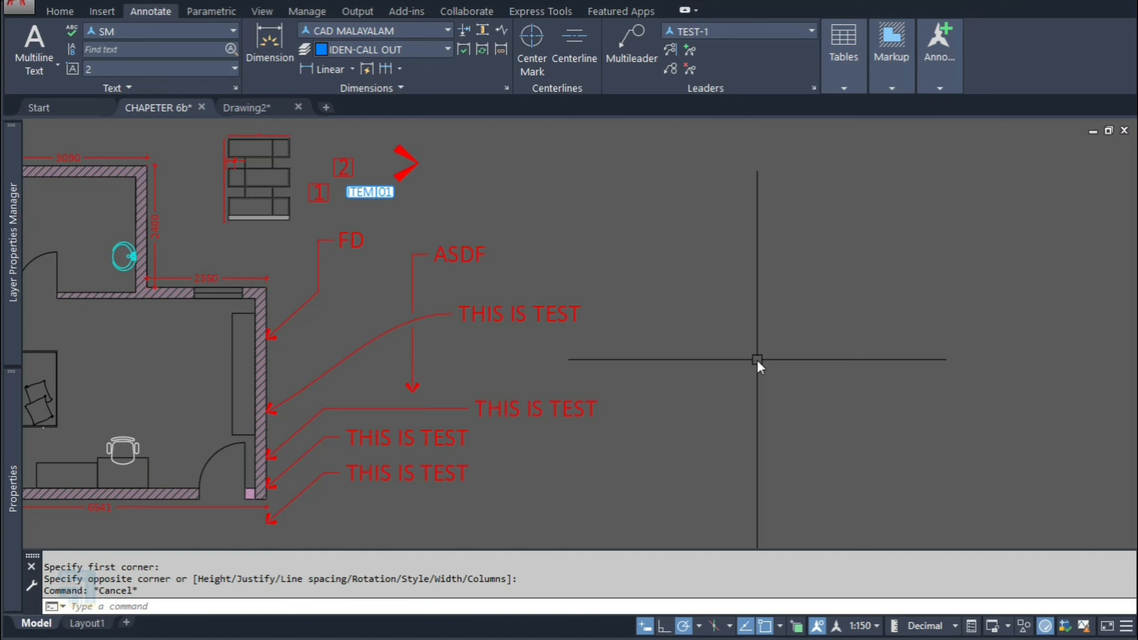
# Step: Draw a quick leader with QLEADER and erase it
pyautogui.write('ql')
pyautogui.press('Return')
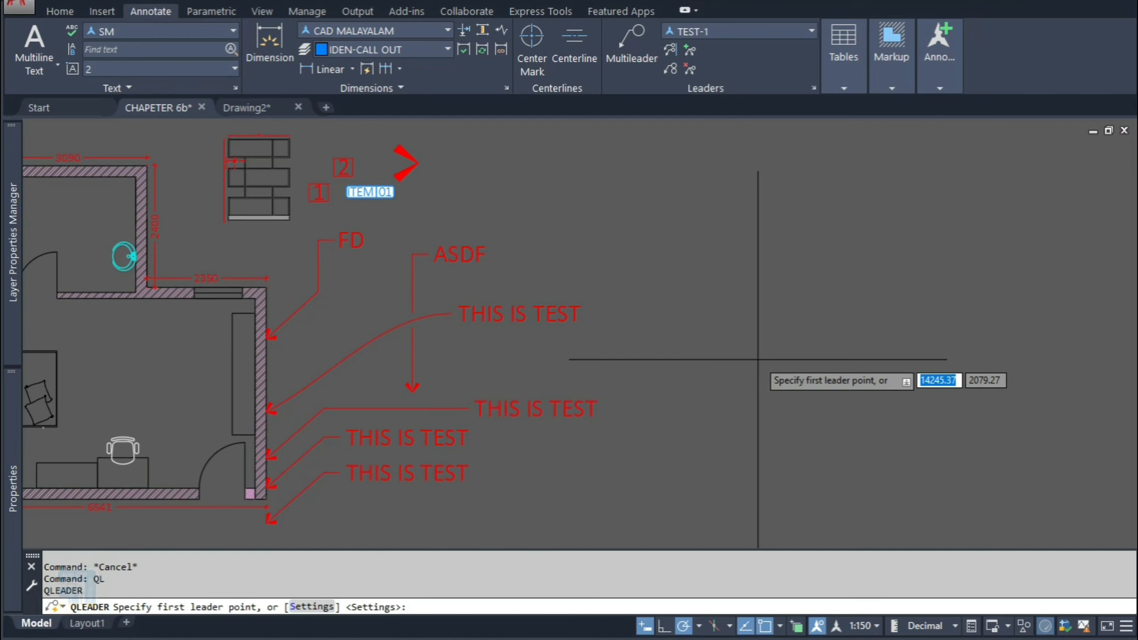
pyautogui.click(685, 312)
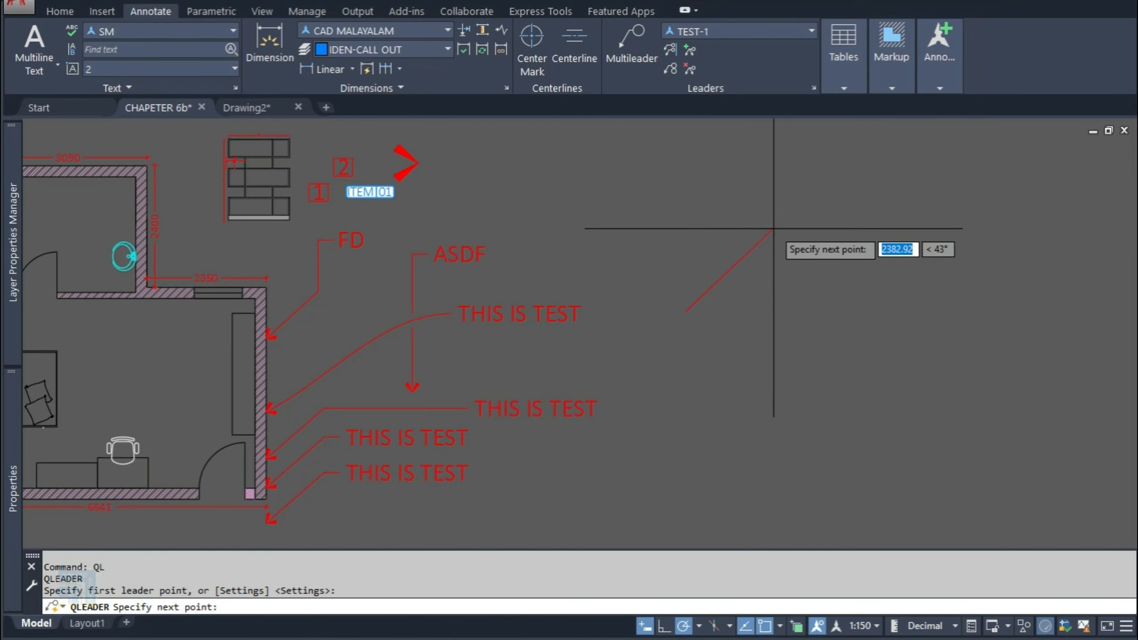
pyautogui.click(803, 220)
pyautogui.press('Escape')
pyautogui.click(729, 249)
pyautogui.write('e')
pyautogui.press('Return')
# Step: Open the quick leader settings and set the annotation type to Copy an Object
pyautogui.write('ql')
pyautogui.press('Return')
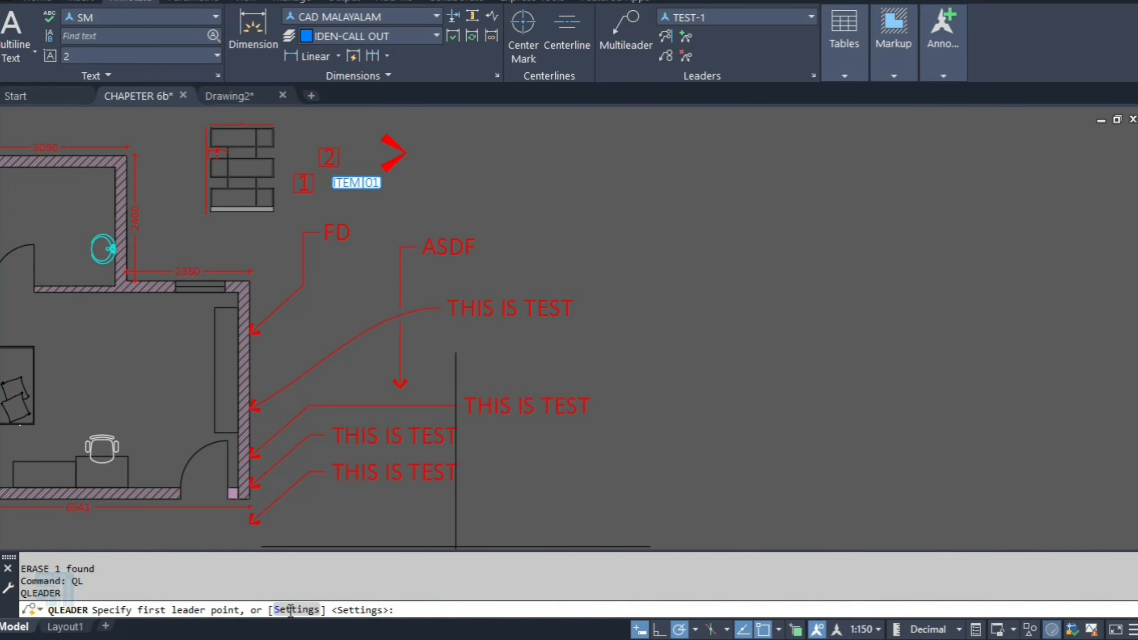
pyautogui.click(291, 610)
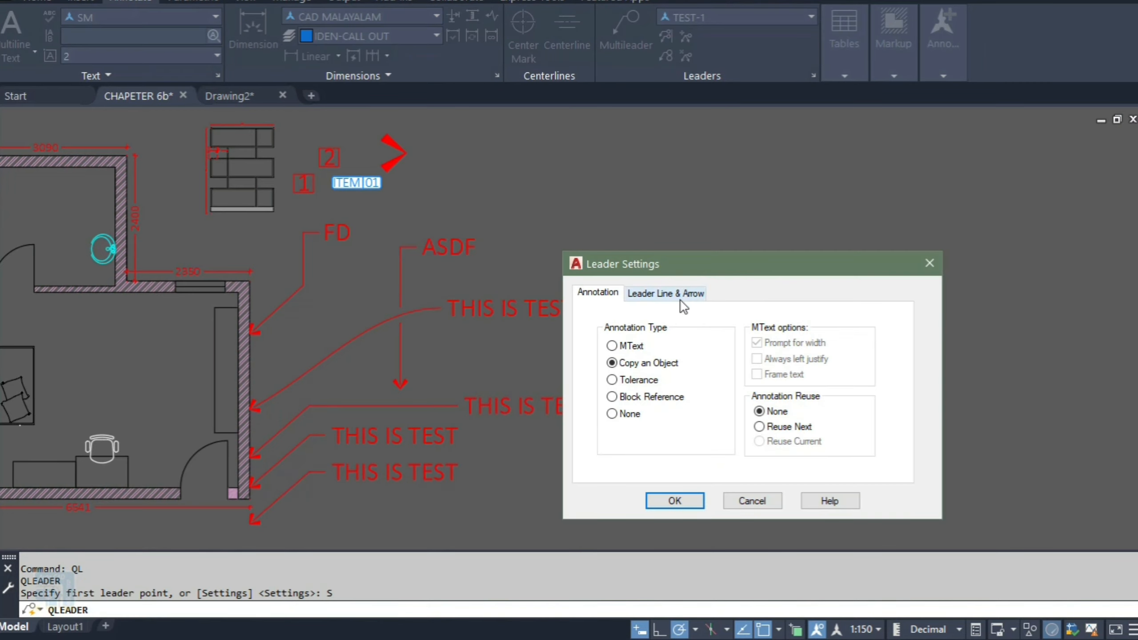
pyautogui.click(625, 347)
pyautogui.click(636, 364)
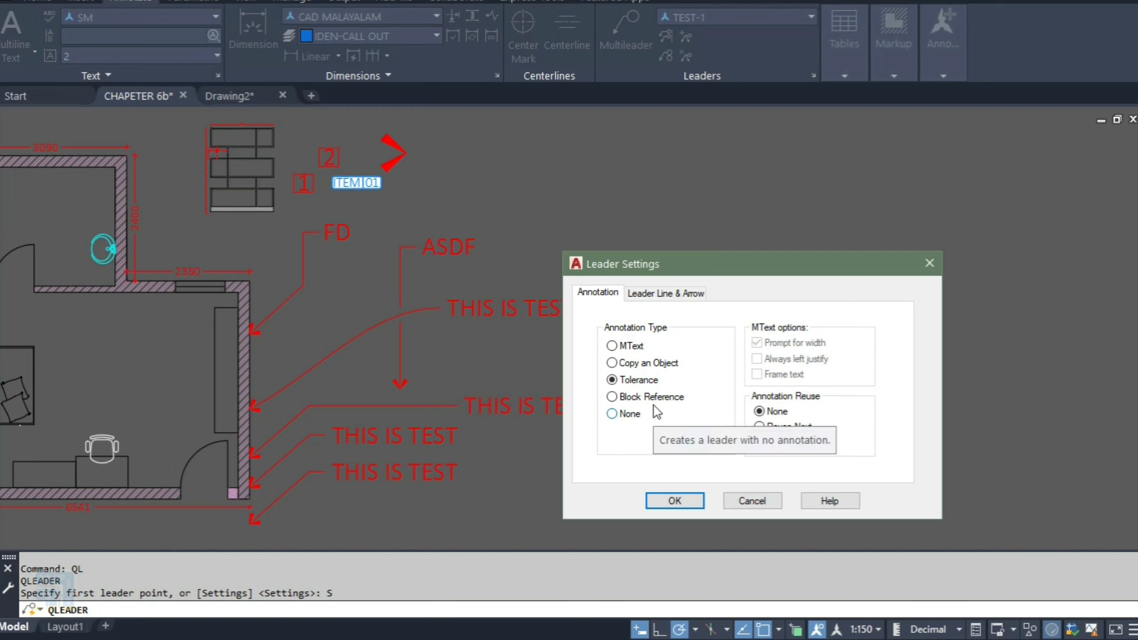
pyautogui.click(628, 404)
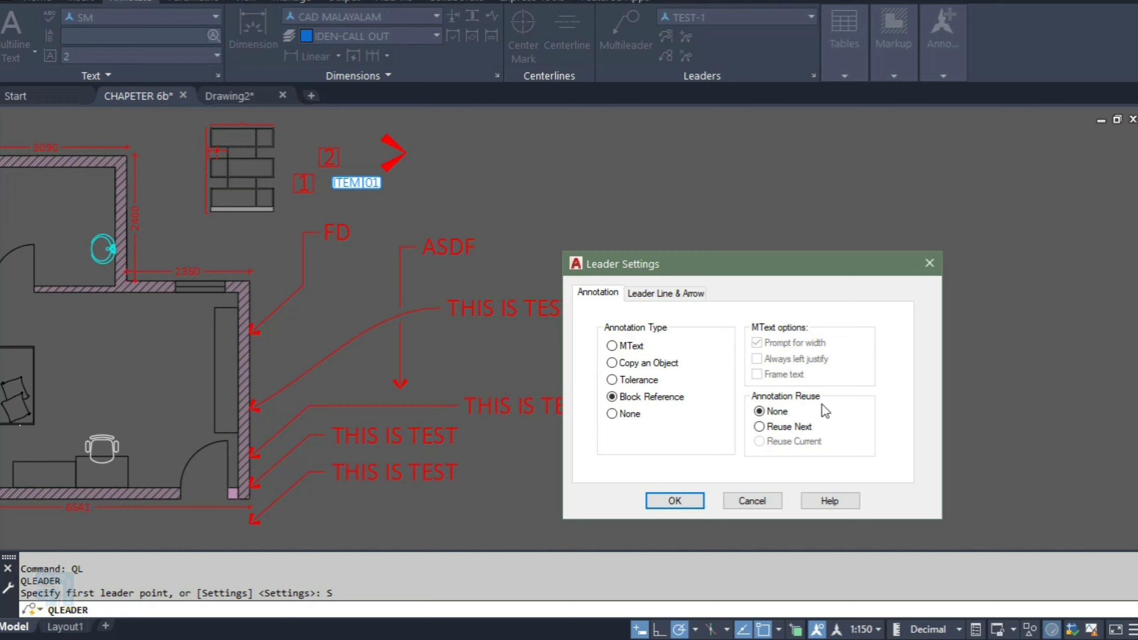
pyautogui.click(673, 294)
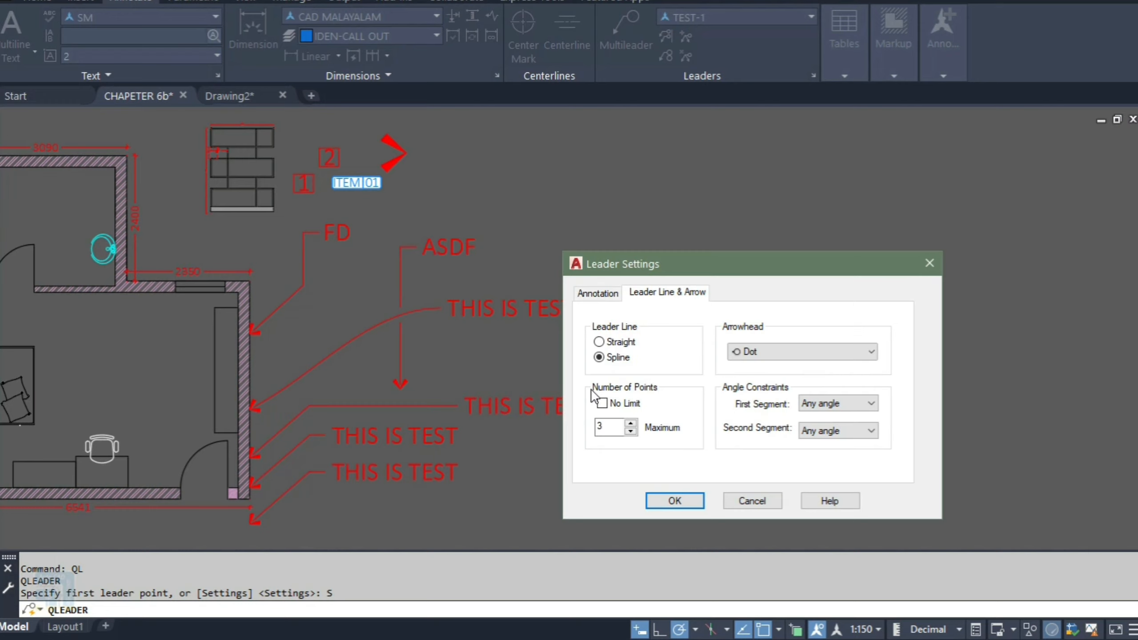
pyautogui.click(596, 294)
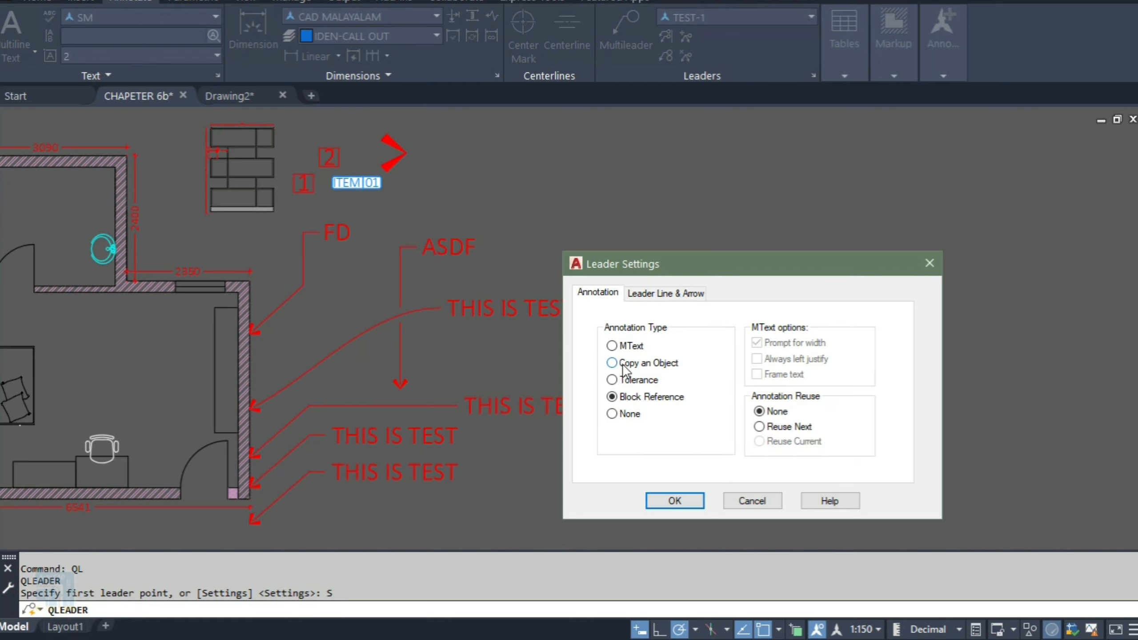
pyautogui.click(624, 367)
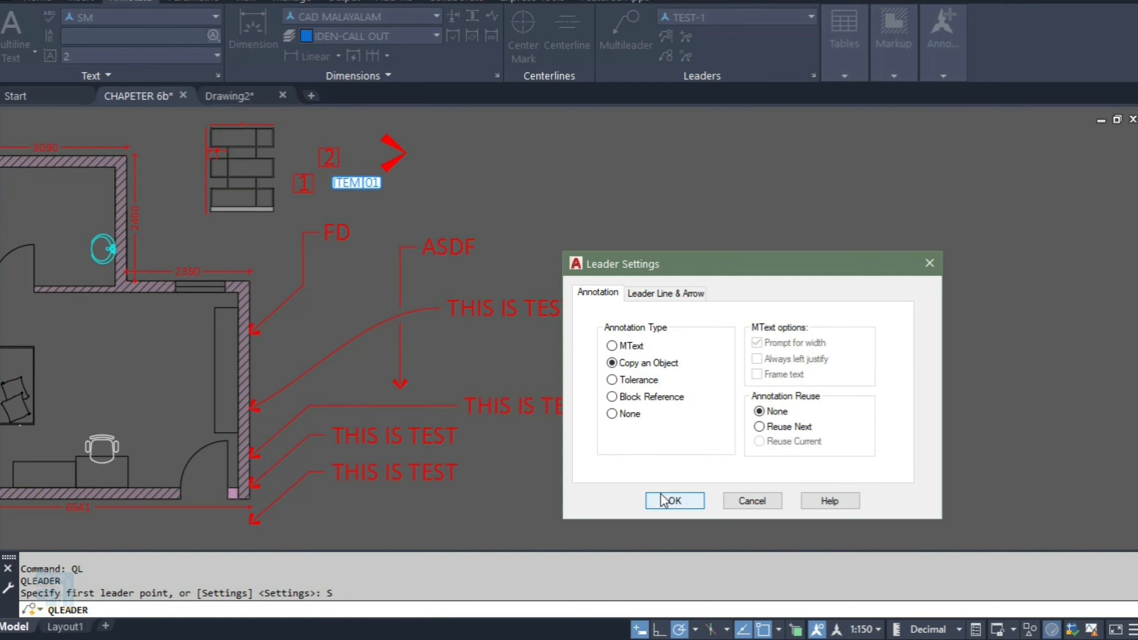
pyautogui.click(660, 508)
# Step: Draw a quick leader copying the ITEM 01 tag as its annotation, then erase the result
pyautogui.click(627, 331)
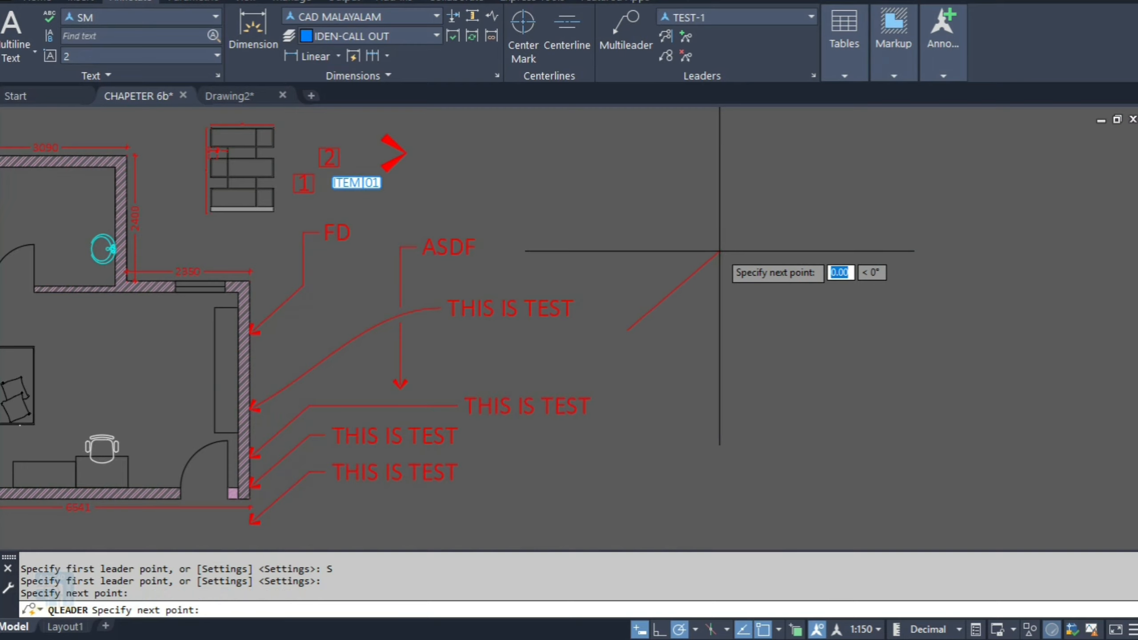
pyautogui.click(729, 251)
pyautogui.click(356, 183)
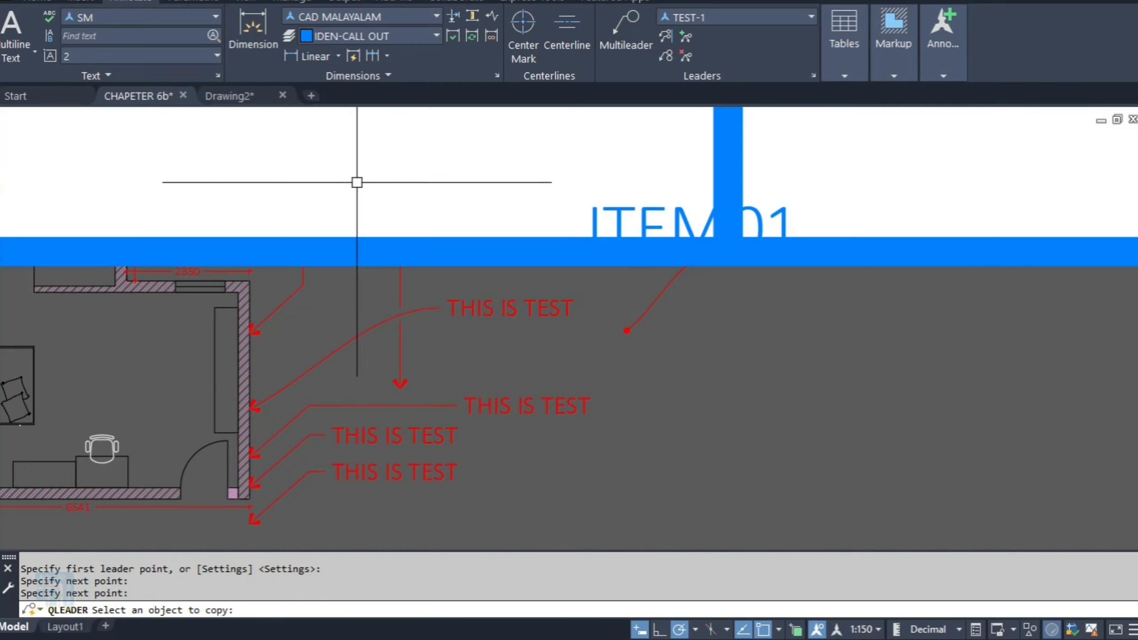
pyautogui.press('Escape')
pyautogui.click(701, 296)
pyautogui.click(663, 260)
pyautogui.write('E')
pyautogui.press('space')
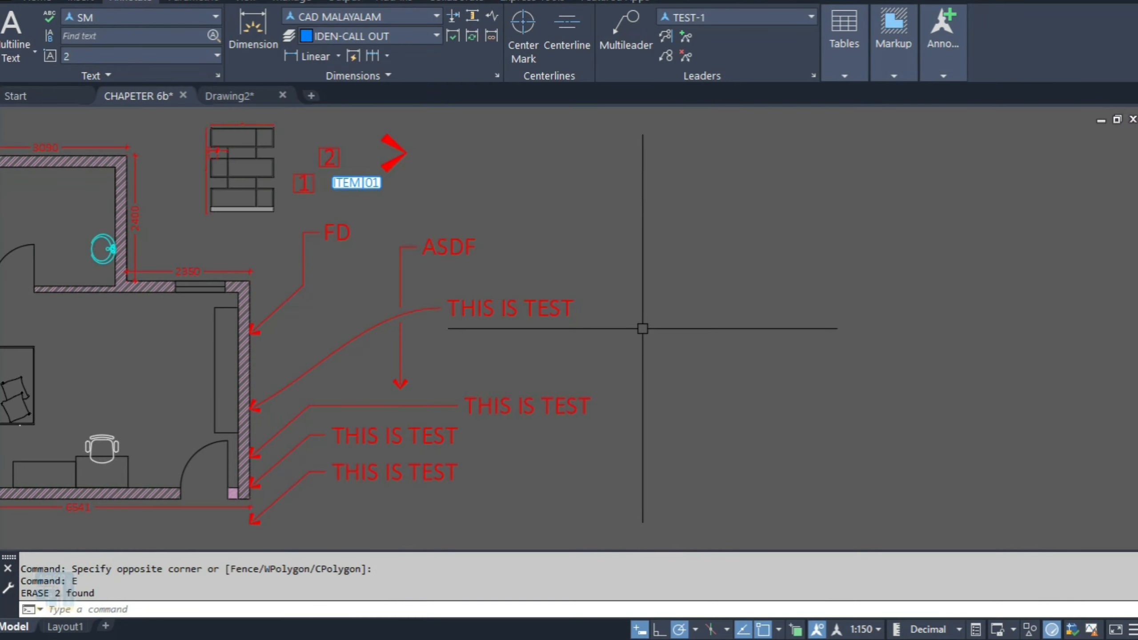
# Step: Place a multileader with the LE command and erase it
pyautogui.write('LE')
pyautogui.press('Return')
pyautogui.click(644, 337)
pyautogui.click(680, 277)
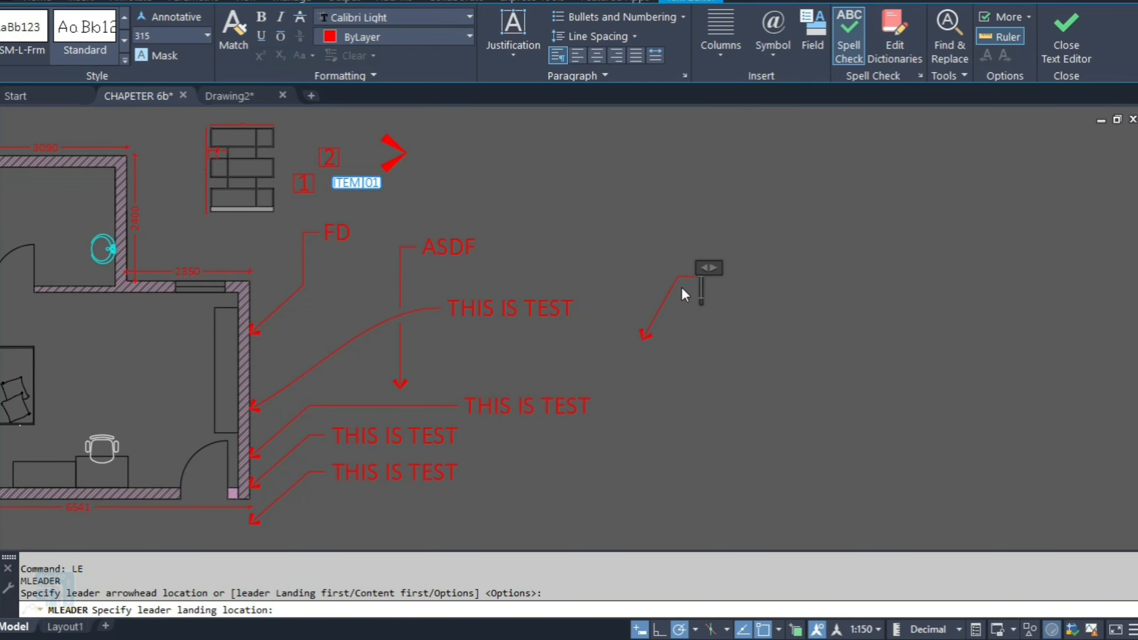
pyautogui.click(687, 331)
pyautogui.click(686, 331)
pyautogui.click(651, 303)
pyautogui.write('E')
pyautogui.press('space')
pyautogui.write('ML')
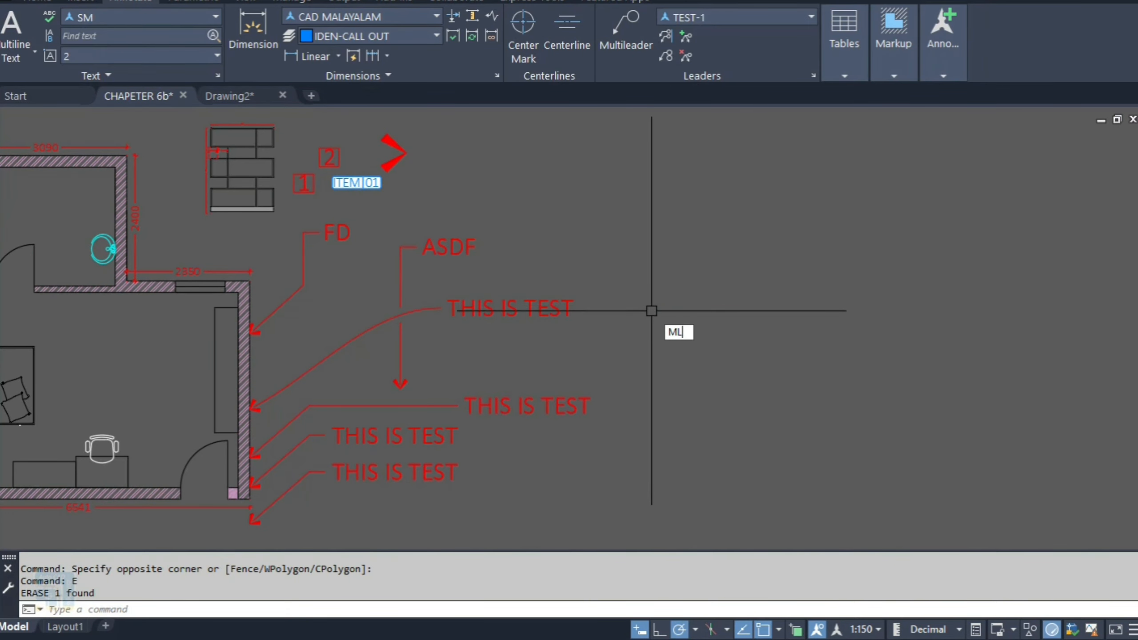
pyautogui.press('Escape')
pyautogui.press('Escape')
# Step: Create a multileader pointing down-left with the text ASDF
pyautogui.write('MLD')
pyautogui.press('Return')
pyautogui.click(626, 352)
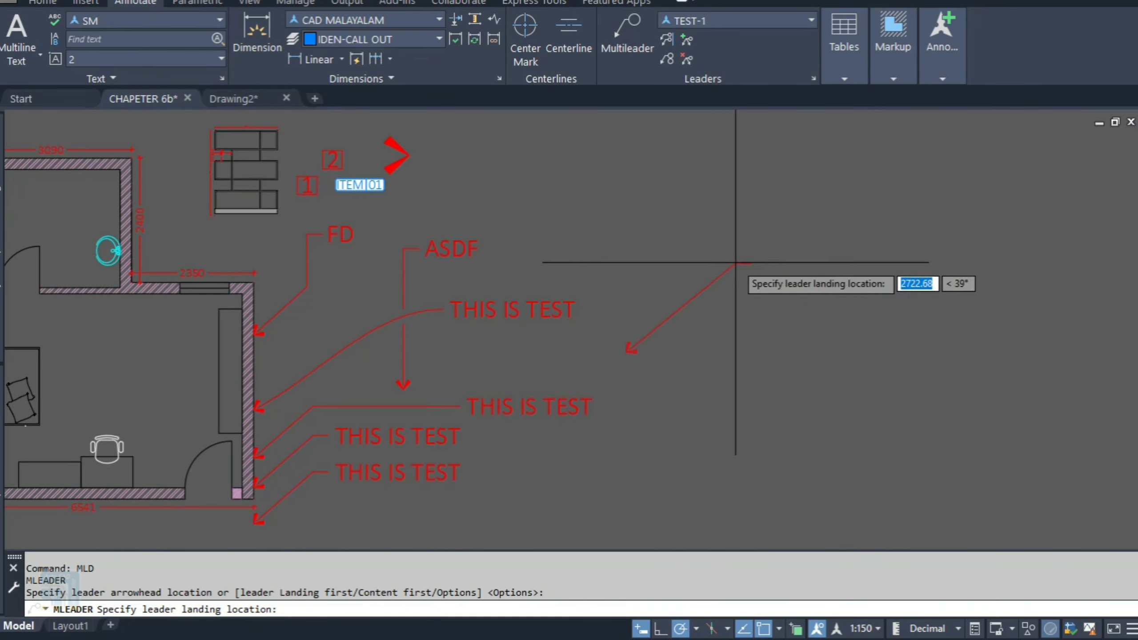
pyautogui.click(735, 258)
pyautogui.write('AS')
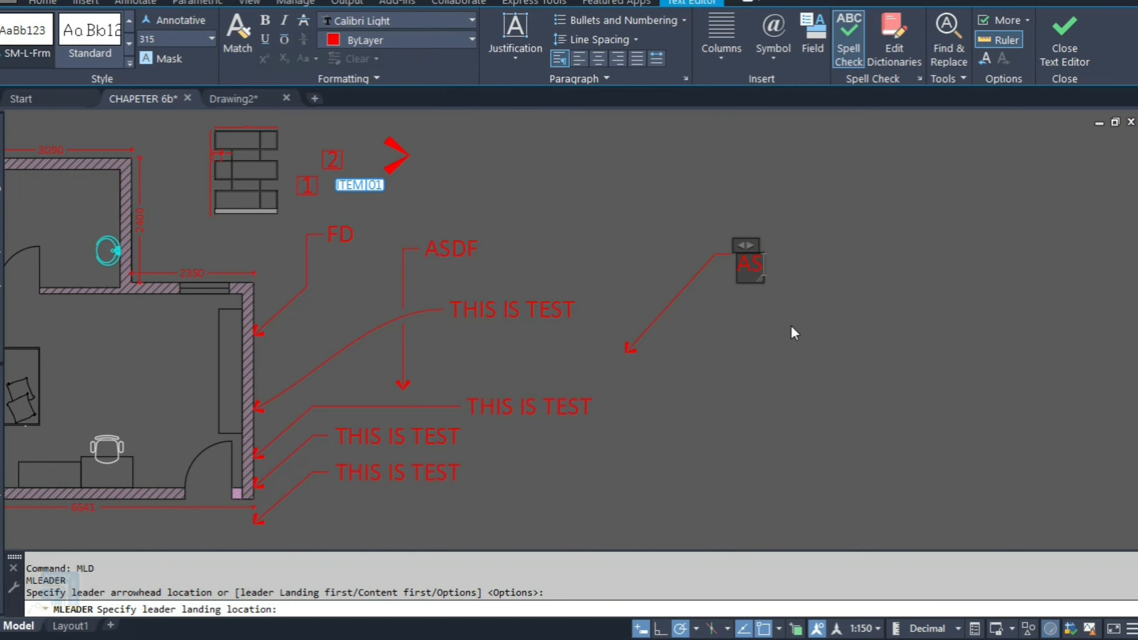
pyautogui.write('DF')
pyautogui.click(768, 323)
# Step: Move the ASDF multileader upward
pyautogui.click(674, 261)
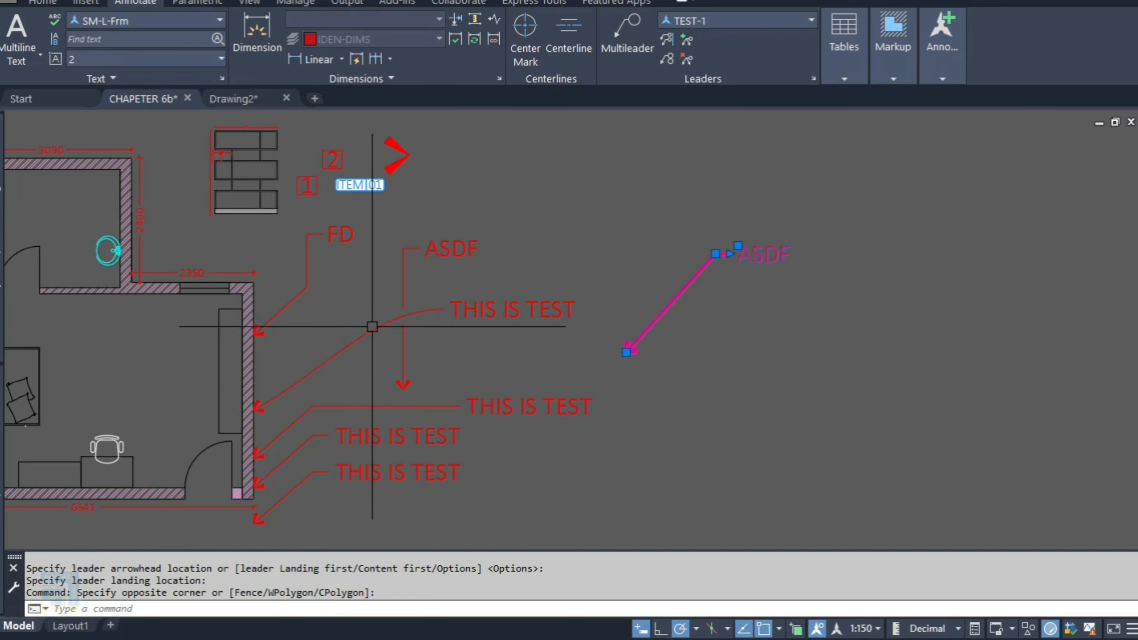
pyautogui.press('Escape')
pyautogui.click(783, 216)
pyautogui.click(711, 274)
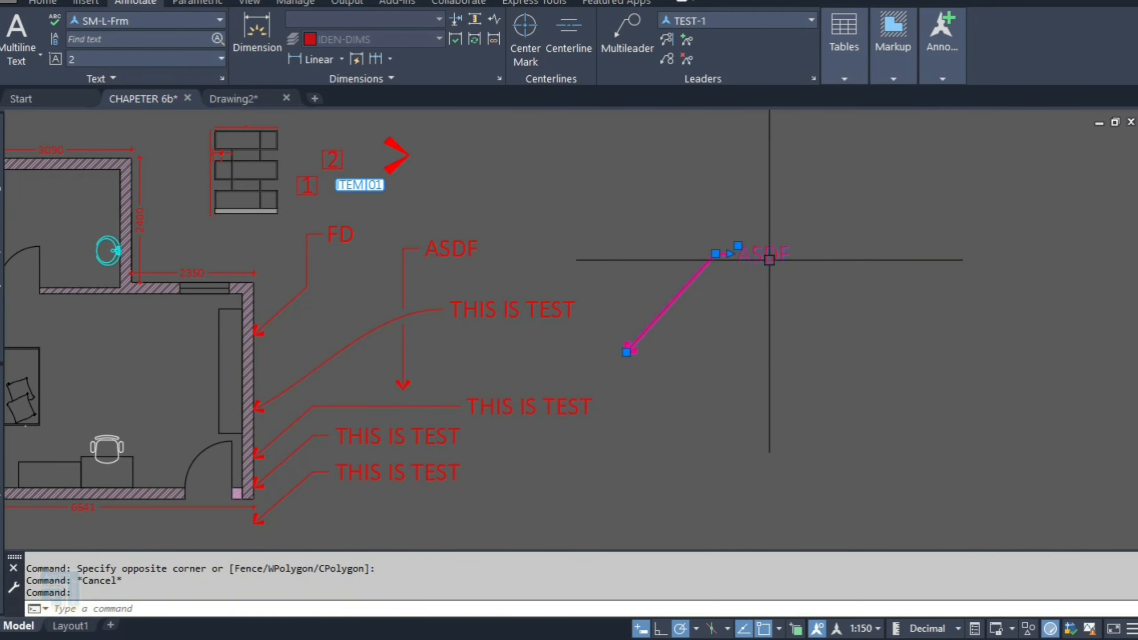
pyautogui.write('m')
pyautogui.click(815, 381)
pyautogui.click(880, 414)
pyautogui.click(829, 290)
pyautogui.write('m')
pyautogui.click(913, 333)
pyautogui.click(846, 242)
pyautogui.click(735, 197)
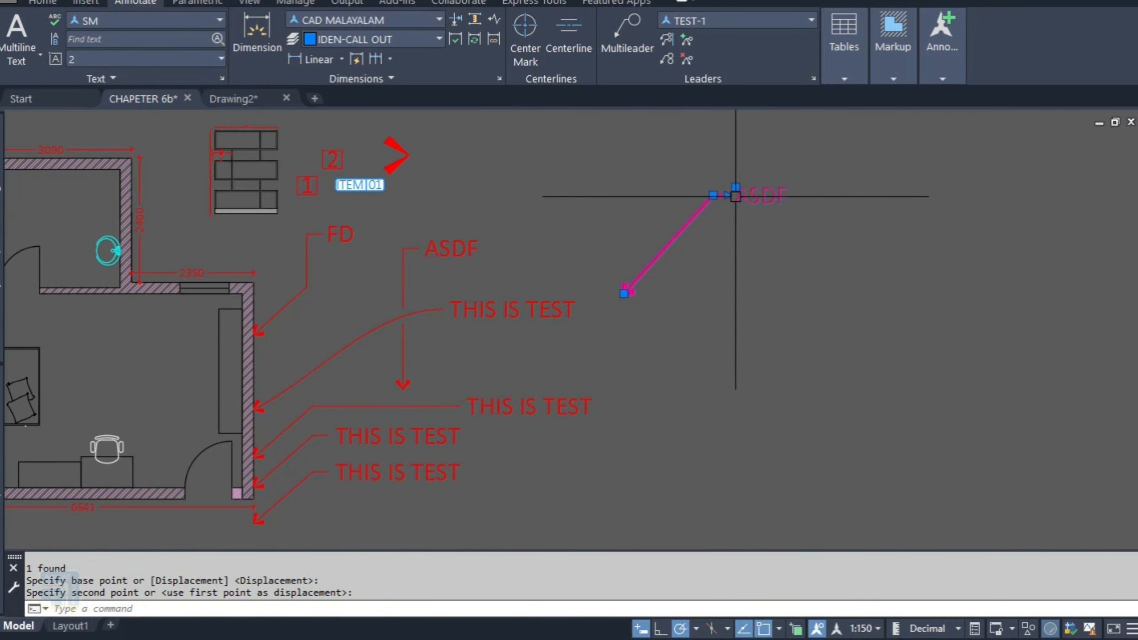
pyautogui.doubleClick(735, 197)
pyautogui.click(766, 255)
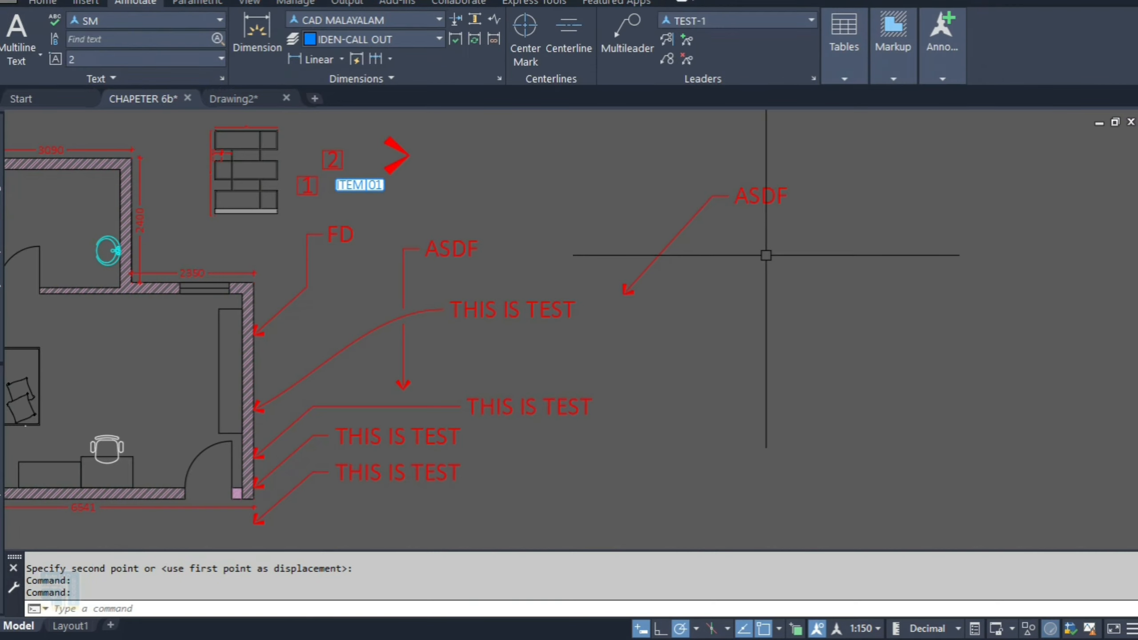
# Step: Turn on the text frame of the ASDF multileader in Quick Properties
pyautogui.click(757, 193)
pyautogui.write('qp')
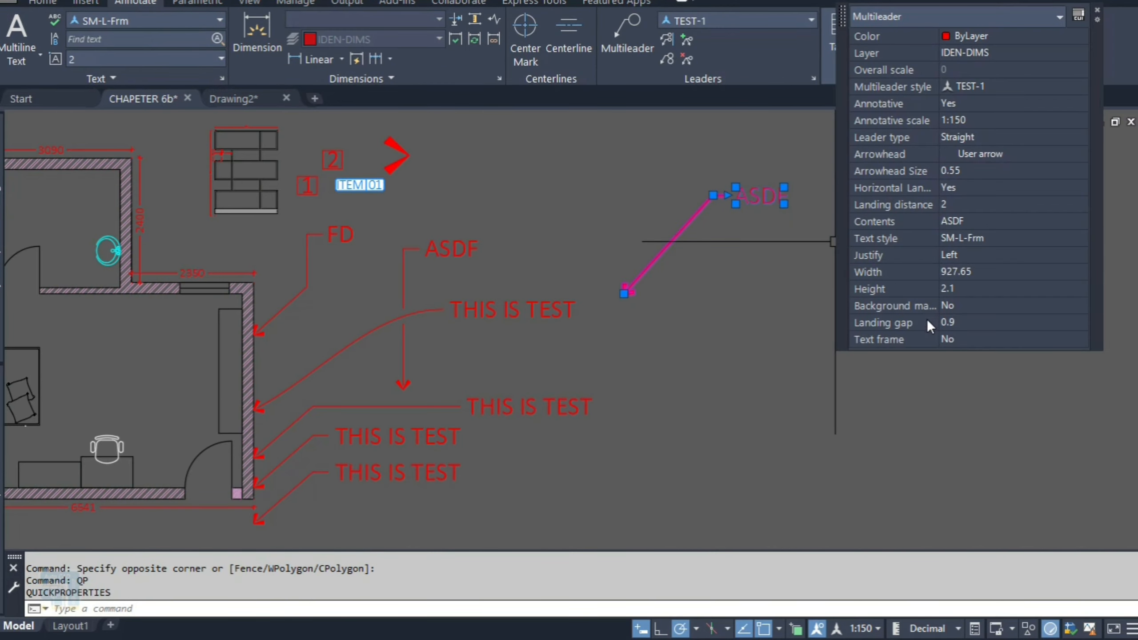
pyautogui.click(962, 339)
pyautogui.click(953, 355)
pyautogui.press('Escape')
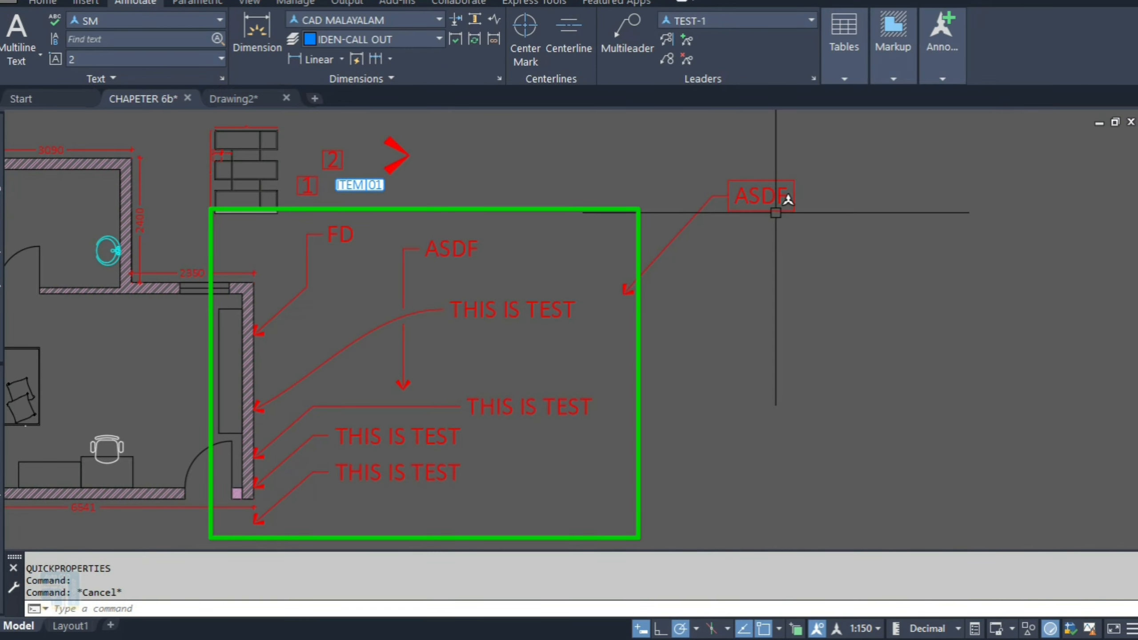
# Step: Erase the ASDF multileader
pyautogui.press('Escape')
pyautogui.click(834, 175)
pyautogui.click(724, 233)
pyautogui.write('e')
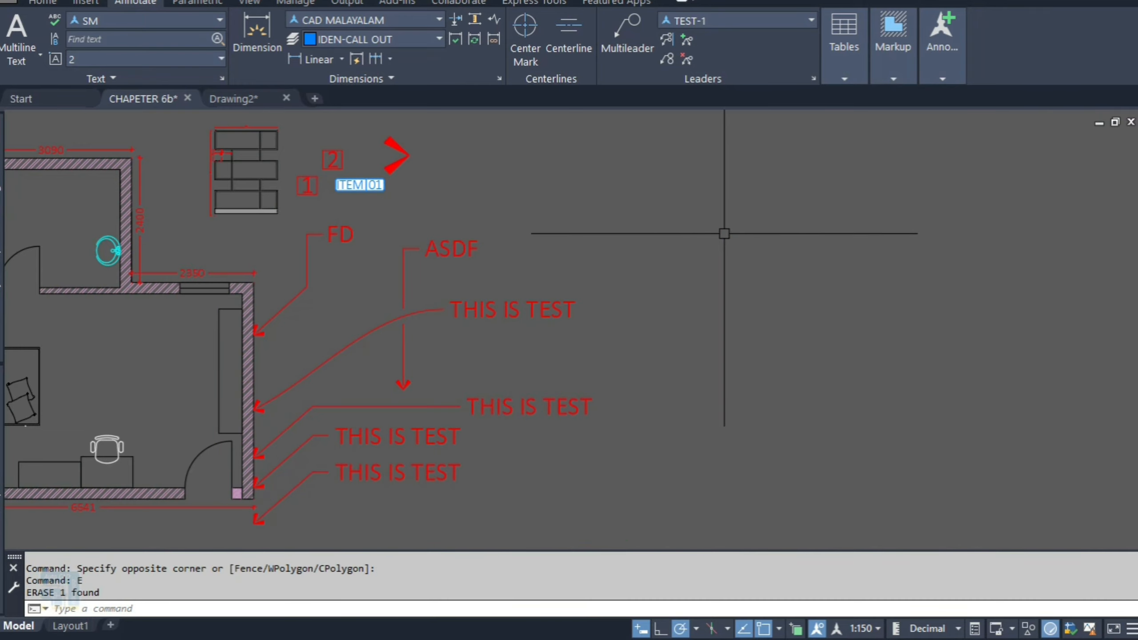
pyautogui.moveTo(432, 297); pyautogui.dragTo(432, 297, button='middle')
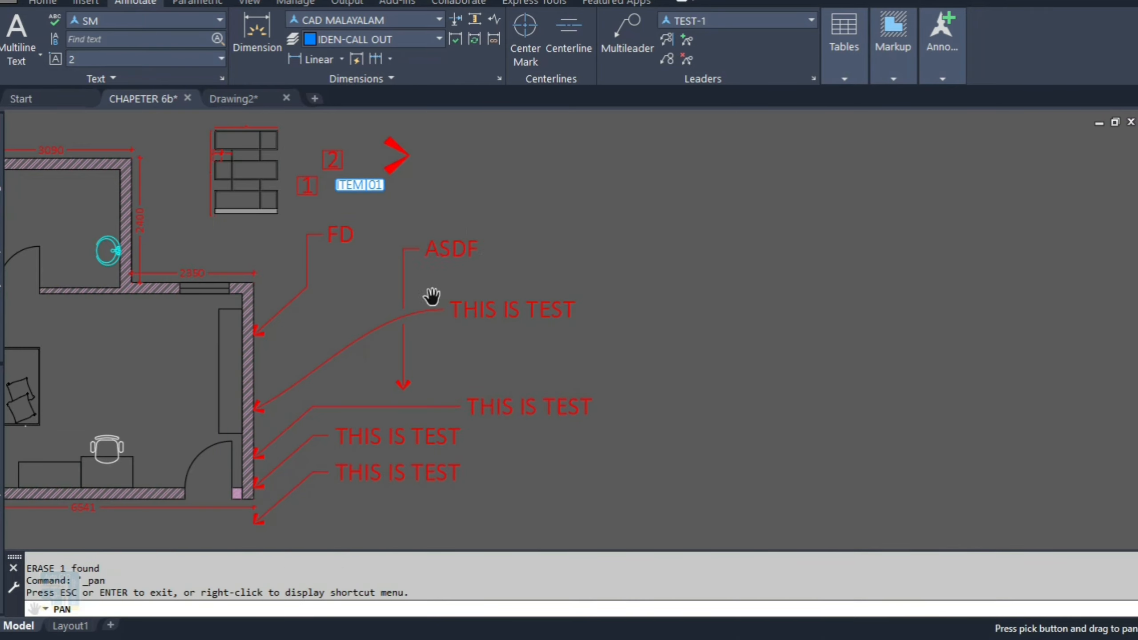
pyautogui.moveTo(433, 297); pyautogui.dragTo(544, 306)
pyautogui.moveTo(577, 289)
pyautogui.mouseDown(button='middle')
pyautogui.moveTo(379, 285)
pyautogui.moveTo(432, 286)
pyautogui.mouseUp(button='middle')
pyautogui.write('MLD')
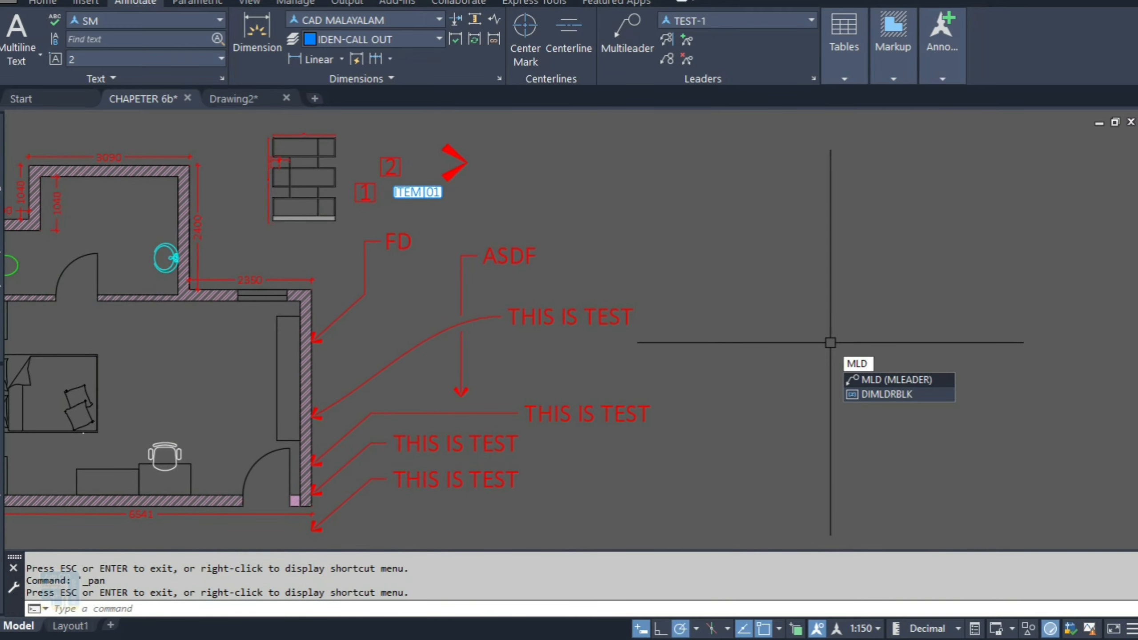
pyautogui.press('Escape')
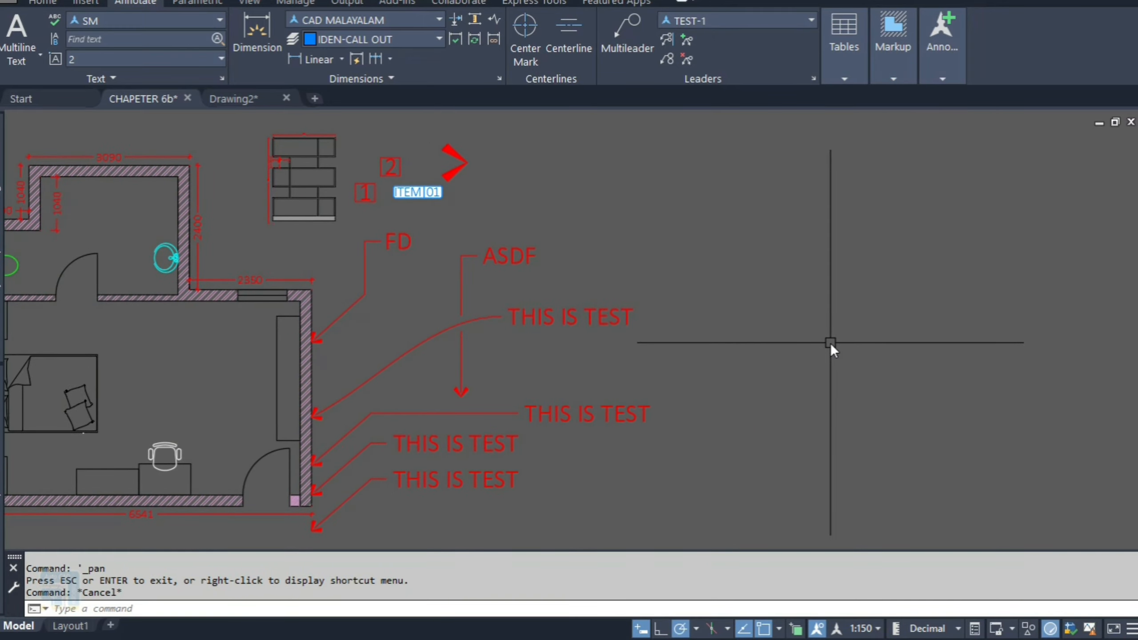
pyautogui.write('l')
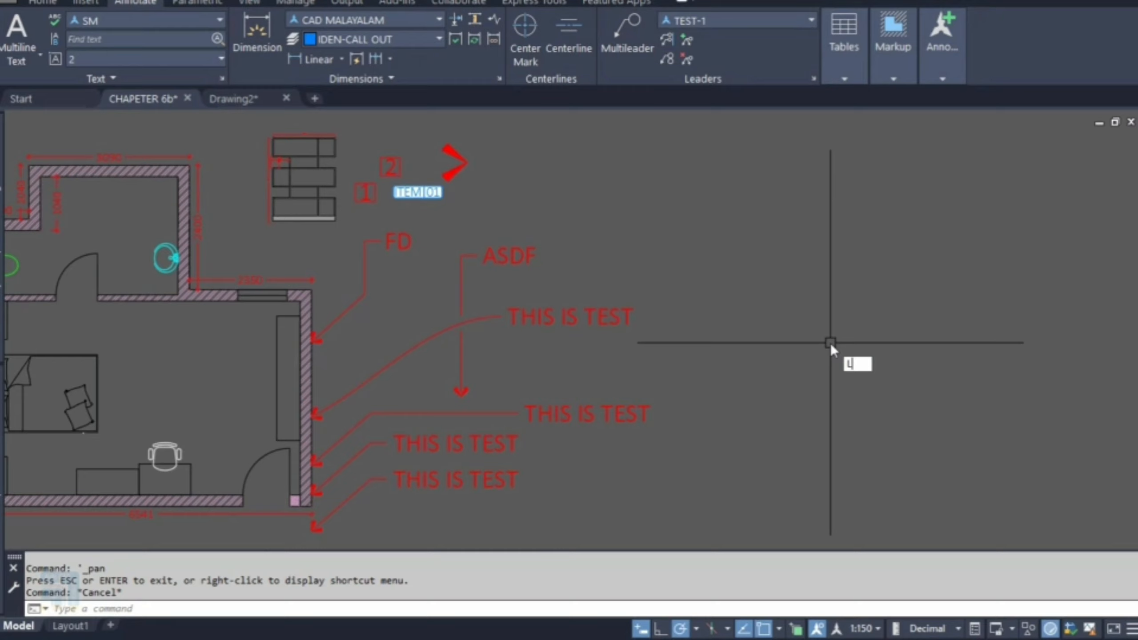
pyautogui.write('E')
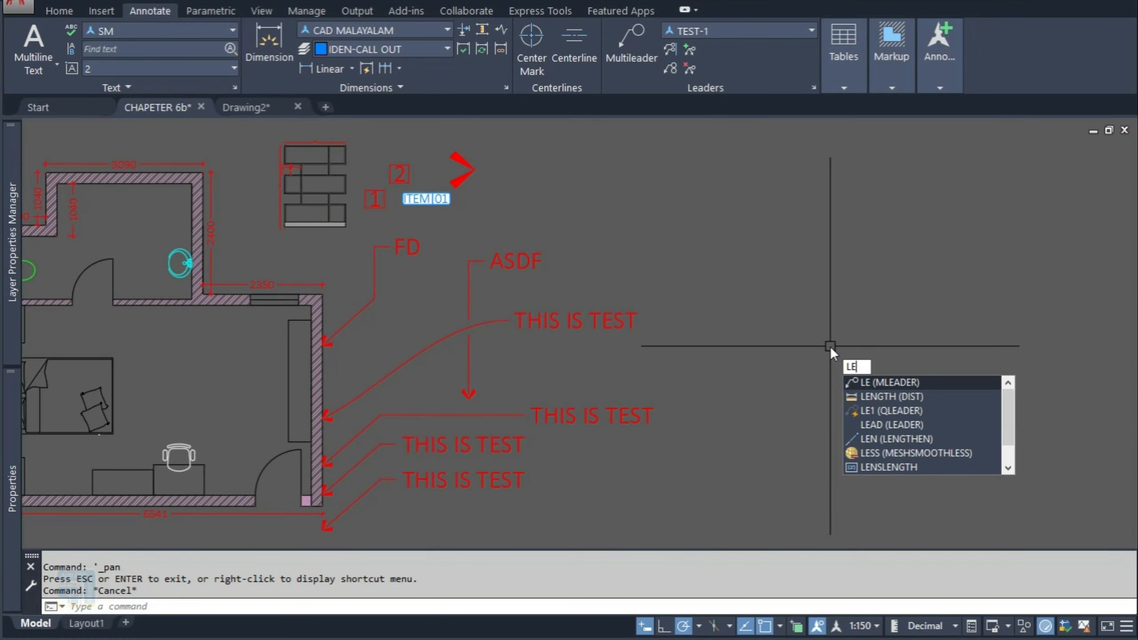
pyautogui.press('Escape')
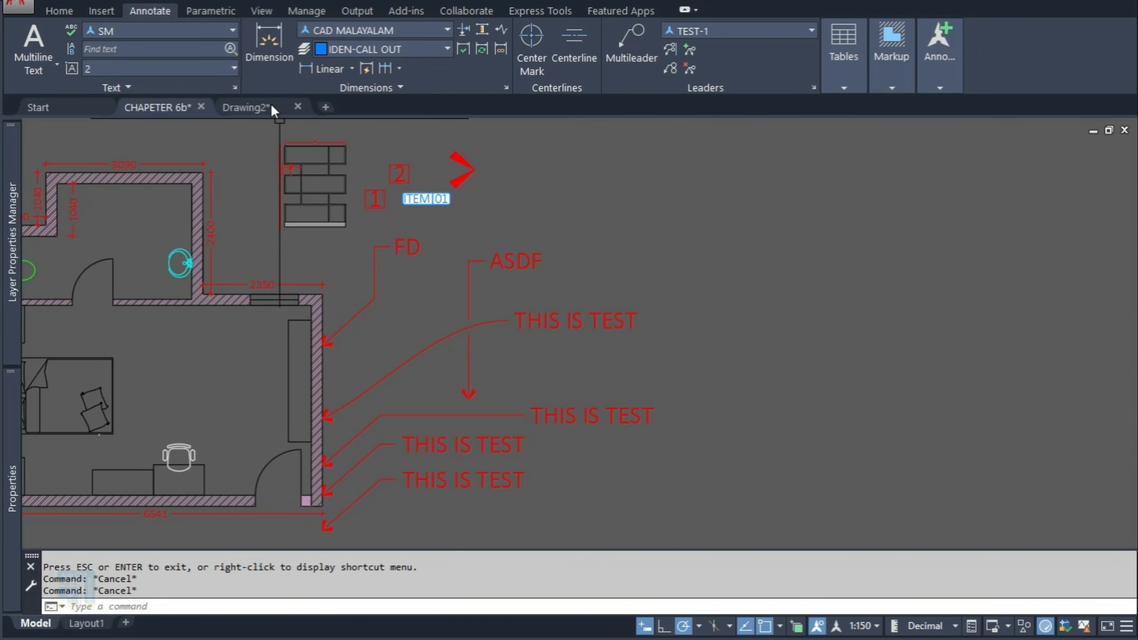
# Step: Switch to Notepad, add the alias line LE, *MLEADER to acad.pgp, and save the file on closing
pyautogui.click(306, 10)
pyautogui.click(309, 68)
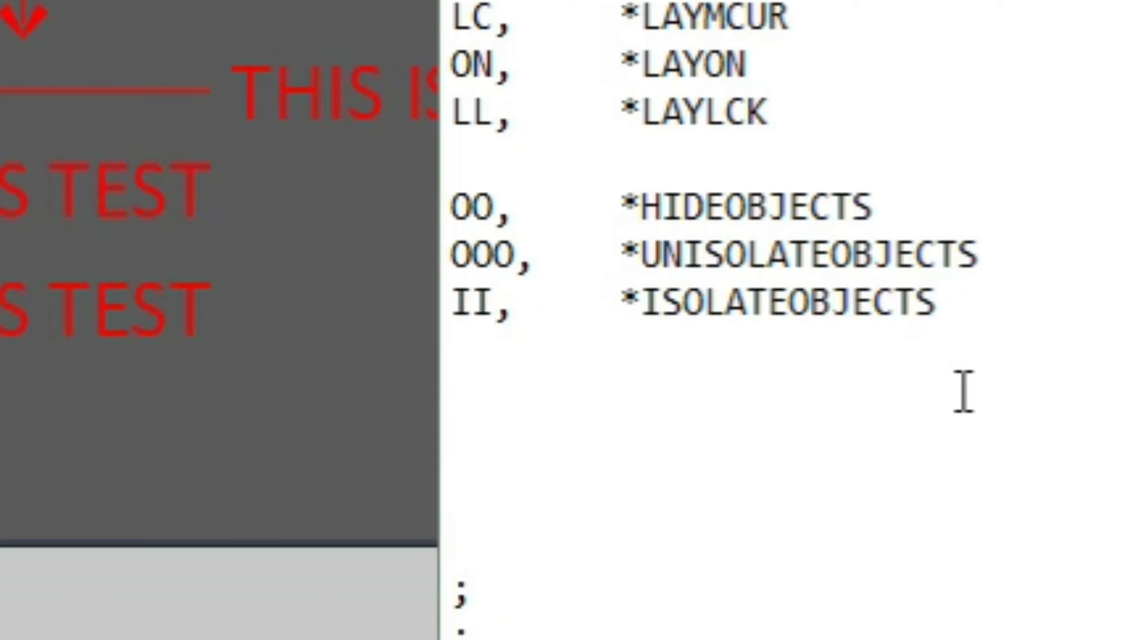
pyautogui.write('LE,\t*MLEADER')
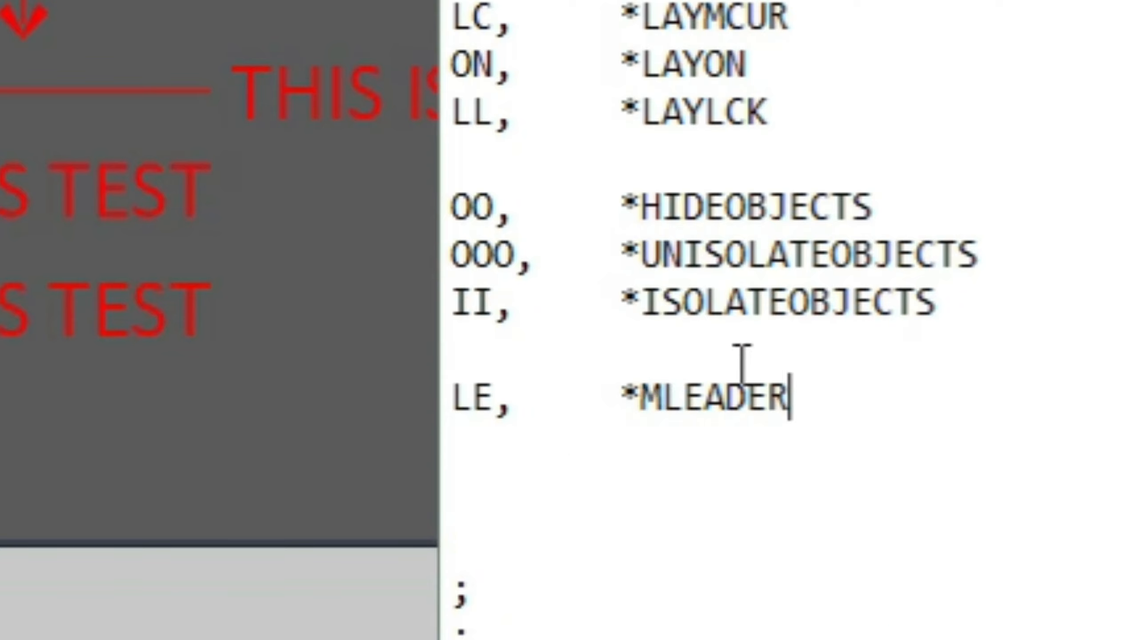
pyautogui.hotkey('alt', 'F4')
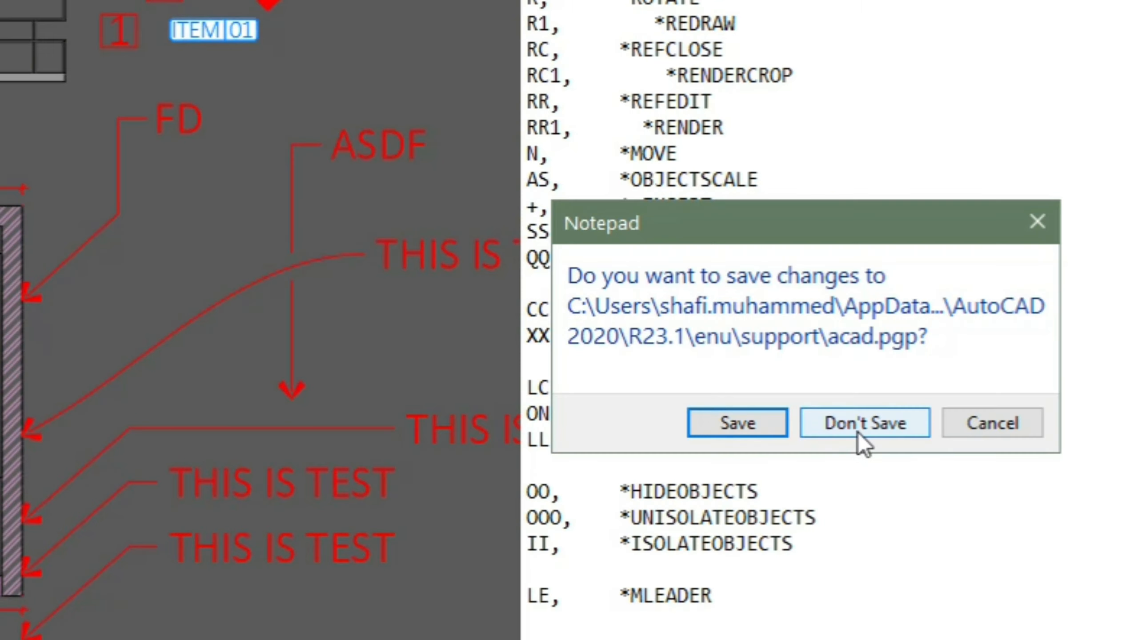
pyautogui.click(747, 426)
# Step: Open the REINIT re-initialization dialog and dismiss it
pyautogui.write('REINIT')
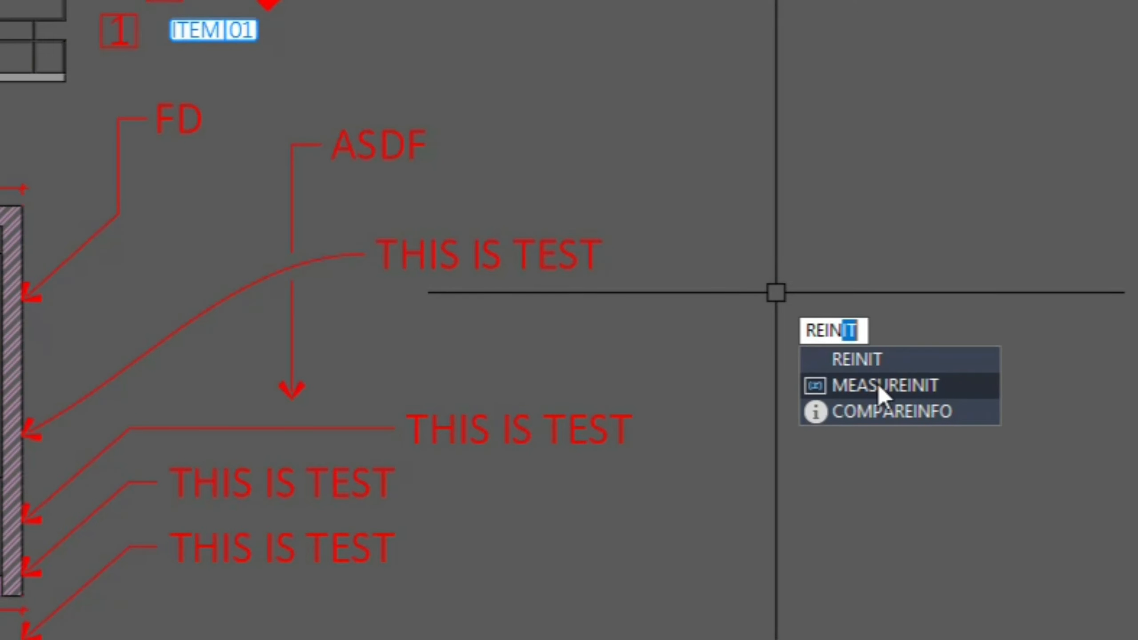
pyautogui.press('Return')
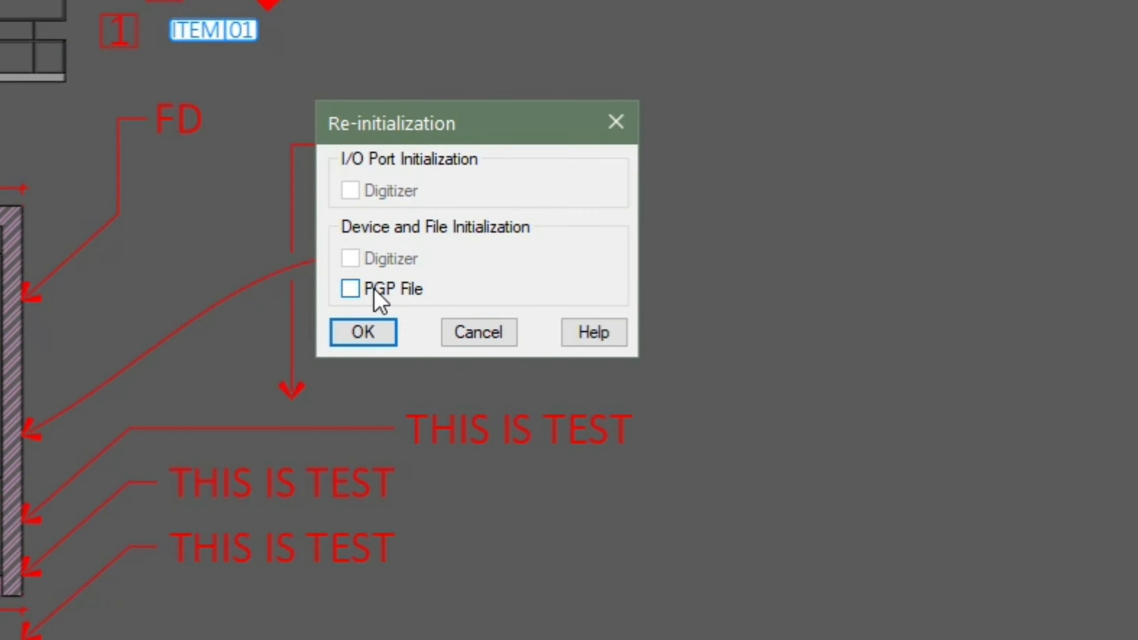
pyautogui.press('Escape')
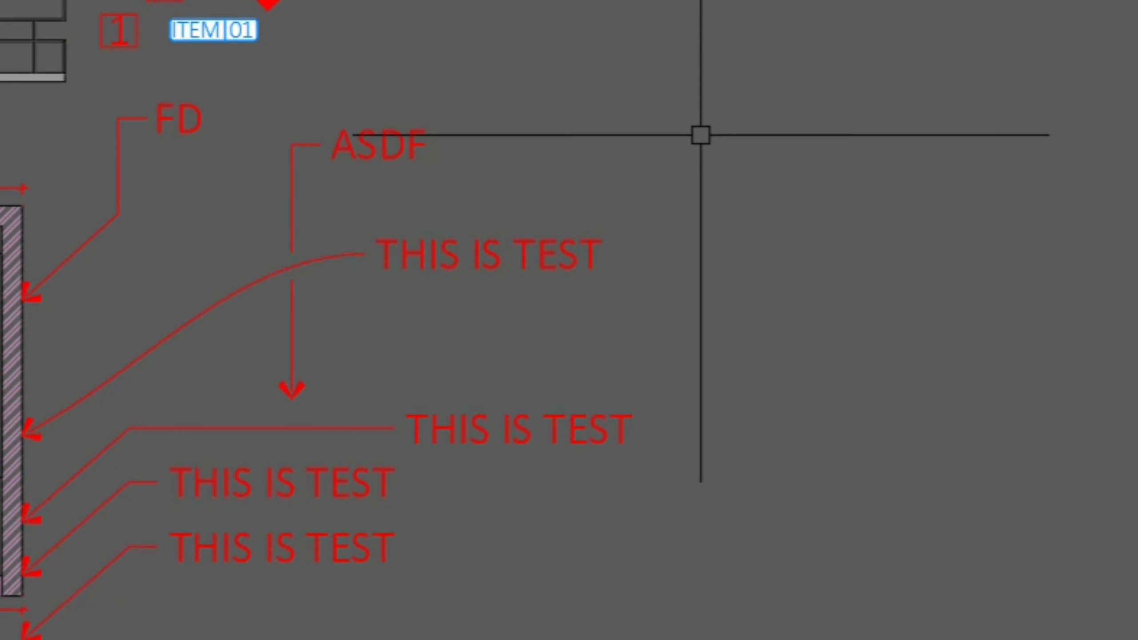
# Step: Open the multileader style manager and start modifying the TEST-1 style
pyautogui.write('LE')
pyautogui.press('Escape')
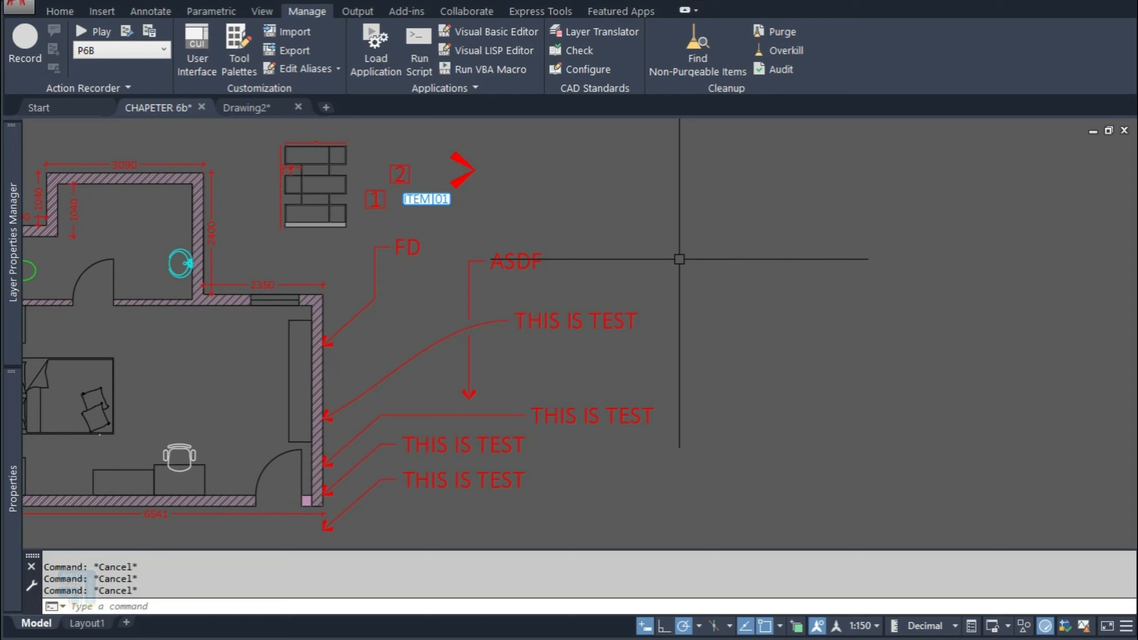
pyautogui.write('MLS')
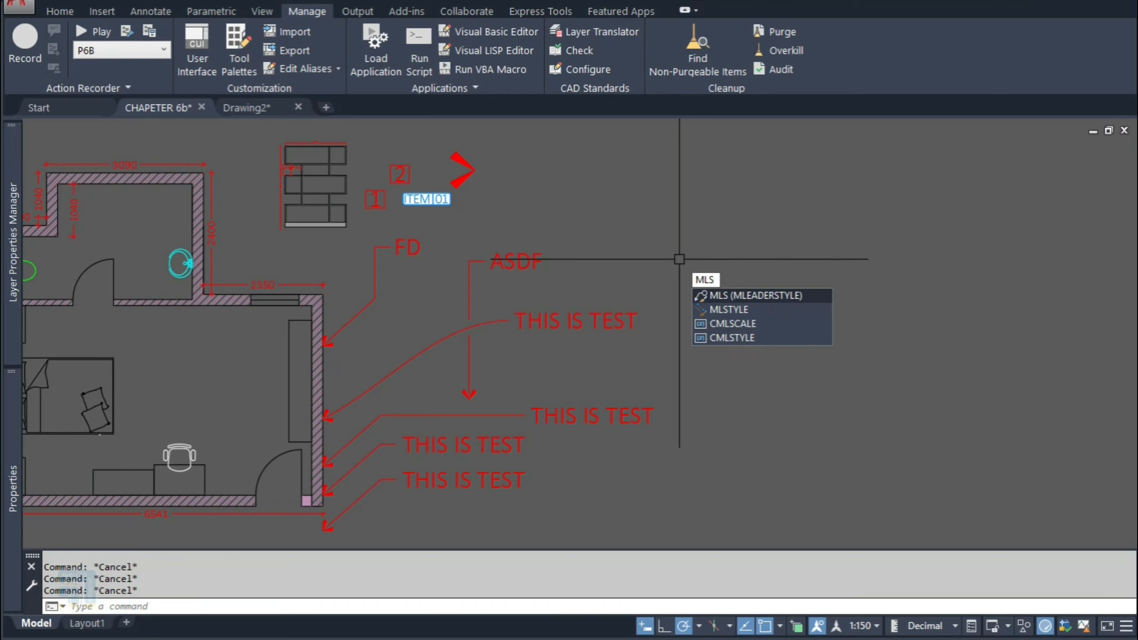
pyautogui.click(769, 300)
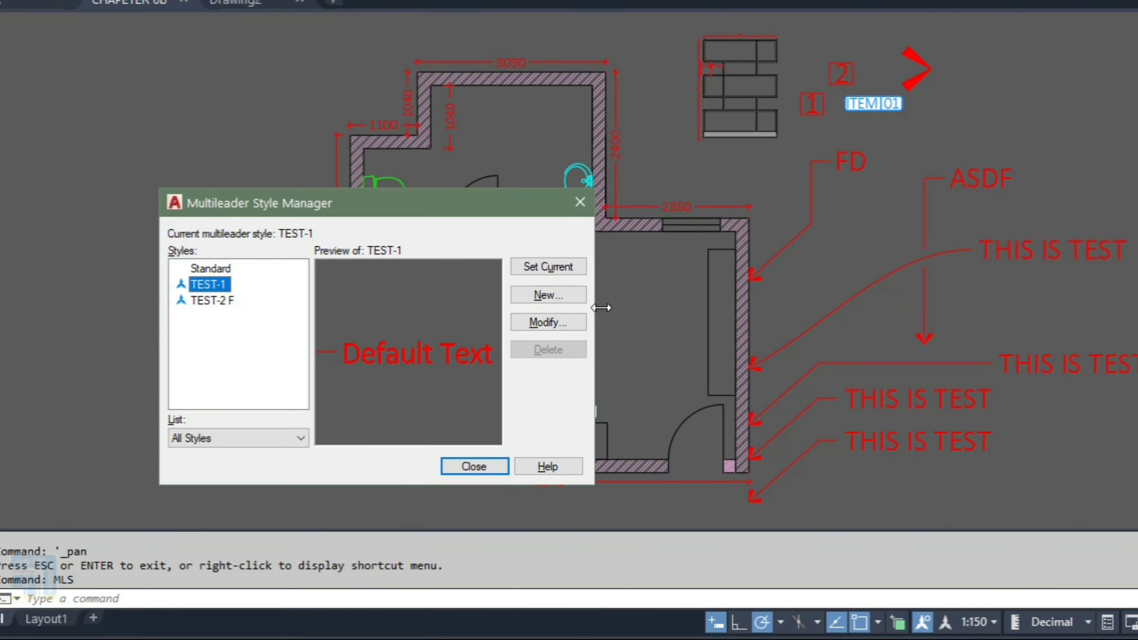
pyautogui.click(534, 323)
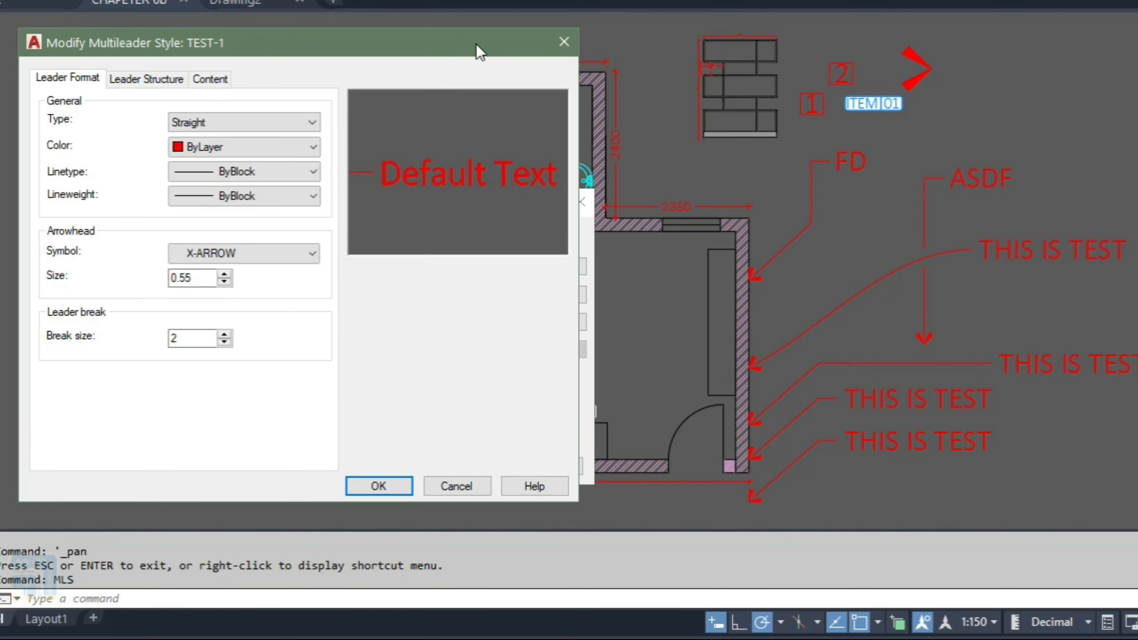
pyautogui.moveTo(476, 44); pyautogui.dragTo(490, 45)
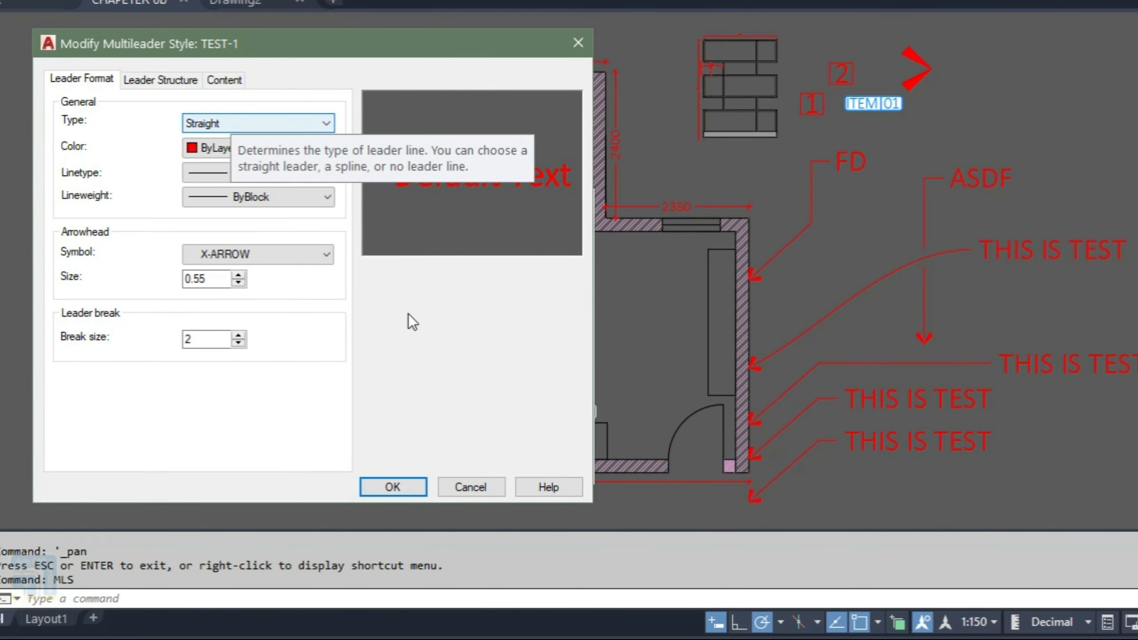
# Step: Try the Spline leader type, then restore Straight and keep the ByLayer leader colour
pyautogui.click(257, 126)
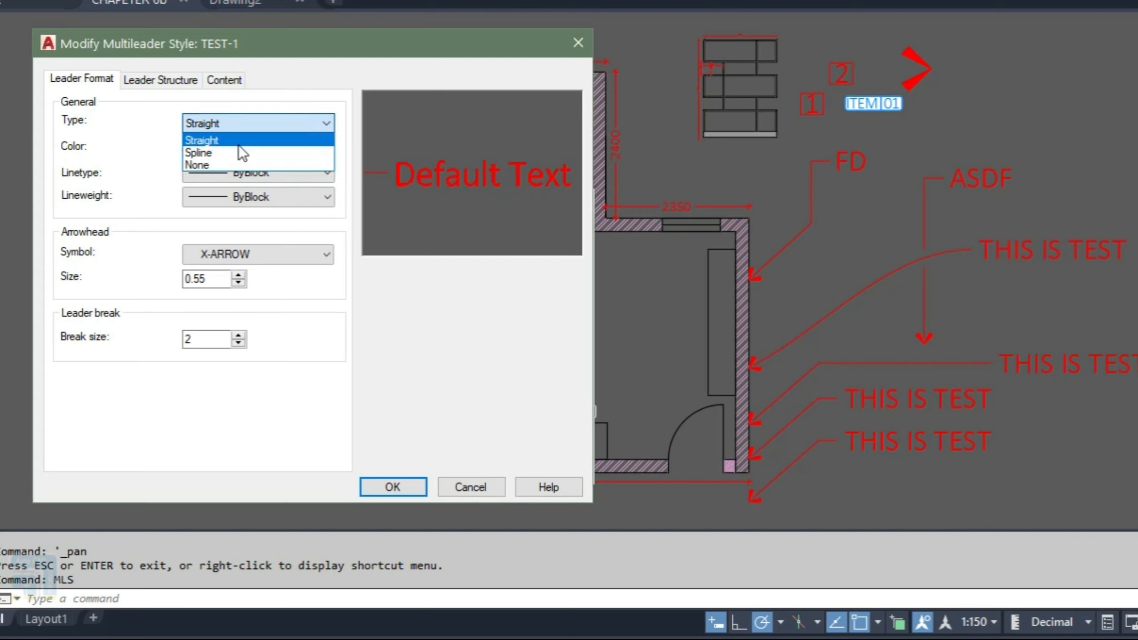
pyautogui.click(228, 154)
pyautogui.click(258, 124)
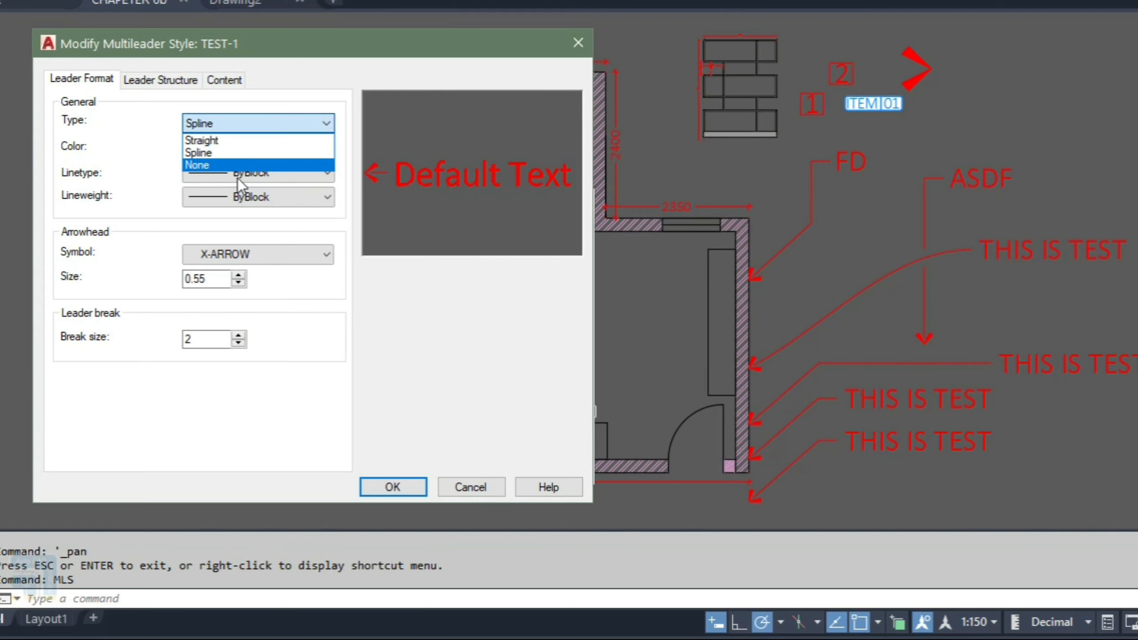
pyautogui.click(245, 138)
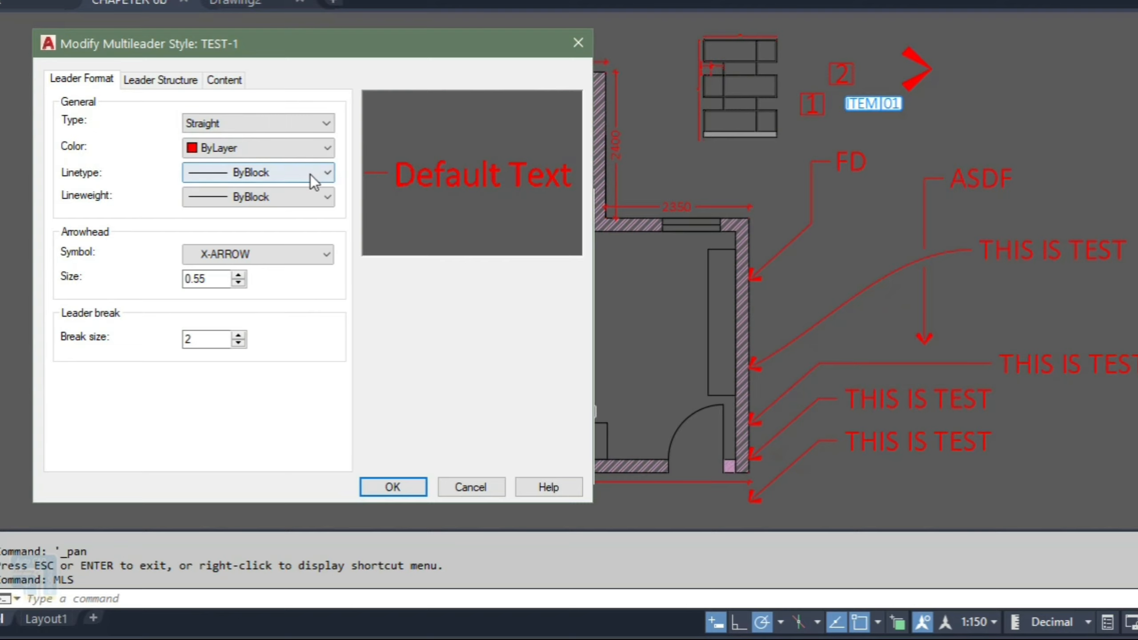
pyautogui.click(232, 143)
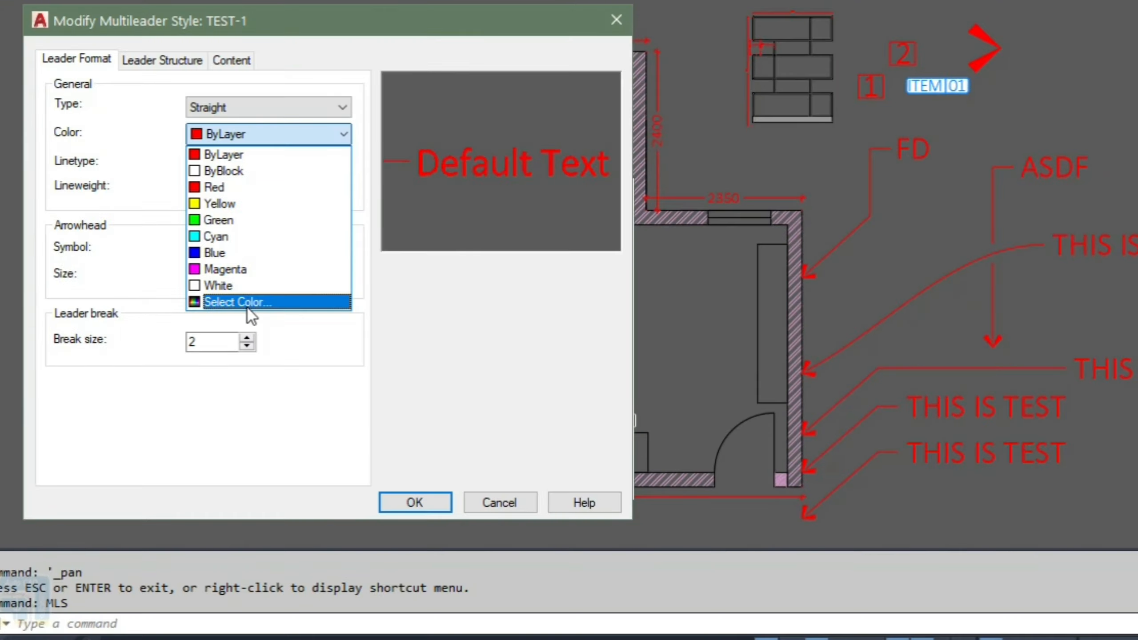
pyautogui.click(185, 166)
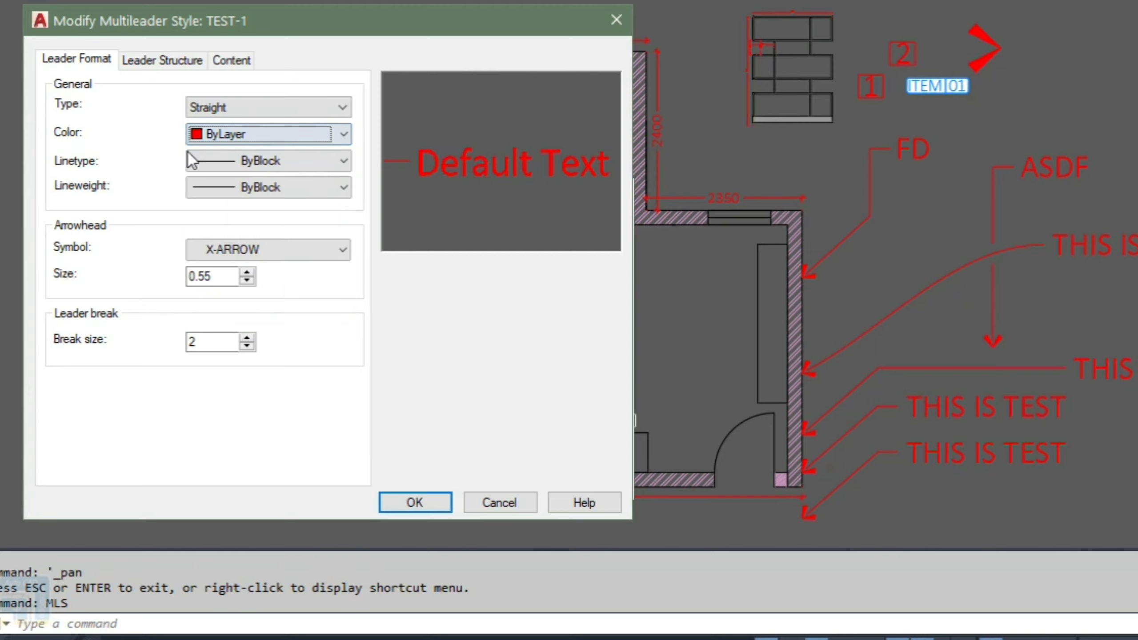
# Step: Try setting the arrowhead symbol to None and then to the user arrow block X-ARROW, and cancel the style changes
pyautogui.click(258, 245)
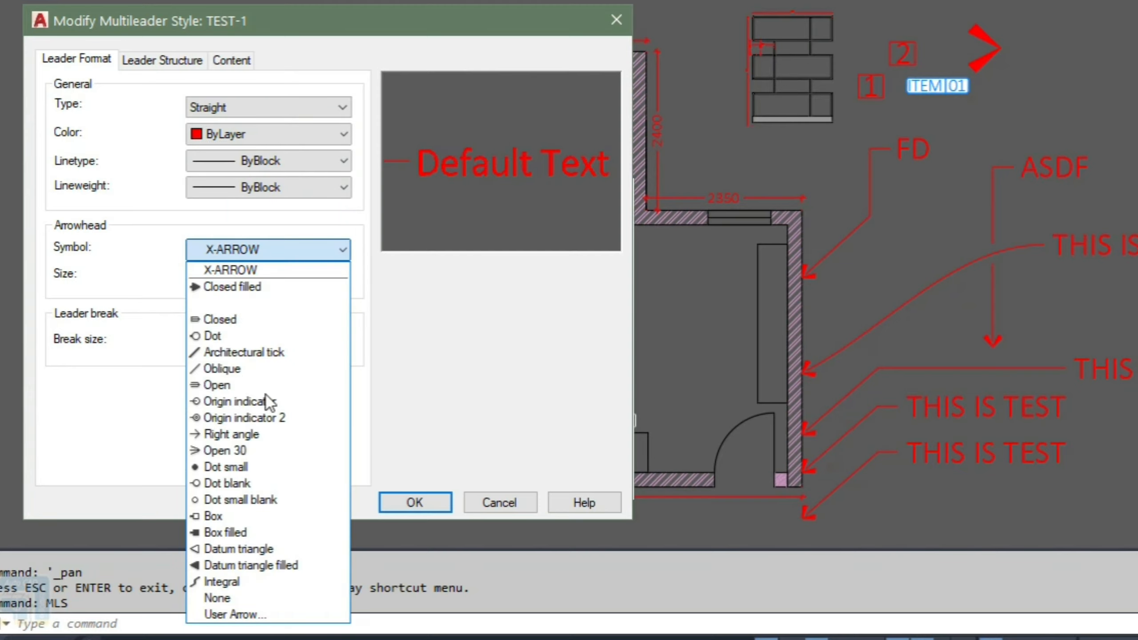
pyautogui.click(224, 598)
pyautogui.click(337, 251)
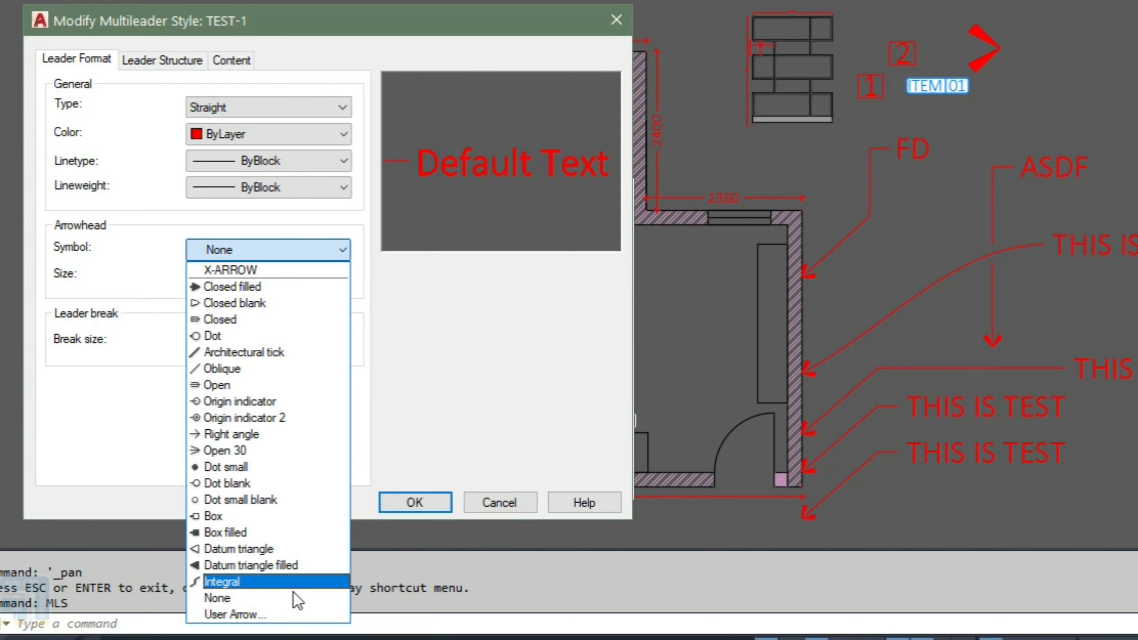
pyautogui.click(264, 613)
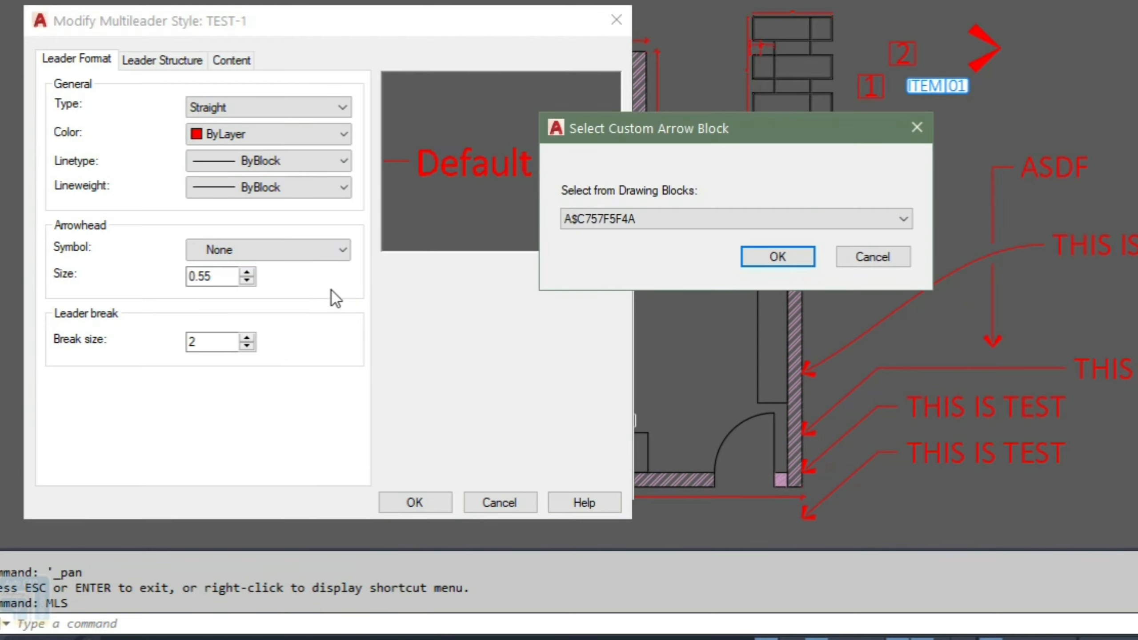
pyautogui.click(636, 217)
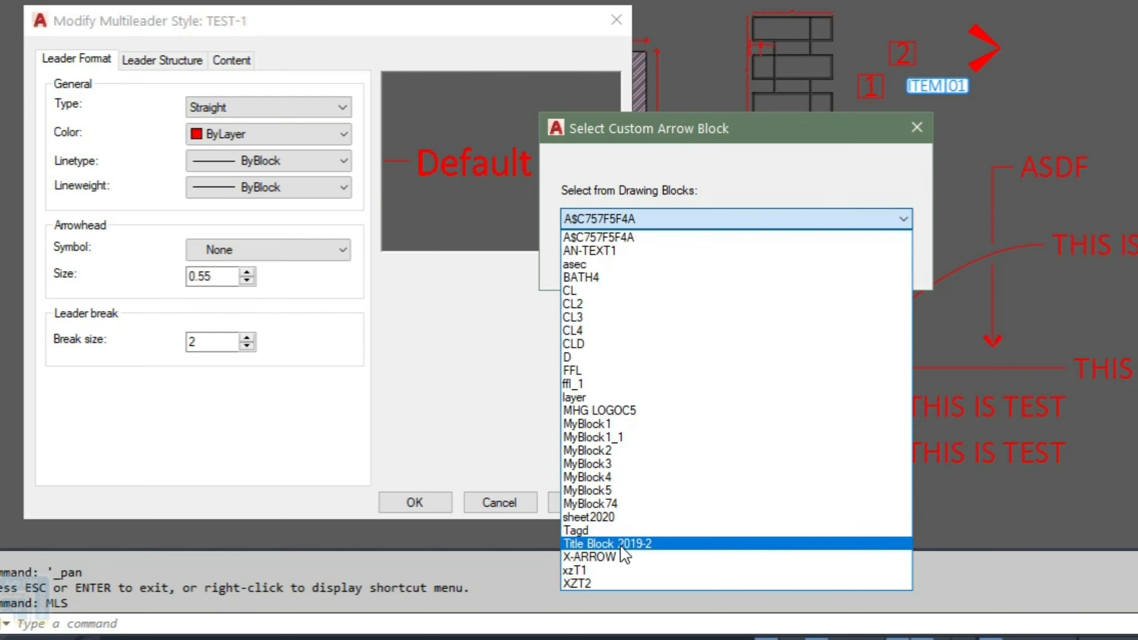
pyautogui.click(587, 557)
pyautogui.click(756, 254)
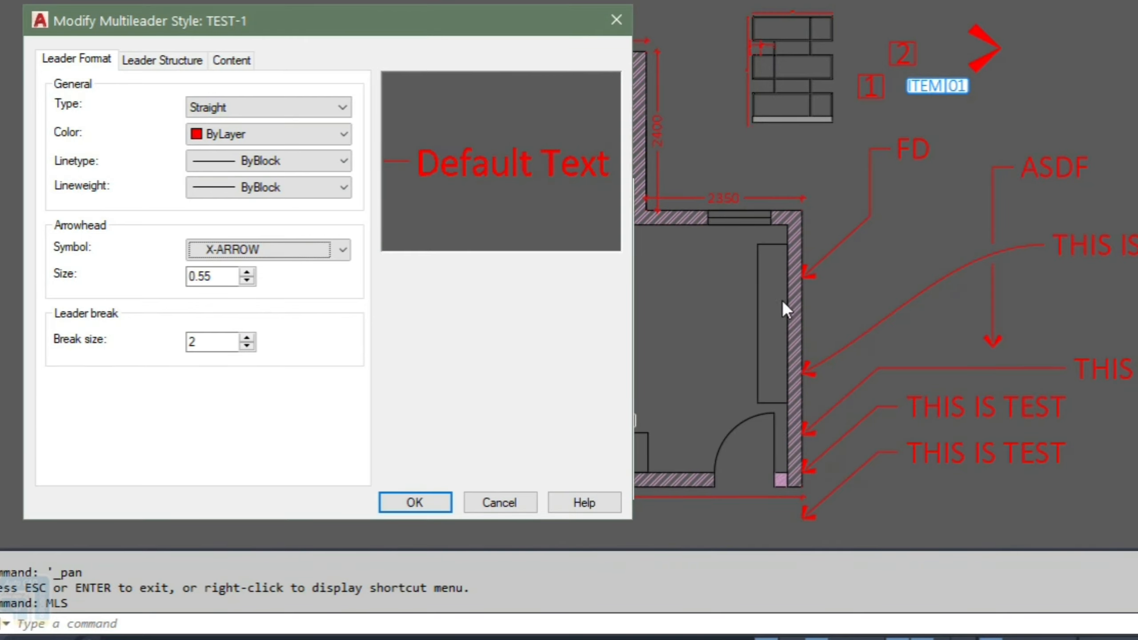
pyautogui.click(488, 504)
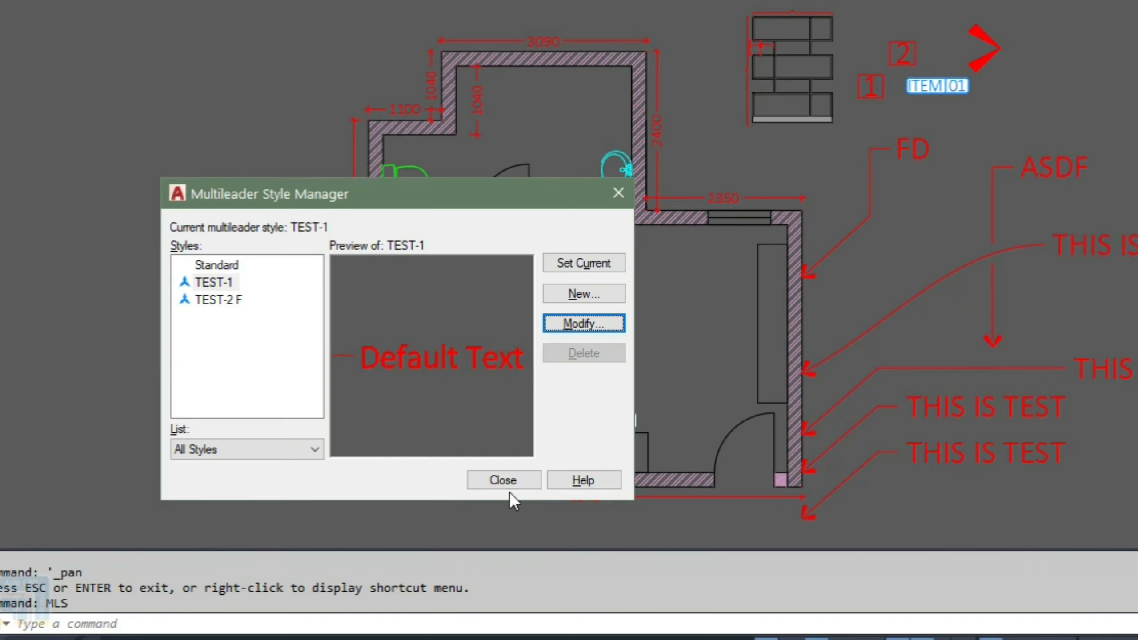
pyautogui.press('Escape')
pyautogui.click(988, 52)
pyautogui.write('qp')
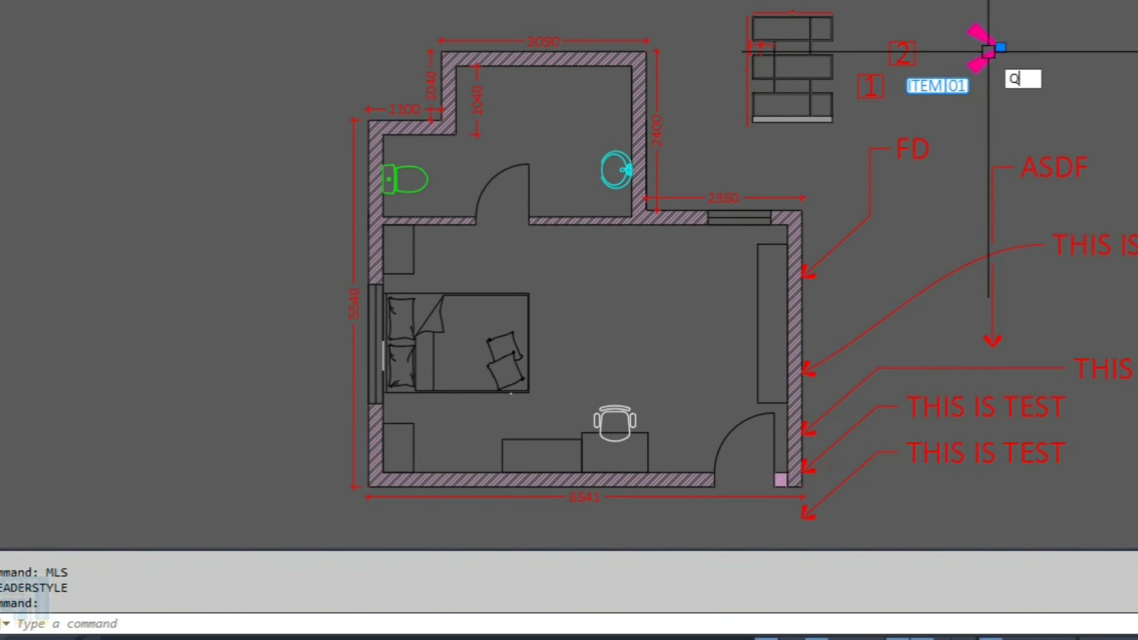
pyautogui.press('Return')
pyautogui.press('Escape')
pyautogui.press('Escape')
pyautogui.press('Escape')
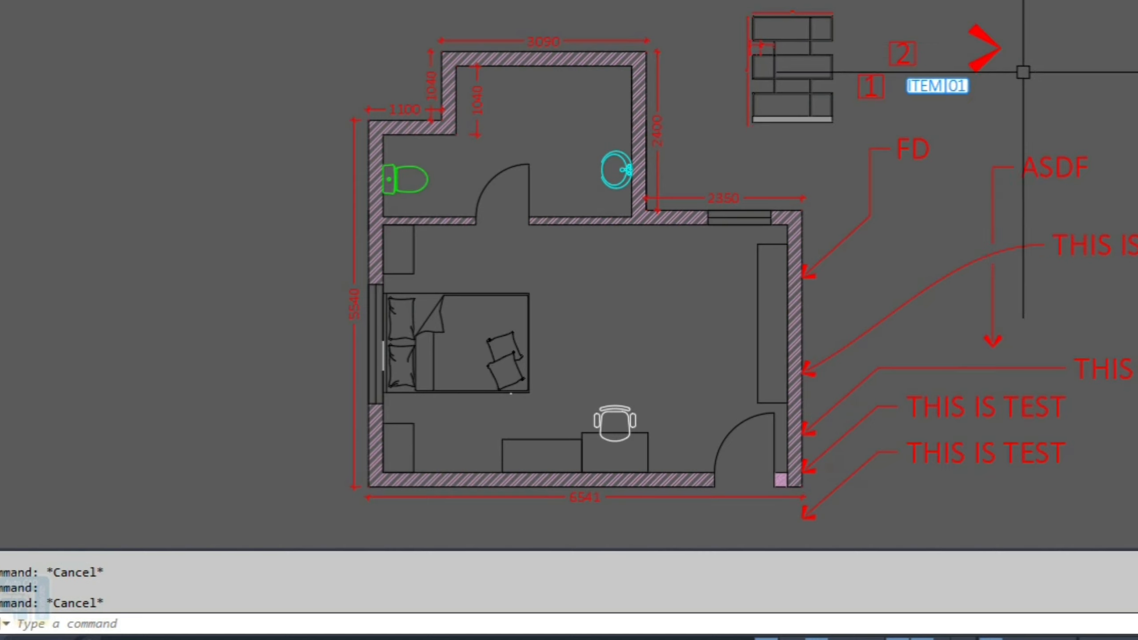
pyautogui.write('c')
pyautogui.press('Return')
pyautogui.click(1043, 62)
pyautogui.press('Escape')
pyautogui.write('rec')
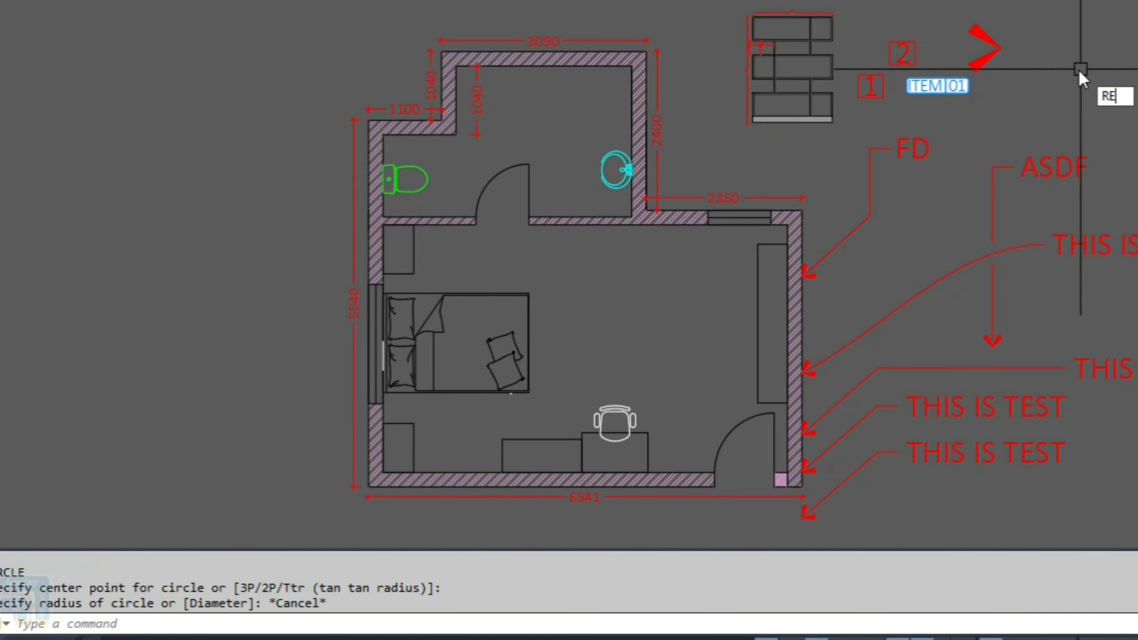
pyautogui.press('Return')
pyautogui.click(1064, 55)
pyautogui.press('Escape')
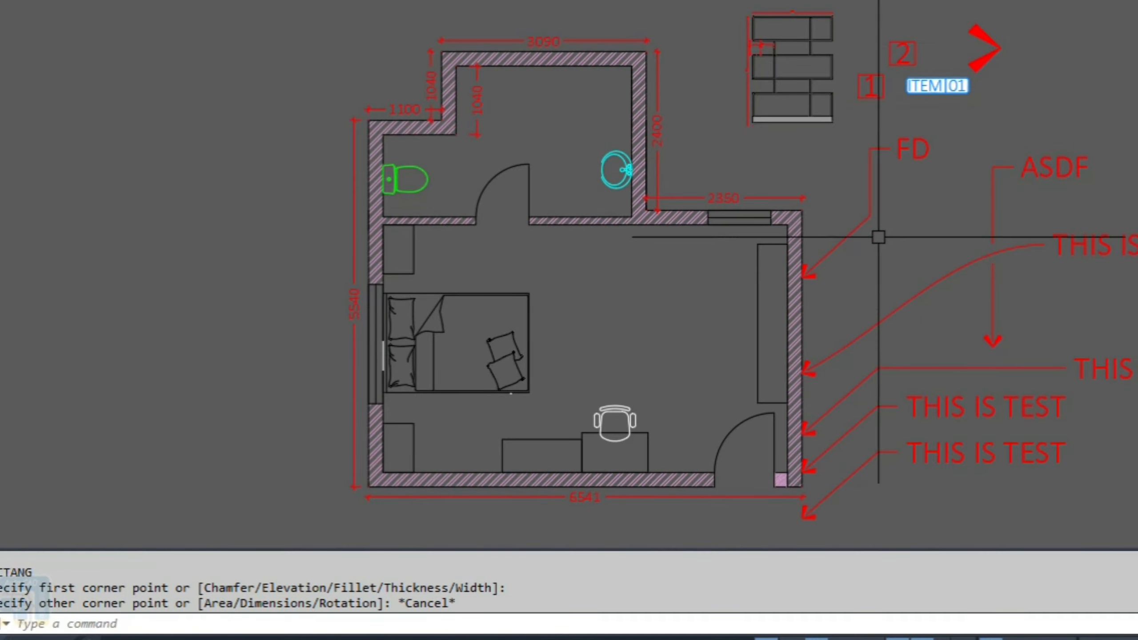
pyautogui.doubleClick(998, 47)
pyautogui.press('Escape')
# Step: Draw a small rectangle to the right of the ITEM 01 label
pyautogui.write('rec')
pyautogui.press('Return')
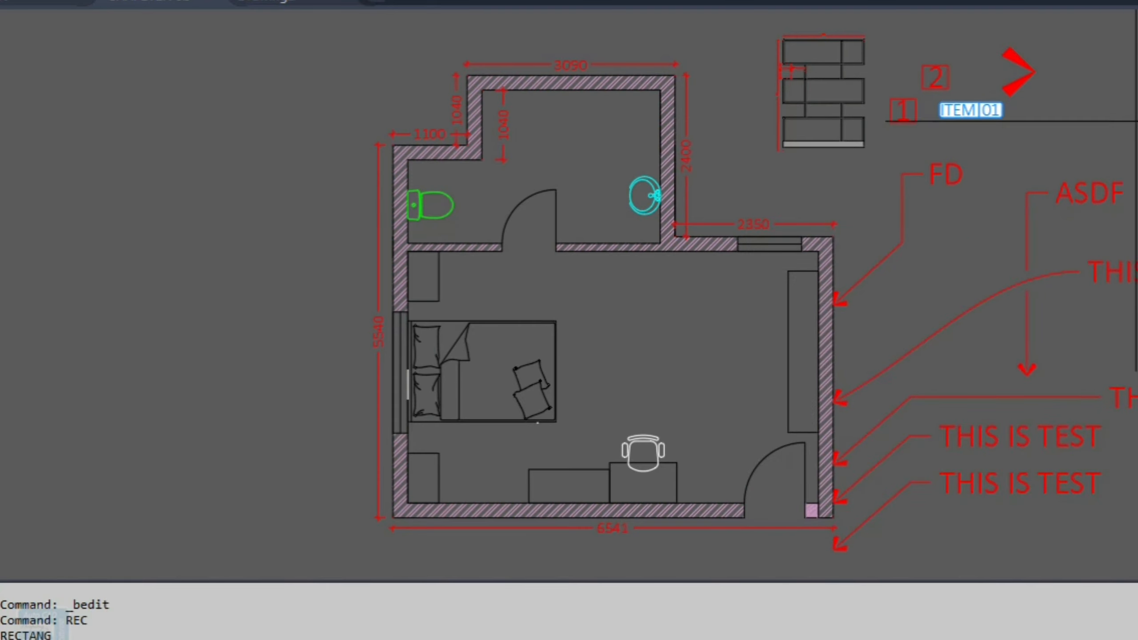
pyautogui.click(1137, 121)
pyautogui.click(1093, 78)
pyautogui.press('Escape')
# Step: Define a block named AAA from the rectangle, picking its base point on the rectangle's right edge
pyautogui.click(1134, 67)
pyautogui.click(1116, 153)
pyautogui.write('b')
pyautogui.press('Return')
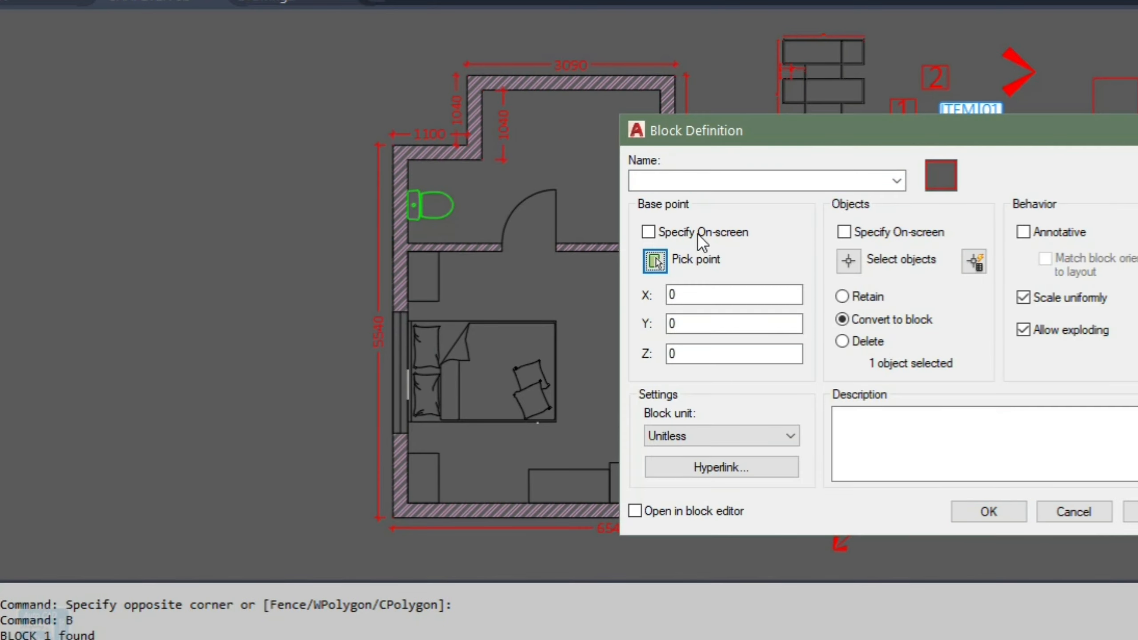
pyautogui.click(656, 262)
pyautogui.click(1135, 101)
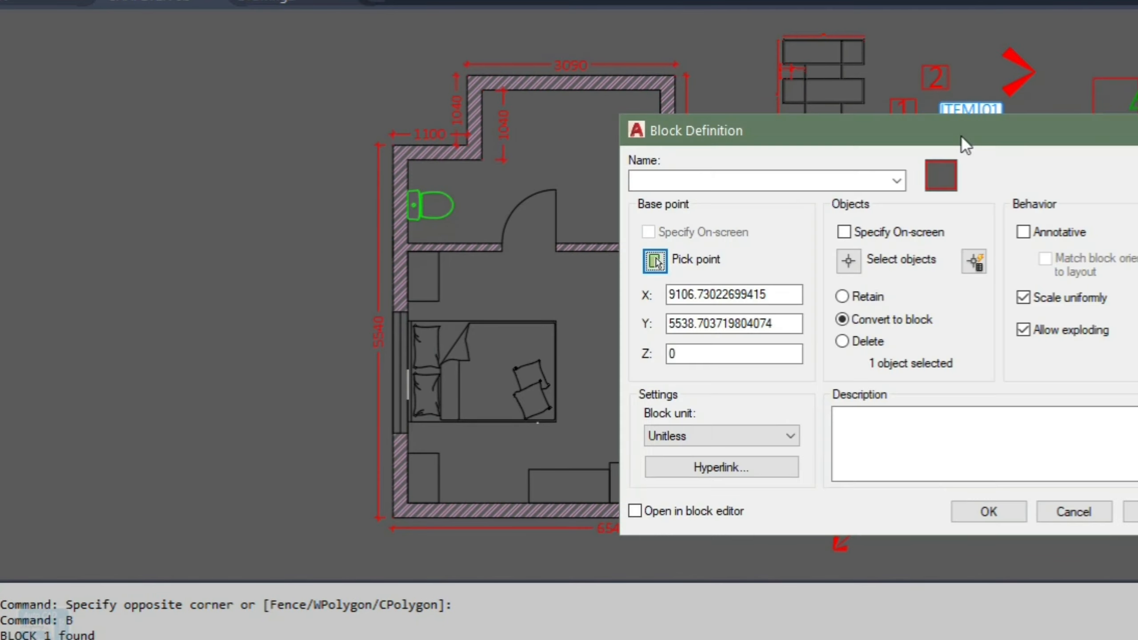
pyautogui.click(725, 179)
pyautogui.write('AAA')
pyautogui.click(988, 512)
pyautogui.click(1016, 114)
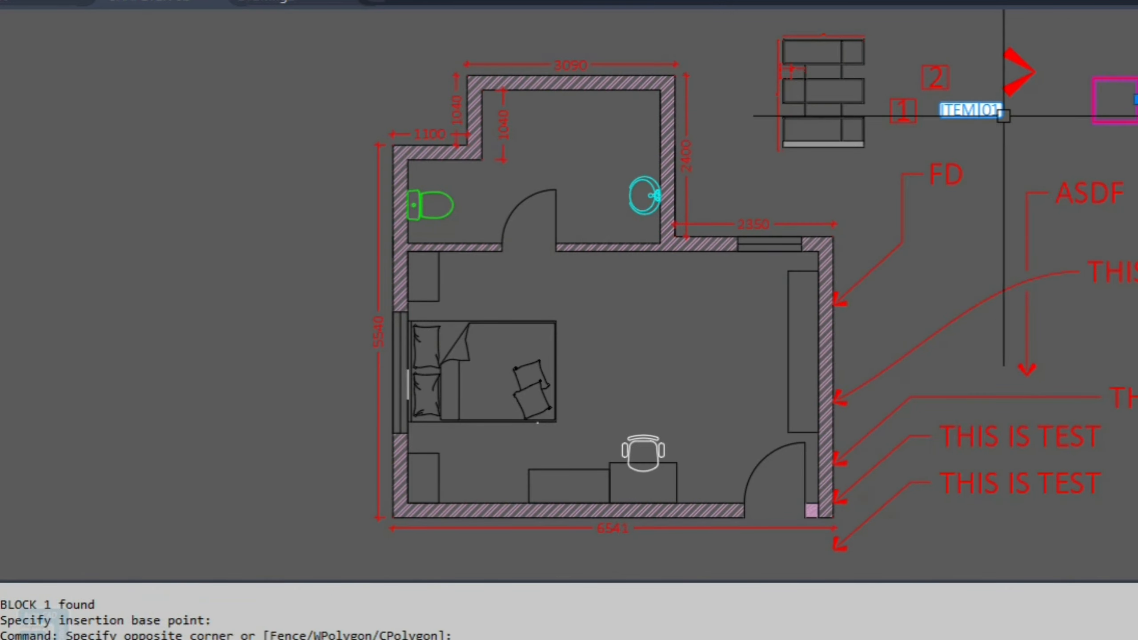
pyautogui.press('Escape')
# Step: Try choosing a user arrow block for the TEST-1 arrowhead symbol, then cancel the style dialogs
pyautogui.write('MLS')
pyautogui.press('Return')
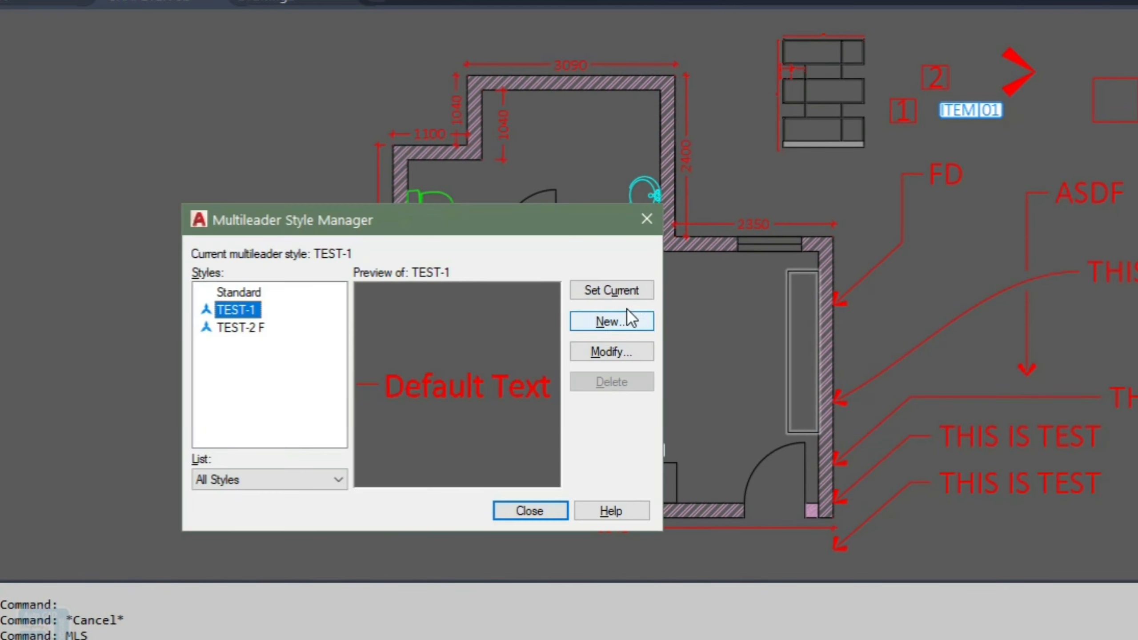
pyautogui.click(622, 351)
pyautogui.click(230, 268)
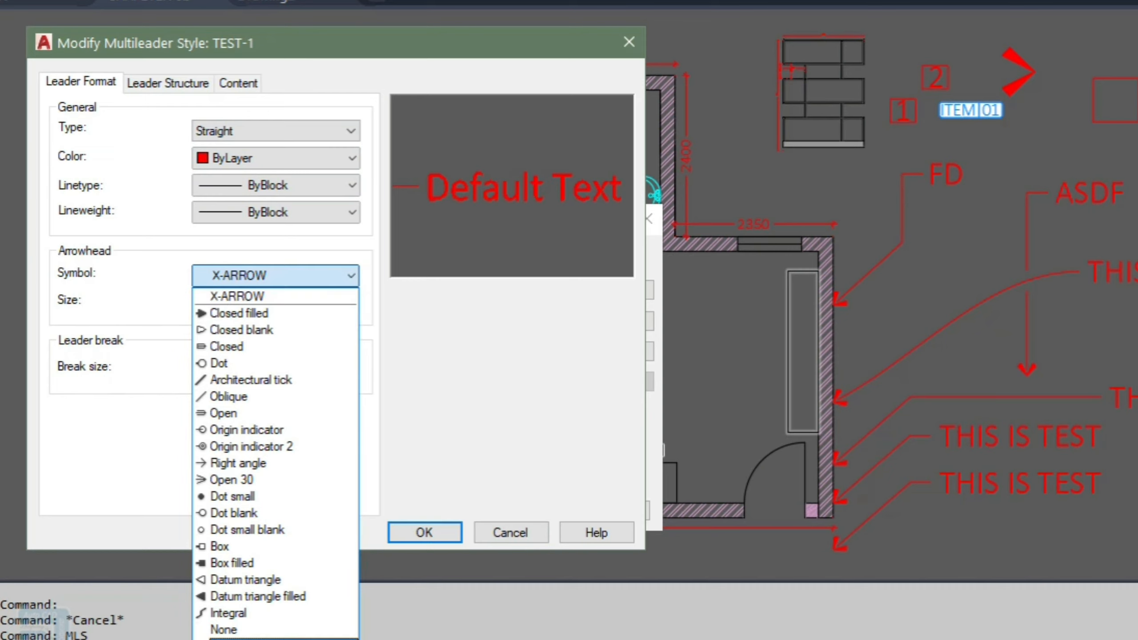
pyautogui.click(265, 639)
pyautogui.click(650, 246)
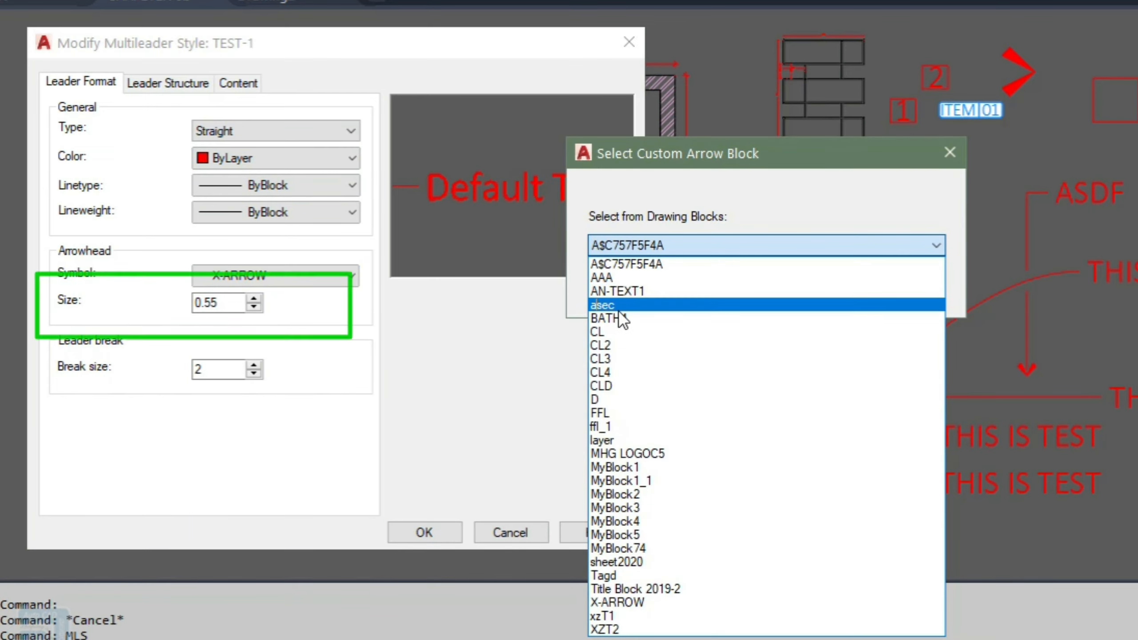
pyautogui.click(631, 307)
pyautogui.click(809, 284)
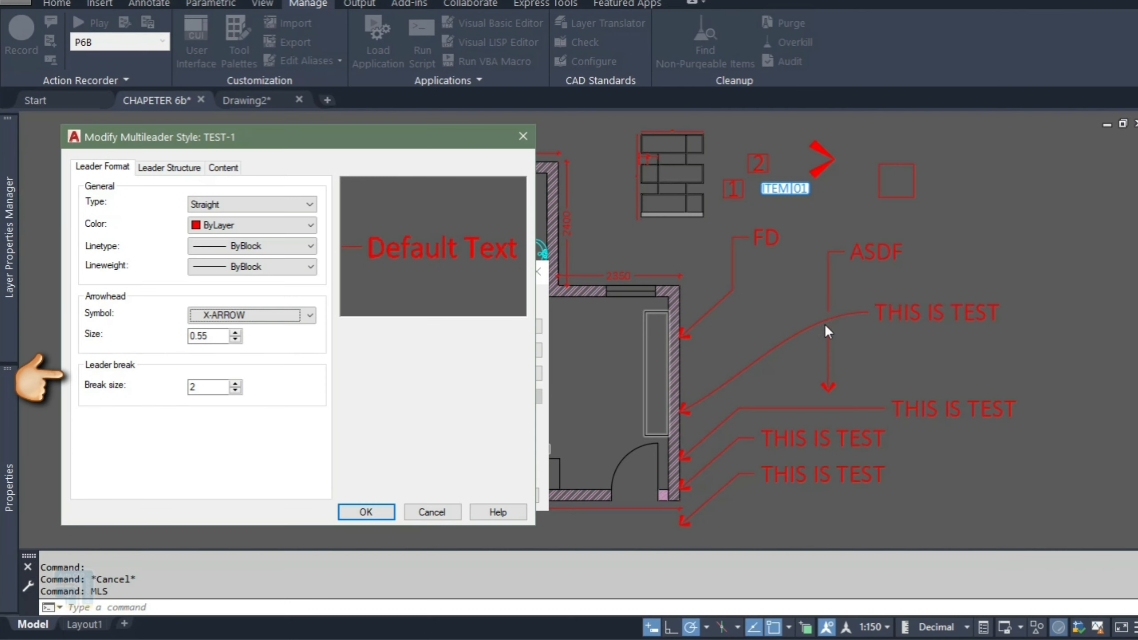
pyautogui.click(432, 514)
pyautogui.click(448, 493)
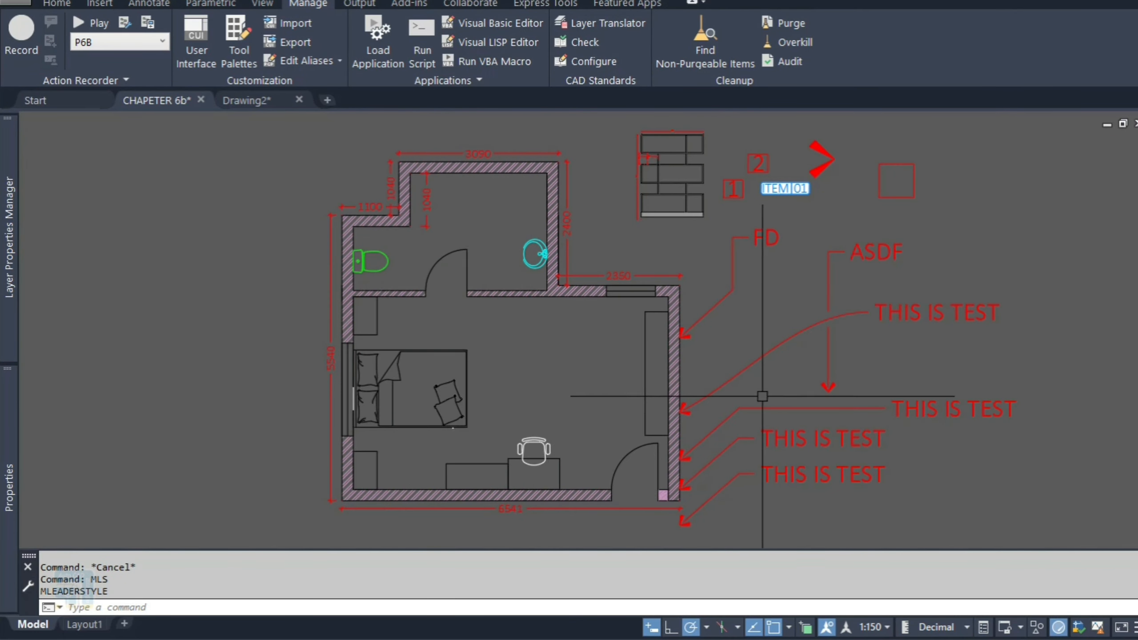
# Step: Create a multileader with the LE alias beside the ASDF leader, pointing downward, with the text AA
pyautogui.write('le')
pyautogui.press('Return')
pyautogui.click(762, 386)
pyautogui.click(769, 323)
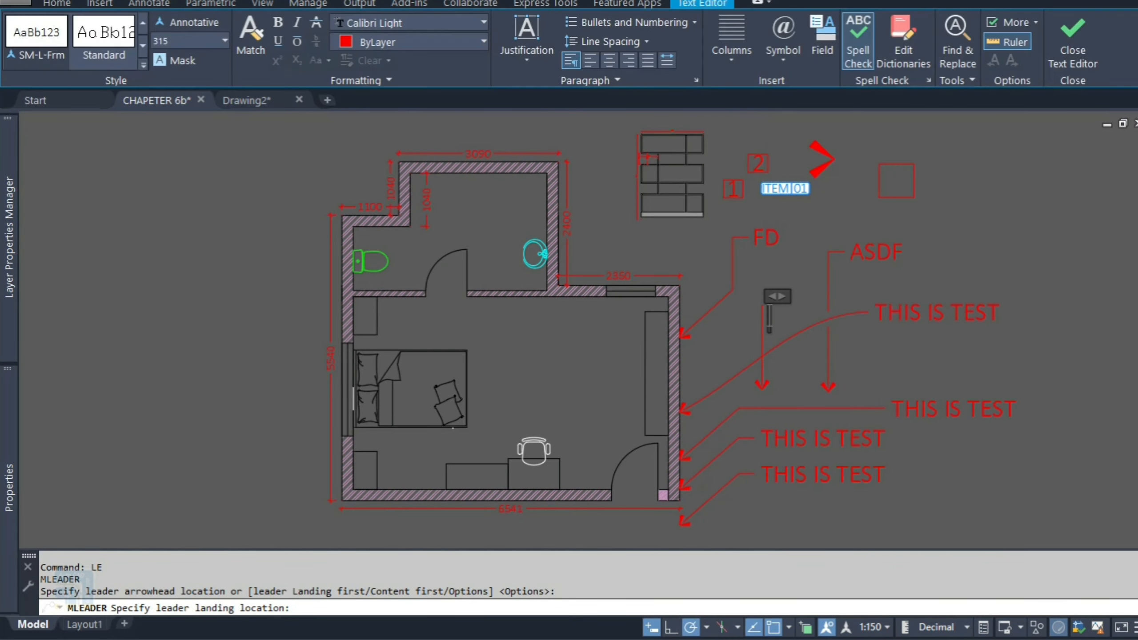
pyautogui.write('AA')
pyautogui.click(779, 385)
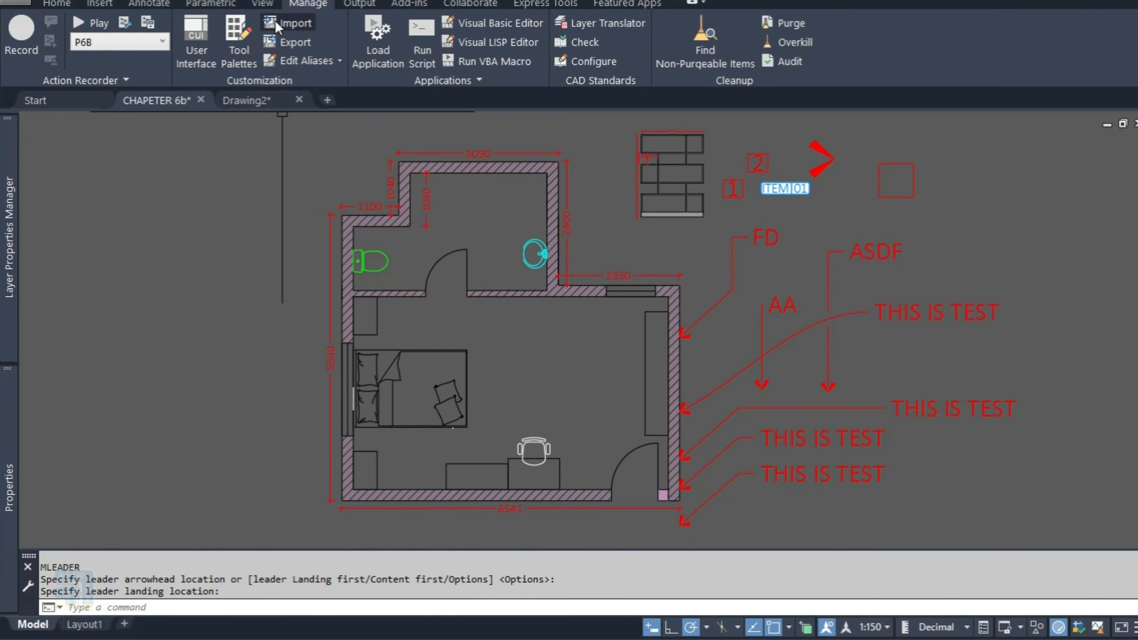
# Step: Run Dimension Break on the AA multileader's leader
pyautogui.click(149, 3)
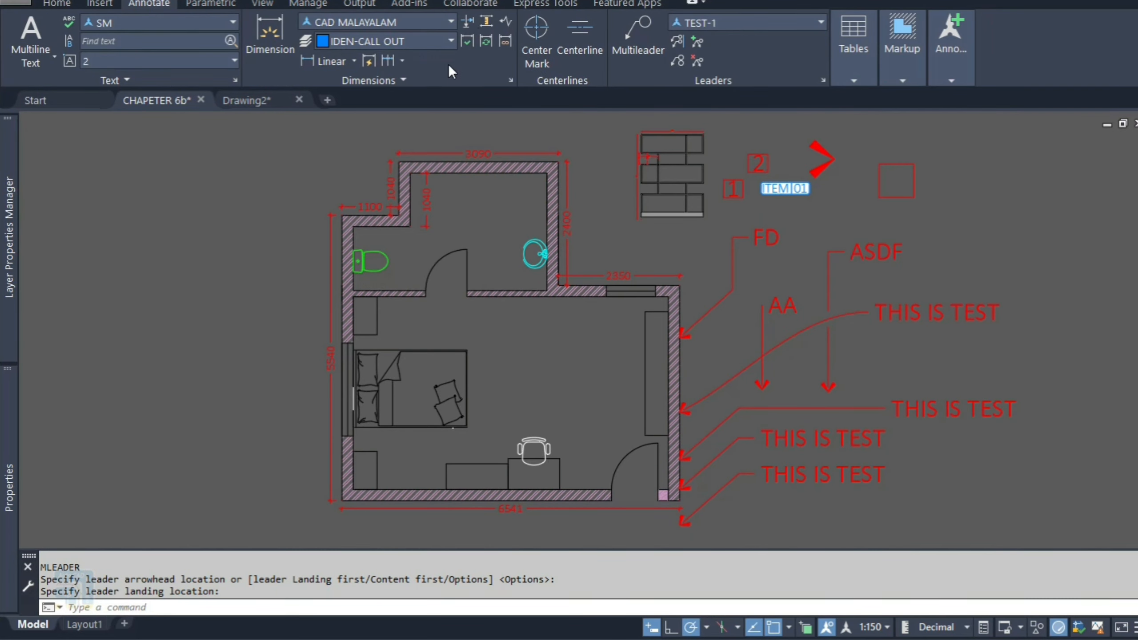
pyautogui.click(468, 24)
pyautogui.click(762, 343)
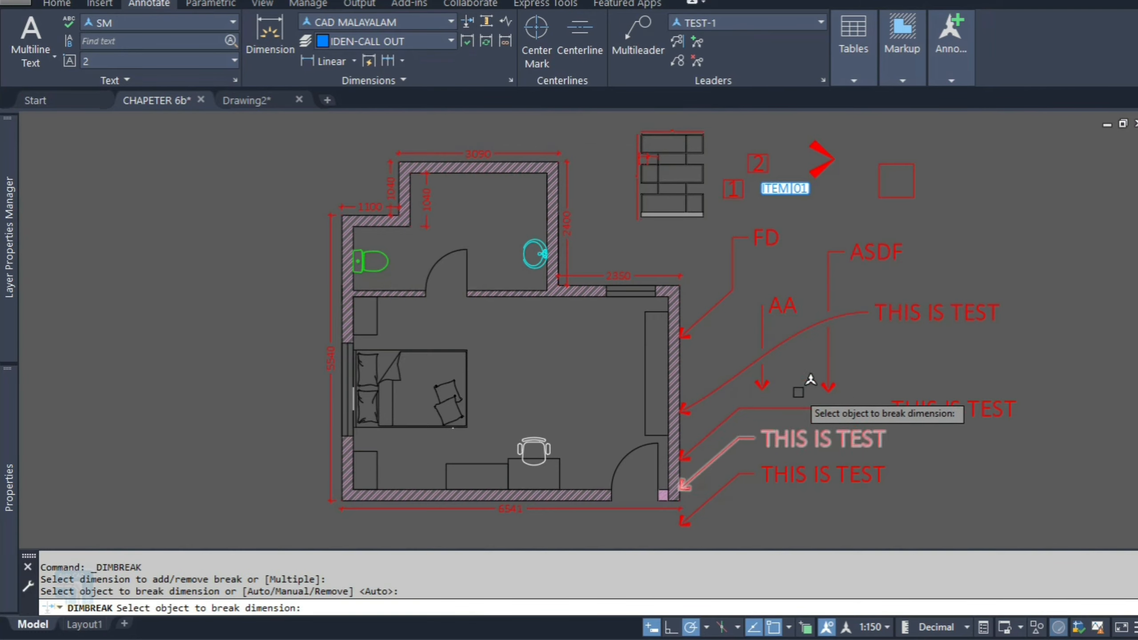
pyautogui.press('Escape')
# Step: Open the TEST-1 multileader style's leader structure, raise maximum leader points to 3, then turn that limit off and confirm
pyautogui.write('mls')
pyautogui.press('Return')
pyautogui.click(519, 374)
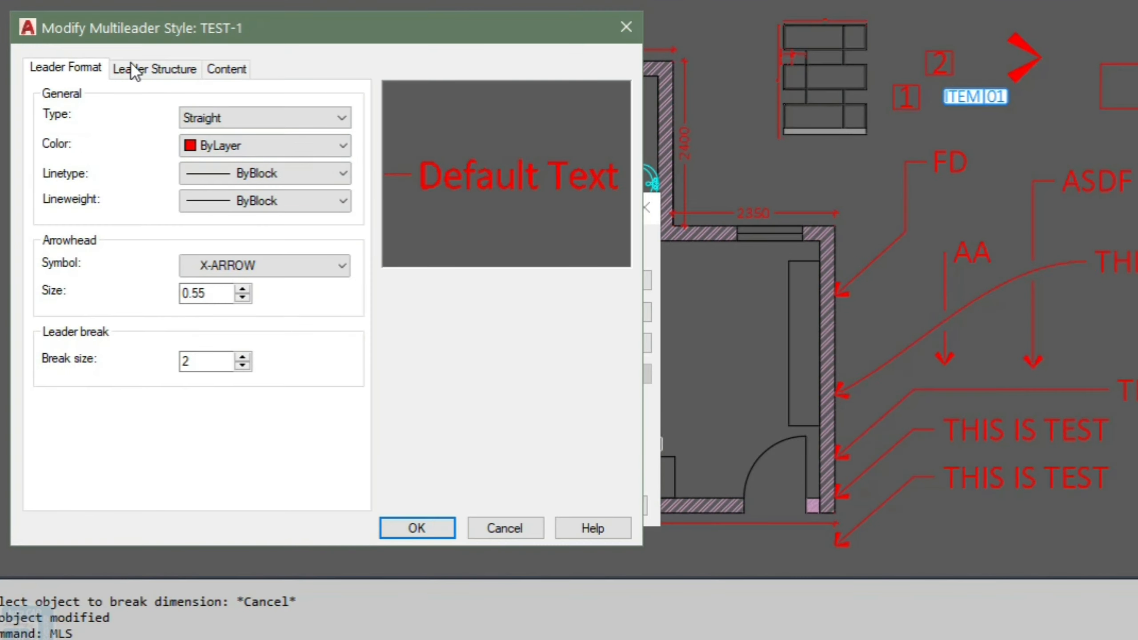
pyautogui.click(140, 71)
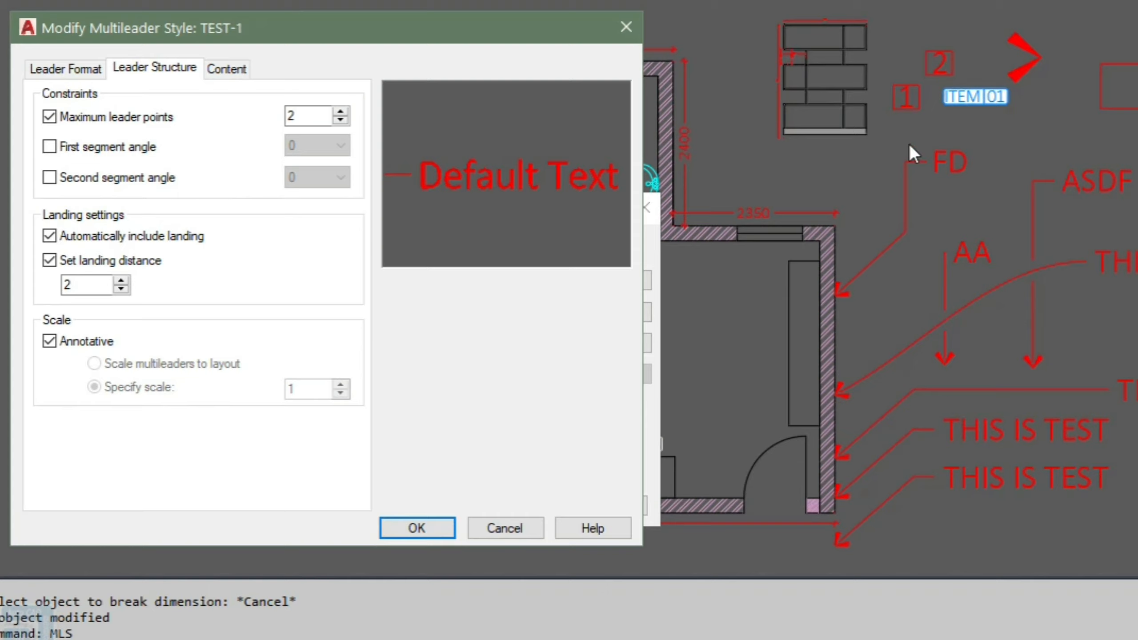
pyautogui.click(340, 112)
pyautogui.click(155, 118)
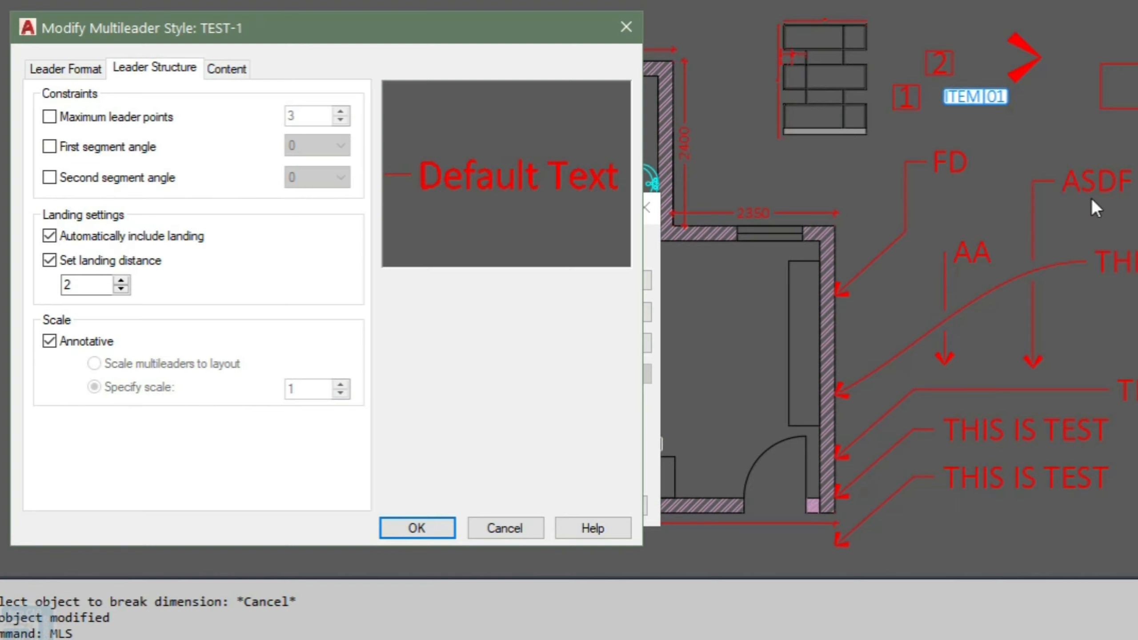
pyautogui.press('Return')
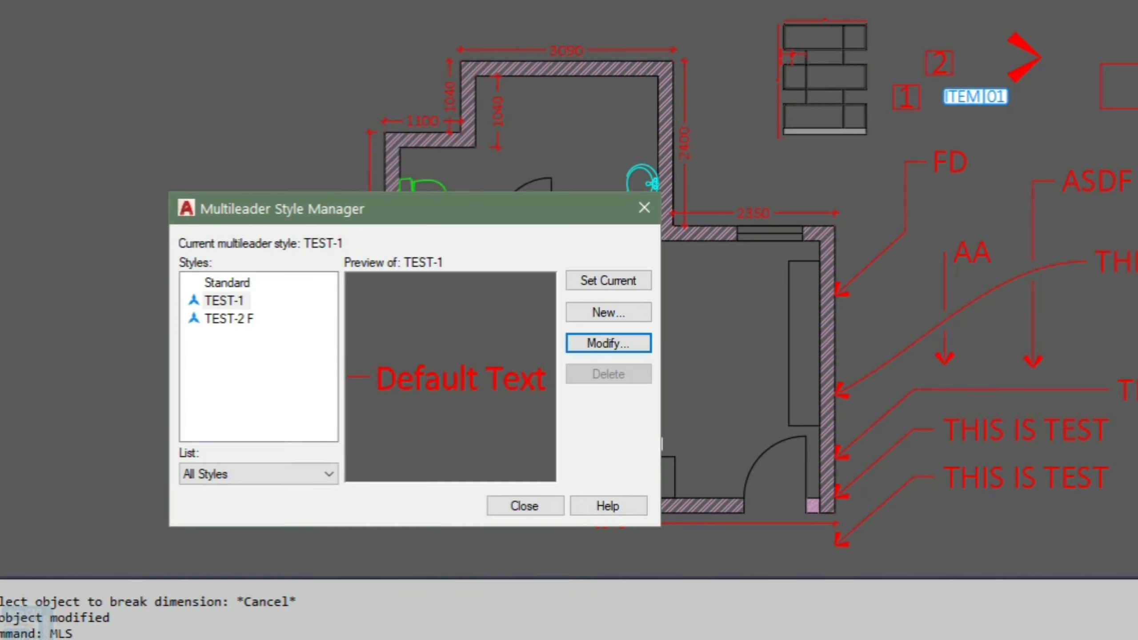
# Step: Re-enable maximum leader points and set the first segment angle to 60 in TEST-1, then make TEST-1 current and close
pyautogui.click(609, 343)
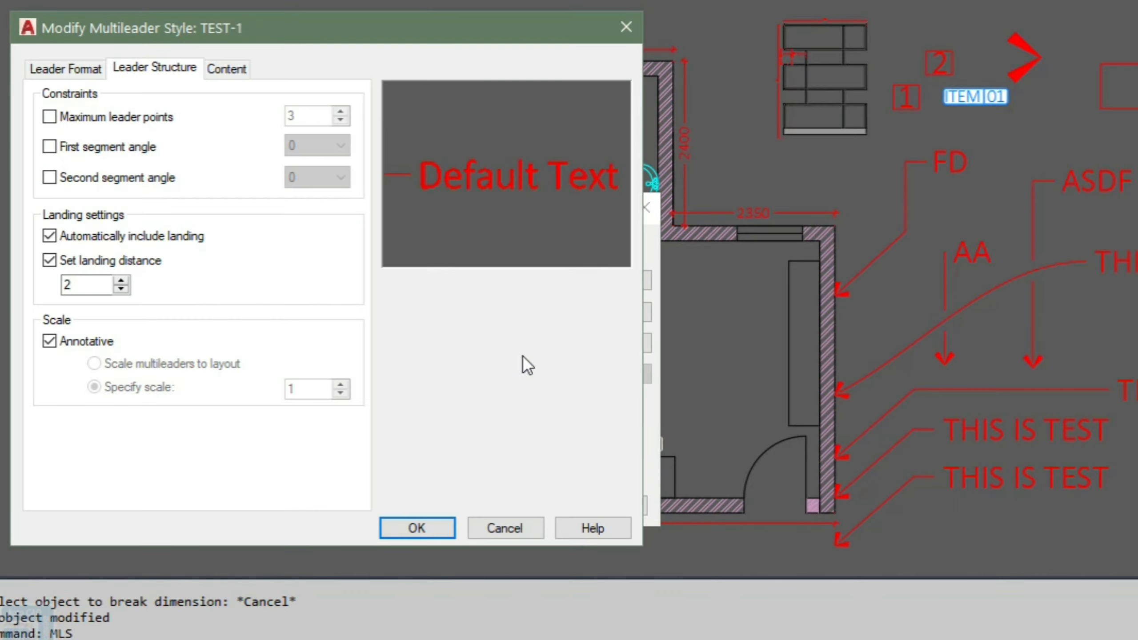
pyautogui.click(86, 116)
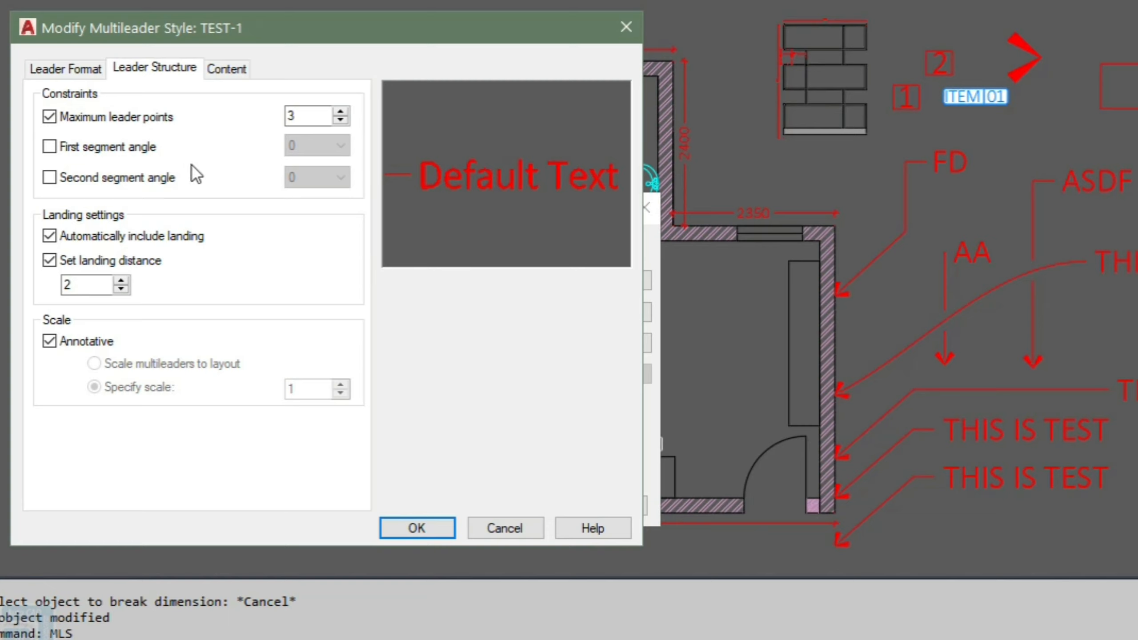
pyautogui.click(107, 148)
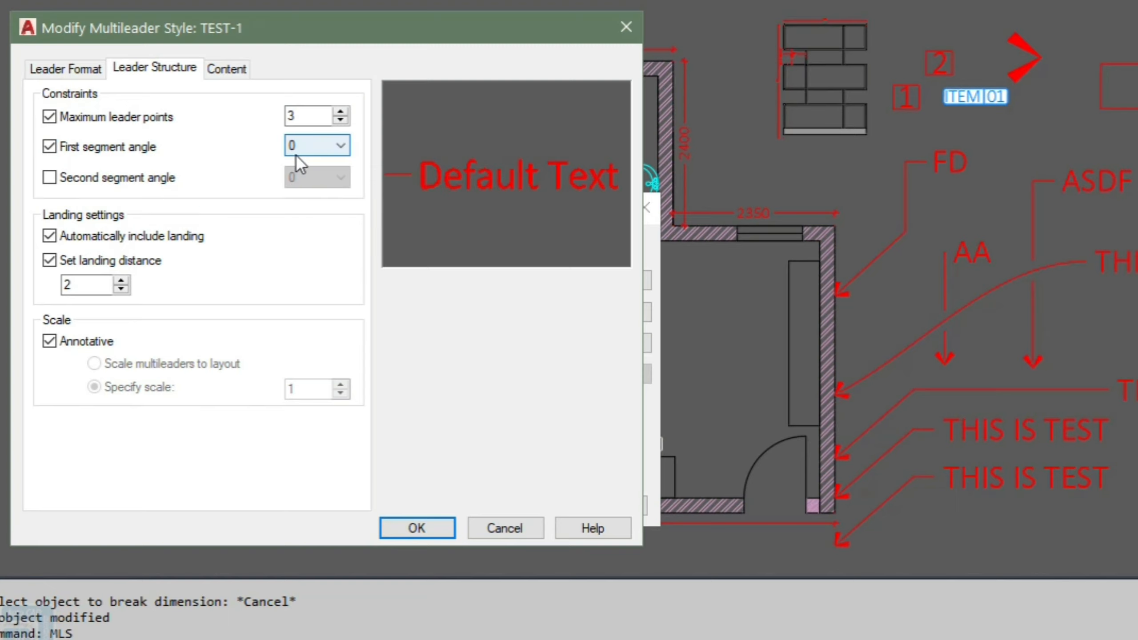
pyautogui.click(309, 148)
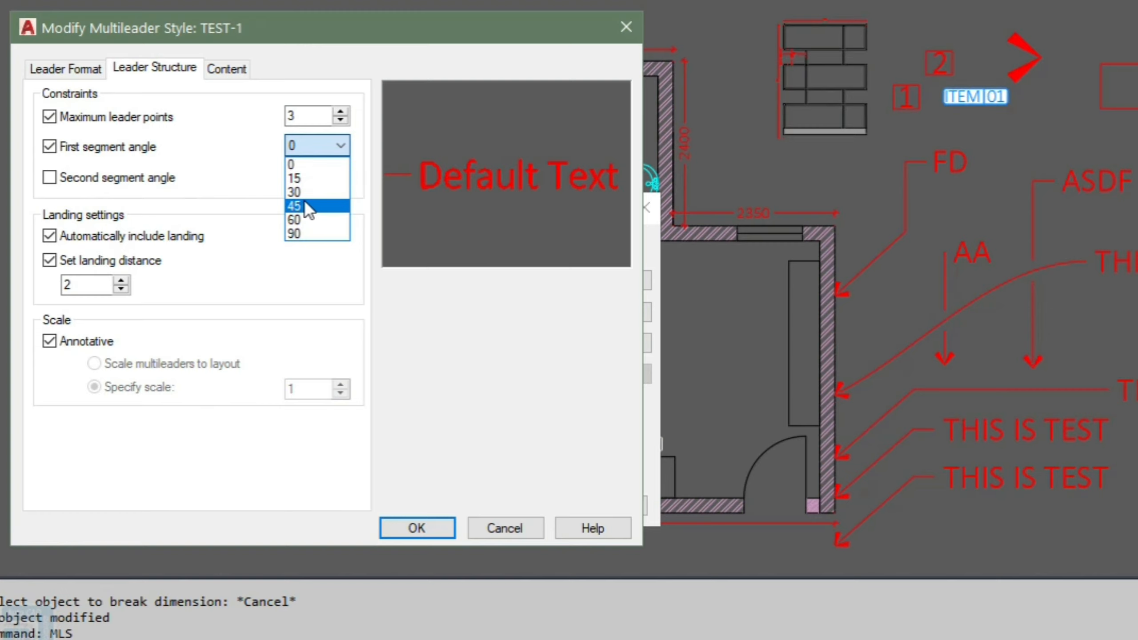
pyautogui.click(304, 207)
pyautogui.click(315, 145)
pyautogui.click(310, 220)
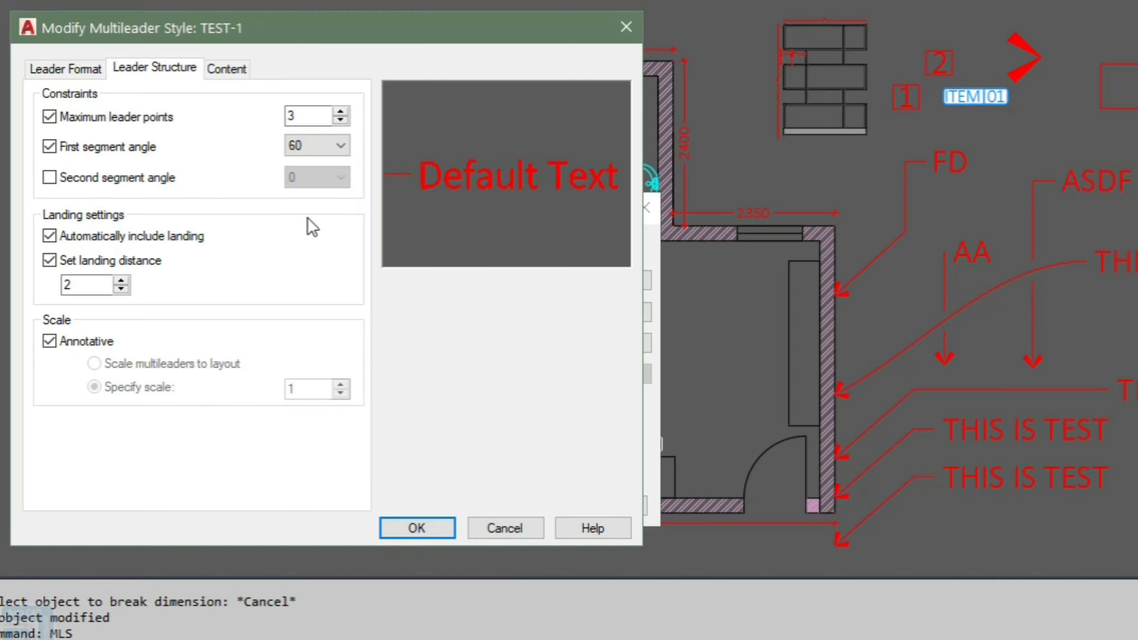
pyautogui.click(418, 526)
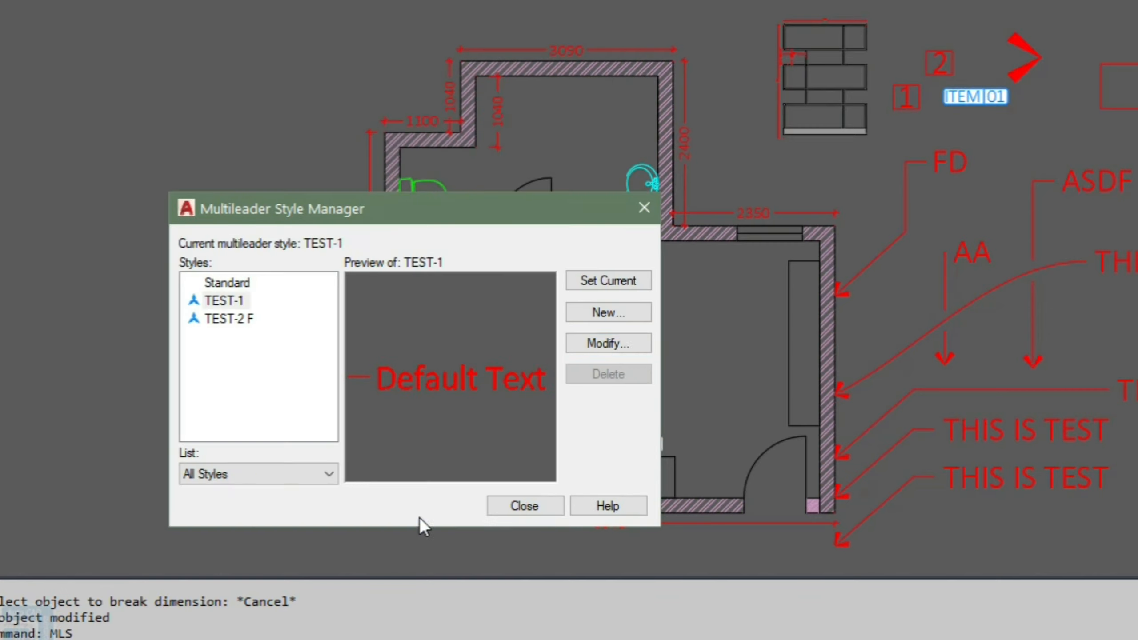
pyautogui.click(600, 283)
pyautogui.click(550, 503)
pyautogui.moveTo(1060, 283)
pyautogui.mouseDown(button='middle')
pyautogui.moveTo(944, 263)
pyautogui.moveTo(861, 272)
pyautogui.mouseUp(button='middle')
pyautogui.moveTo(1022, 244); pyautogui.dragTo(589, 238, button='middle')
pyautogui.write('LE')
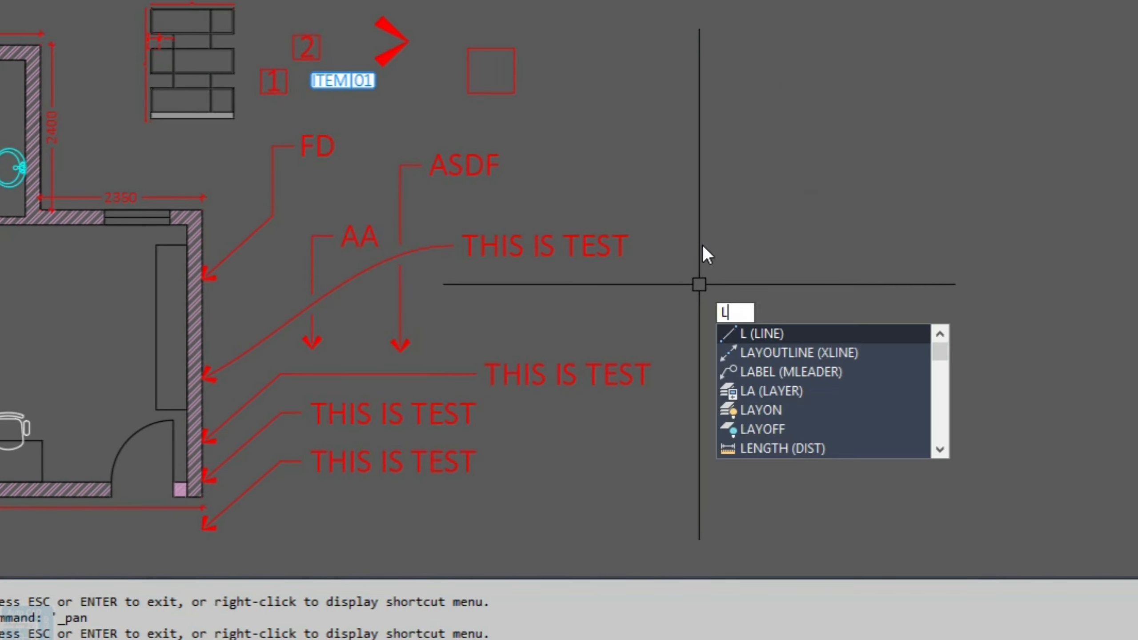
pyautogui.press('Return')
pyautogui.click(740, 269)
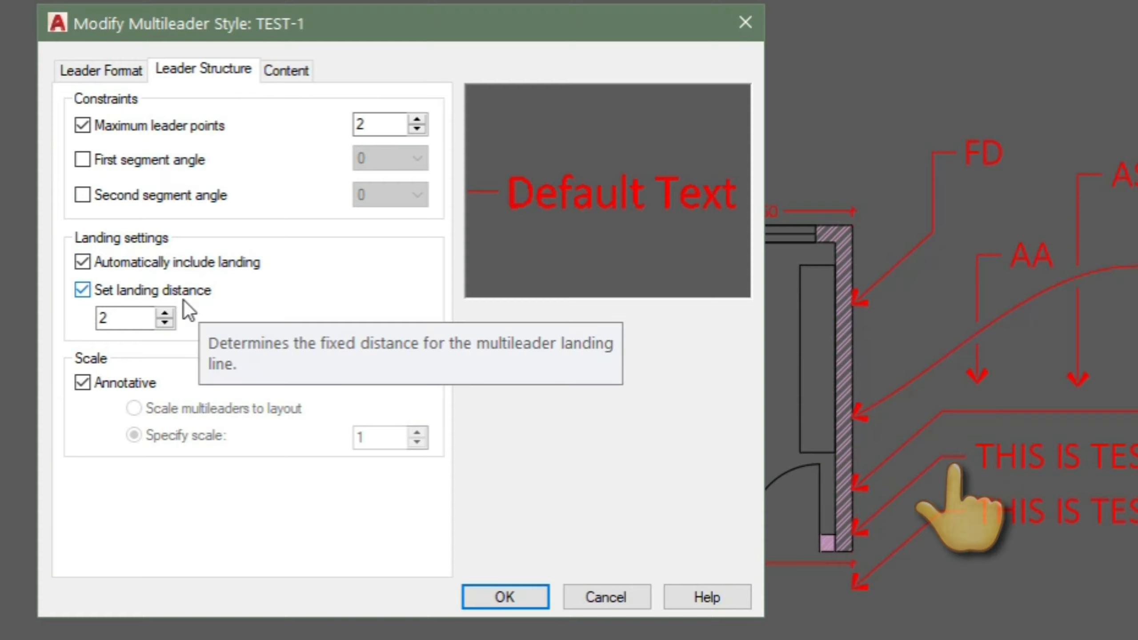
# Step: Turn off Set landing distance in TEST-1's leader structure, keeping automatic landing, and close the style manager
pyautogui.click(141, 292)
pyautogui.click(153, 262)
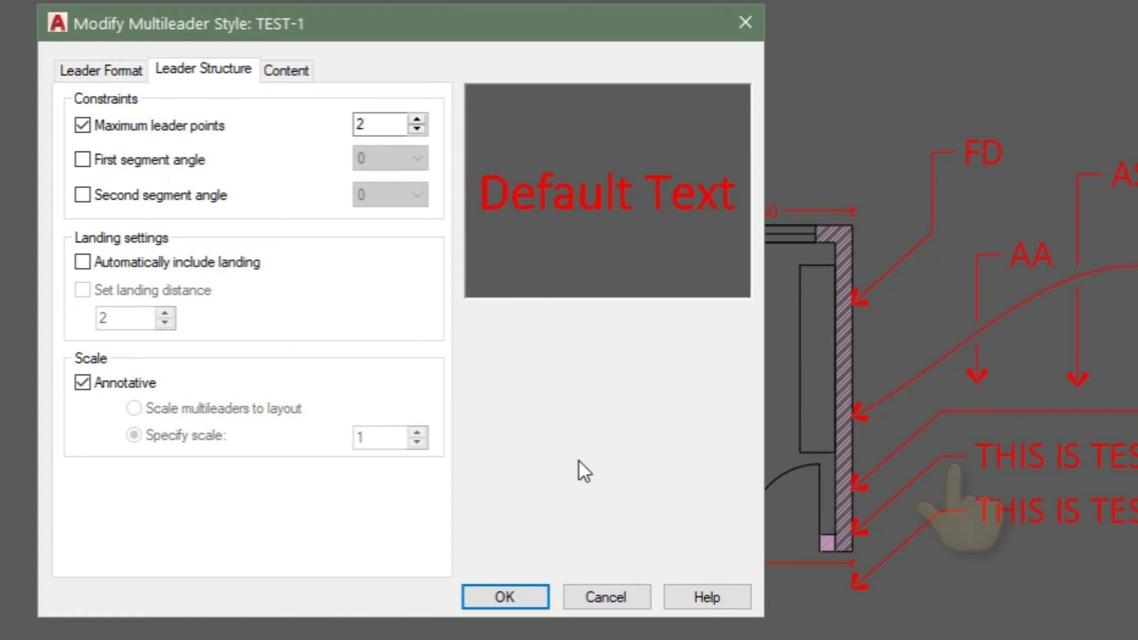
pyautogui.click(515, 596)
pyautogui.click(610, 575)
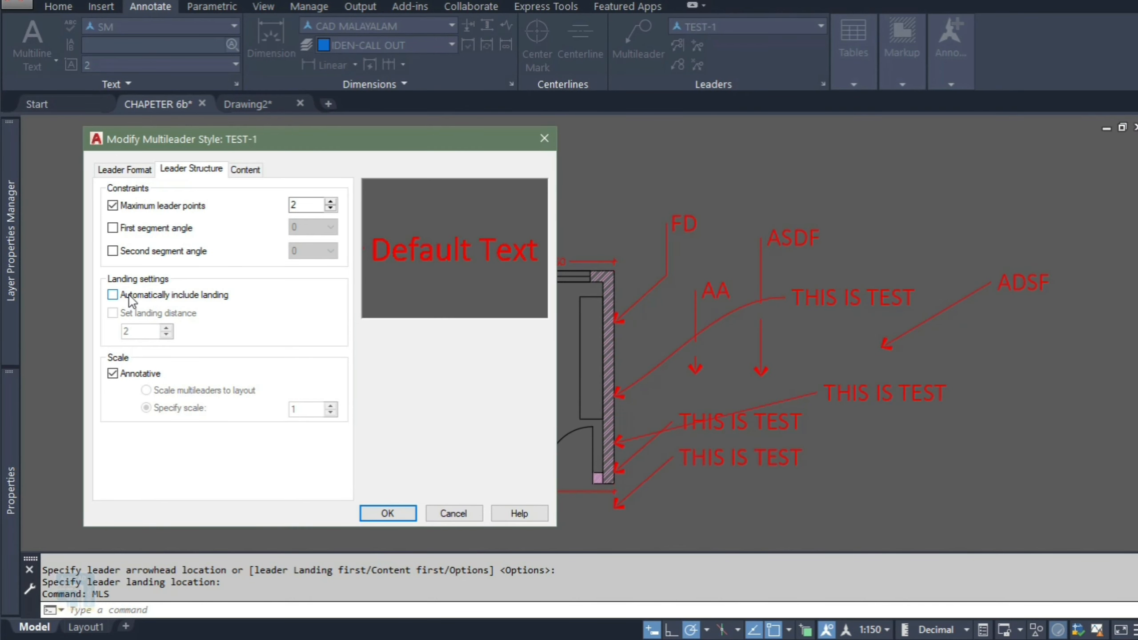
pyautogui.click(129, 297)
pyautogui.click(388, 513)
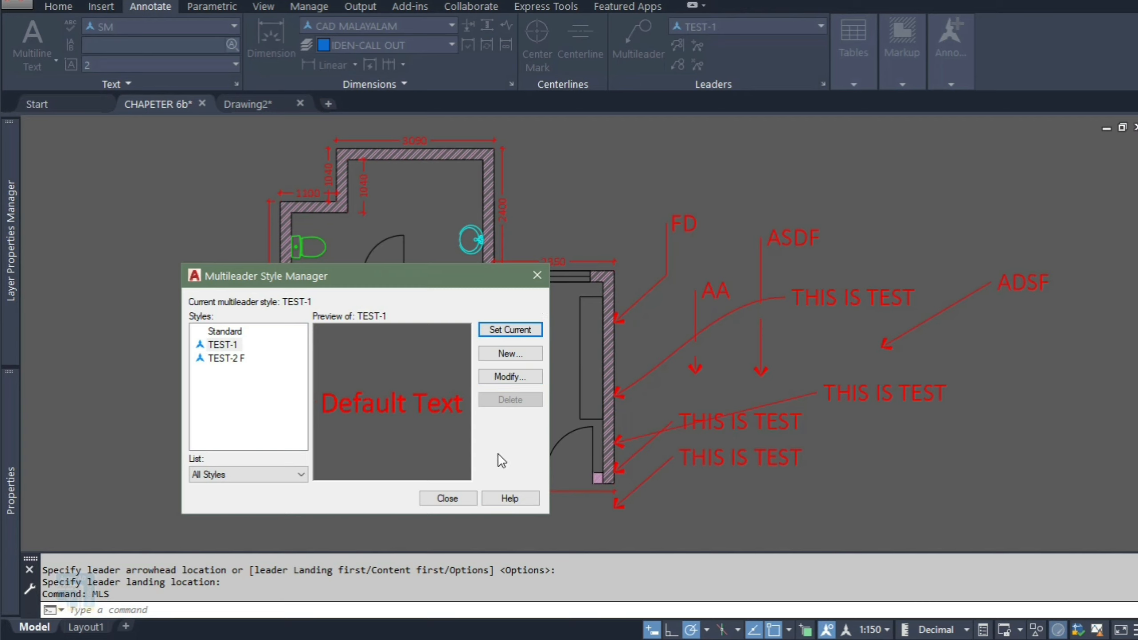
pyautogui.click(453, 498)
# Step: Create a multileader below the right wall pointing down-left, with the text ADSF
pyautogui.write('MLD')
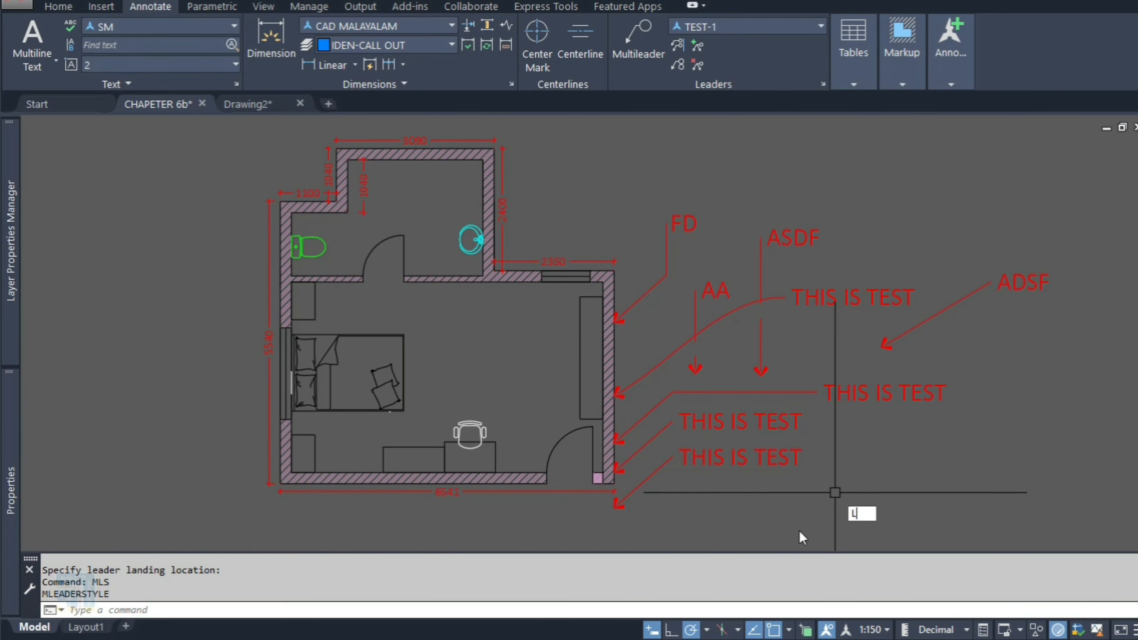
pyautogui.press('Return')
pyautogui.click(808, 509)
pyautogui.click(893, 430)
pyautogui.click(941, 431)
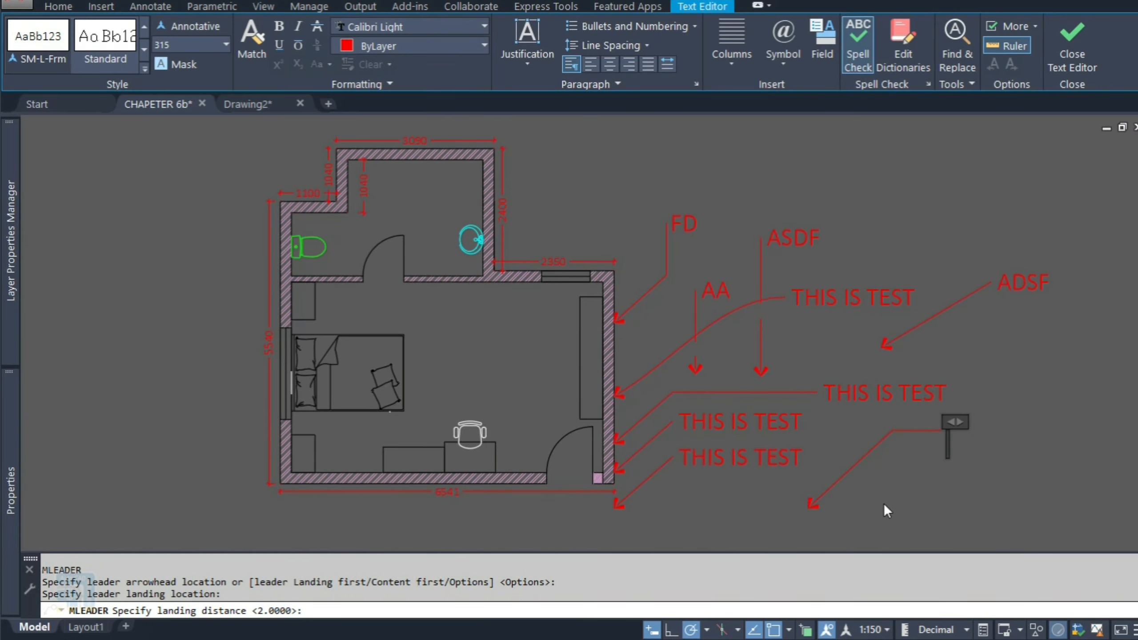
pyautogui.write('ADSF')
pyautogui.click(889, 511)
pyautogui.write('MLS')
pyautogui.press('Return')
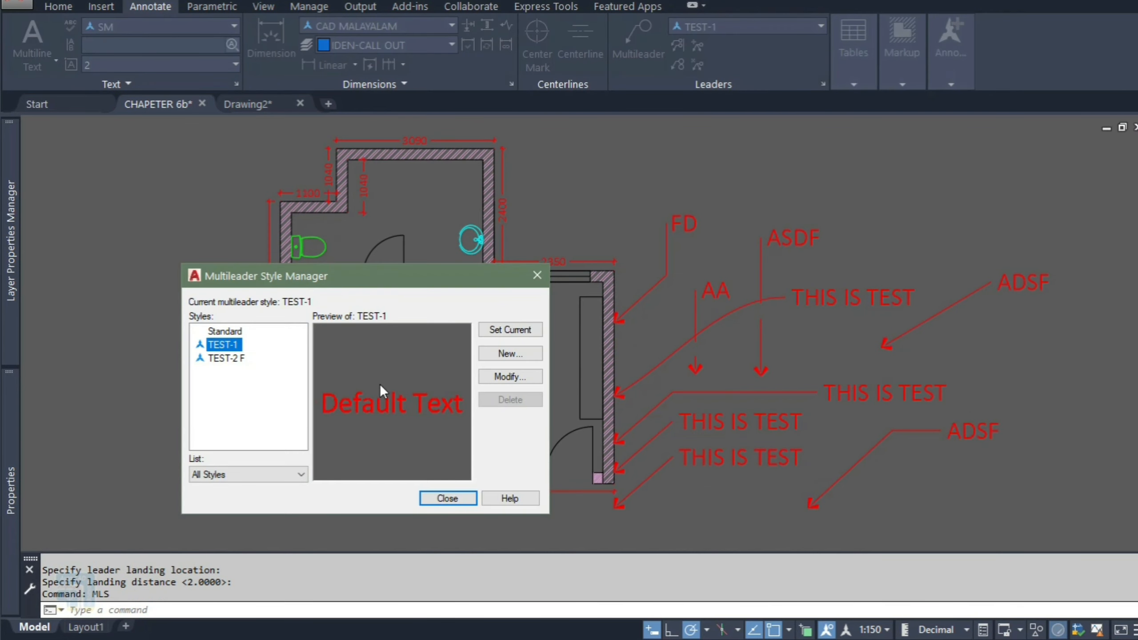
pyautogui.click(449, 498)
# Step: Create a multileader at the upper right of the drawing and erase it
pyautogui.write('LE')
pyautogui.press('Return')
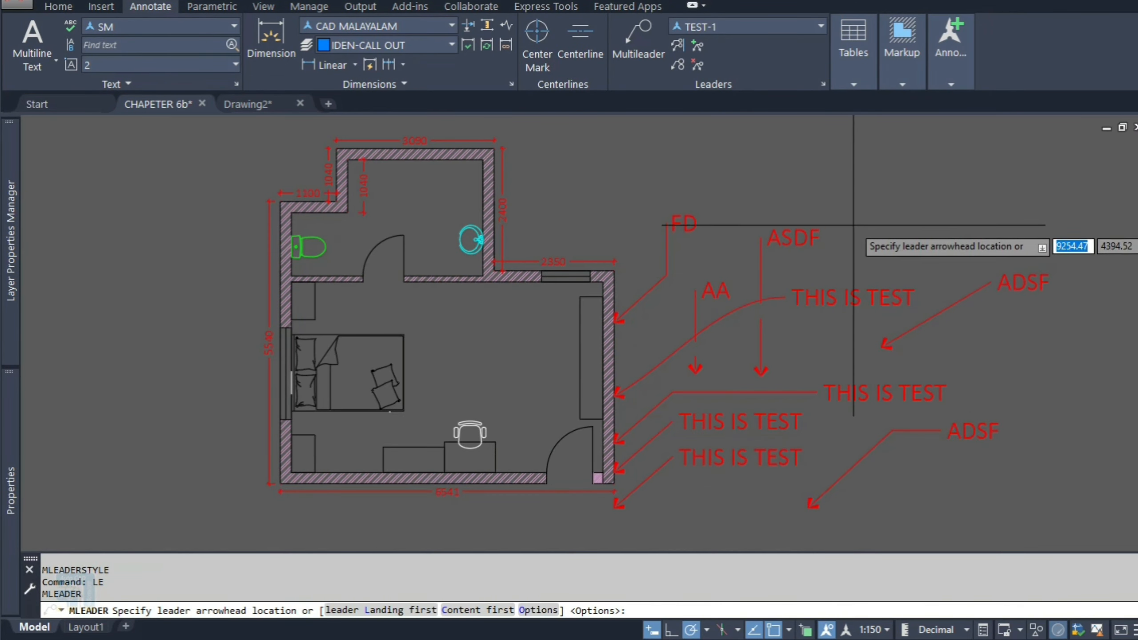
pyautogui.click(866, 201)
pyautogui.click(920, 143)
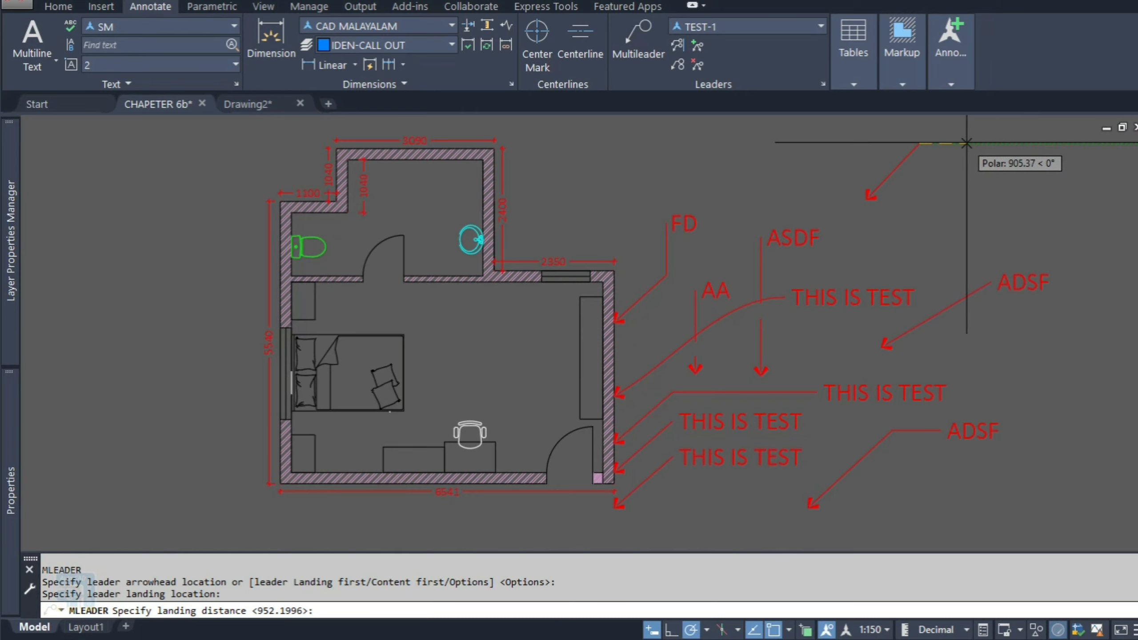
pyautogui.click(1071, 144)
pyautogui.click(942, 163)
pyautogui.click(943, 163)
pyautogui.click(906, 141)
pyautogui.write('E')
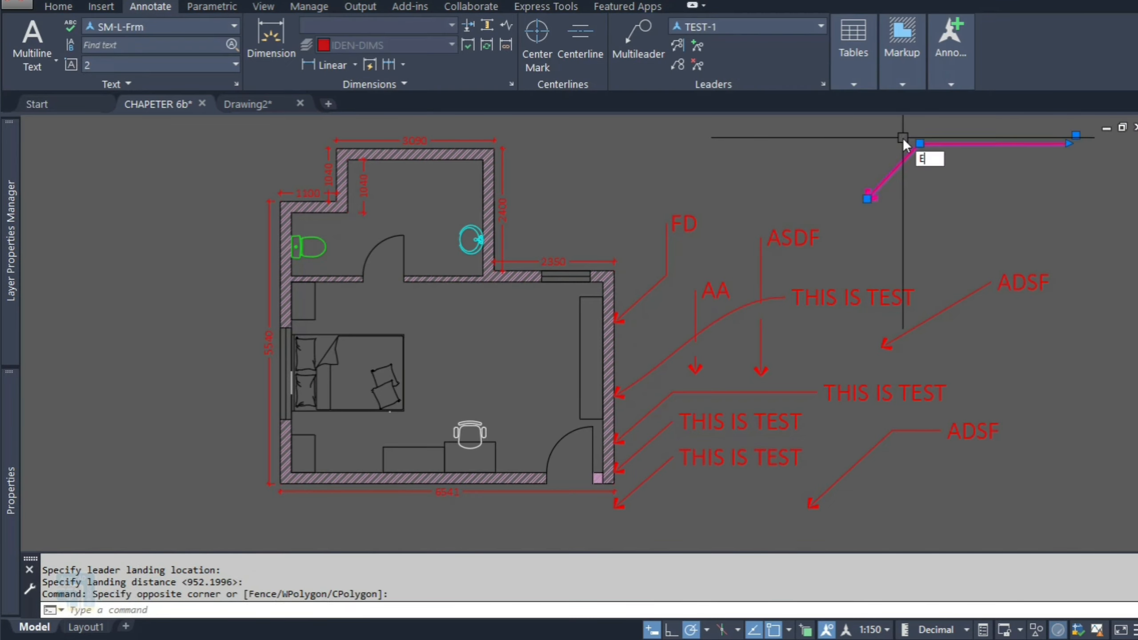
pyautogui.press('Return')
# Step: Review the TEST-1 style's landing distance settings and close the style manager
pyautogui.write('MLS')
pyautogui.press('Return')
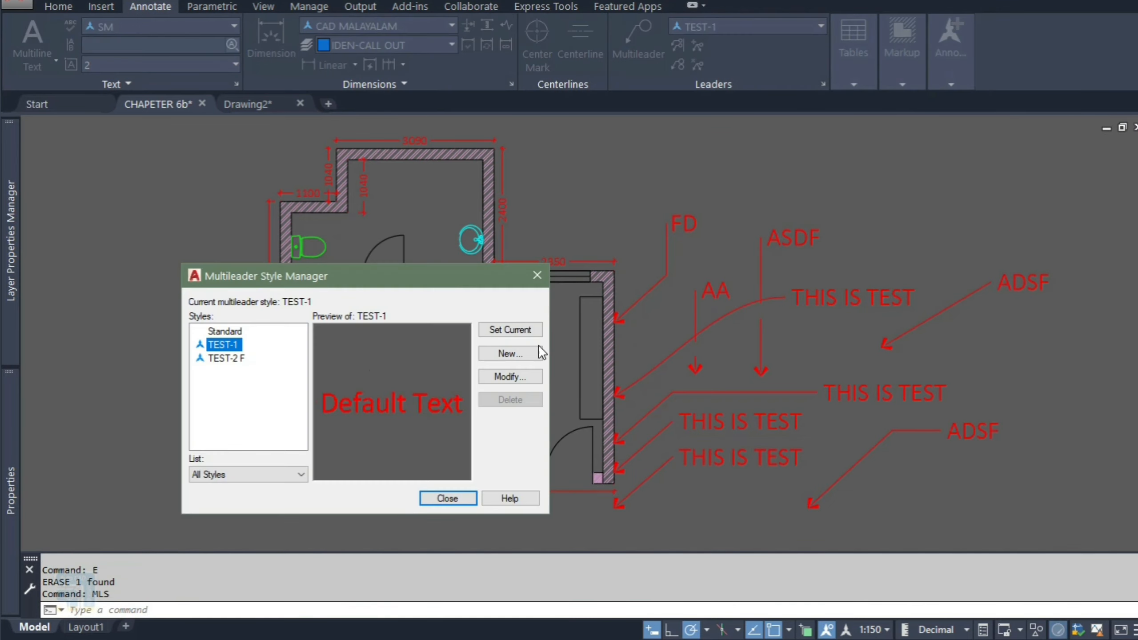
pyautogui.click(510, 376)
pyautogui.click(113, 313)
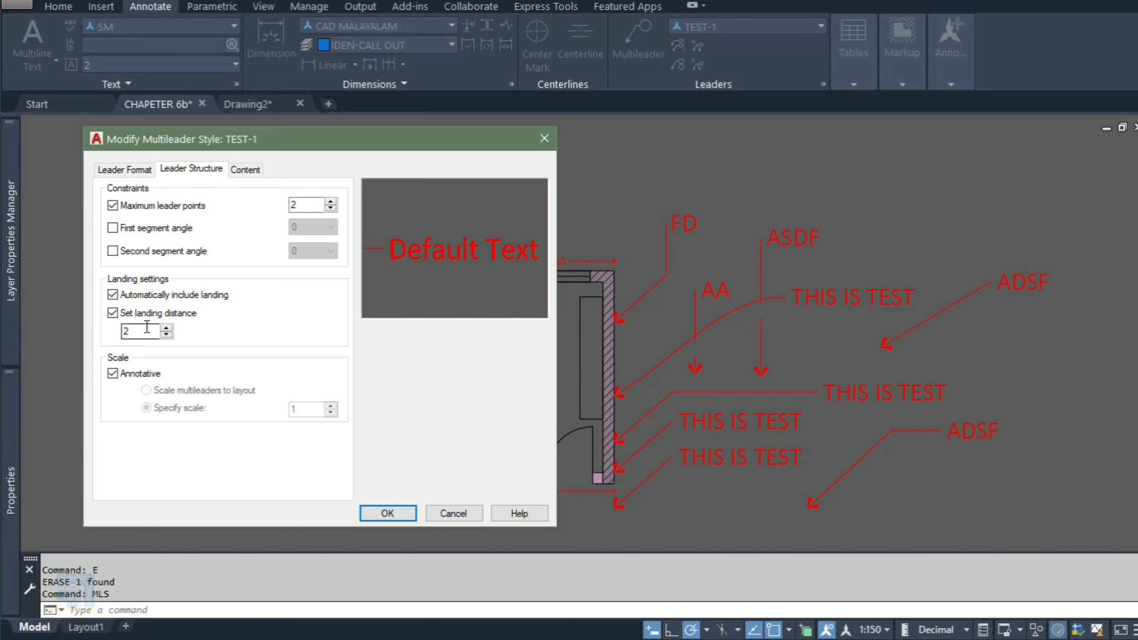
pyautogui.click(383, 513)
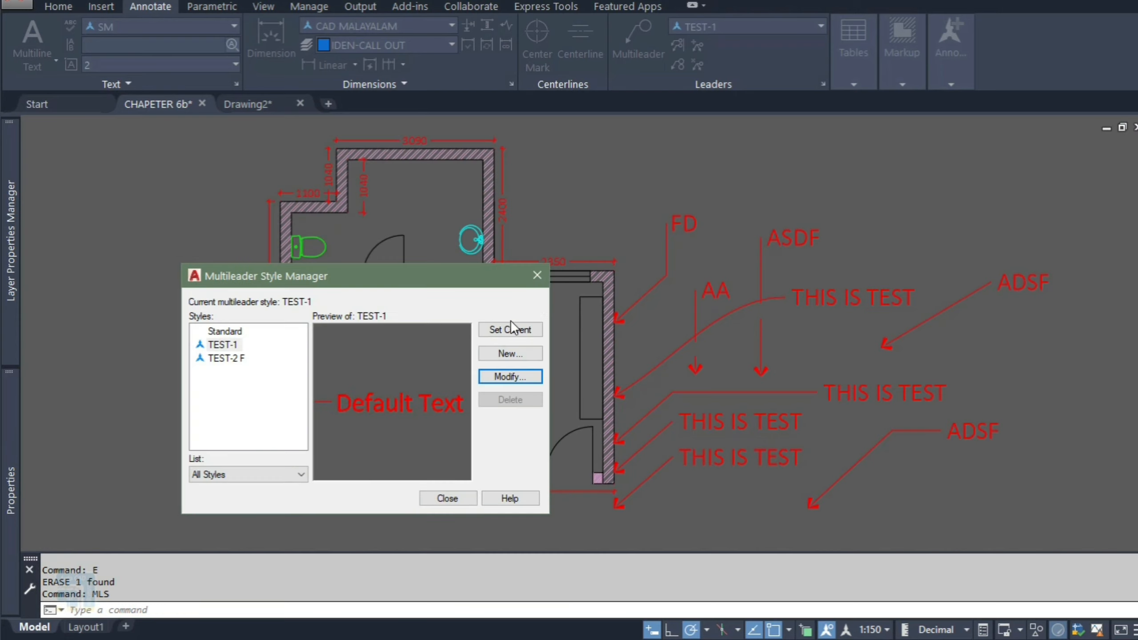
pyautogui.click(460, 498)
pyautogui.write('LE')
pyautogui.press('Return')
pyautogui.moveTo(790, 227); pyautogui.dragTo(575, 287, button='middle')
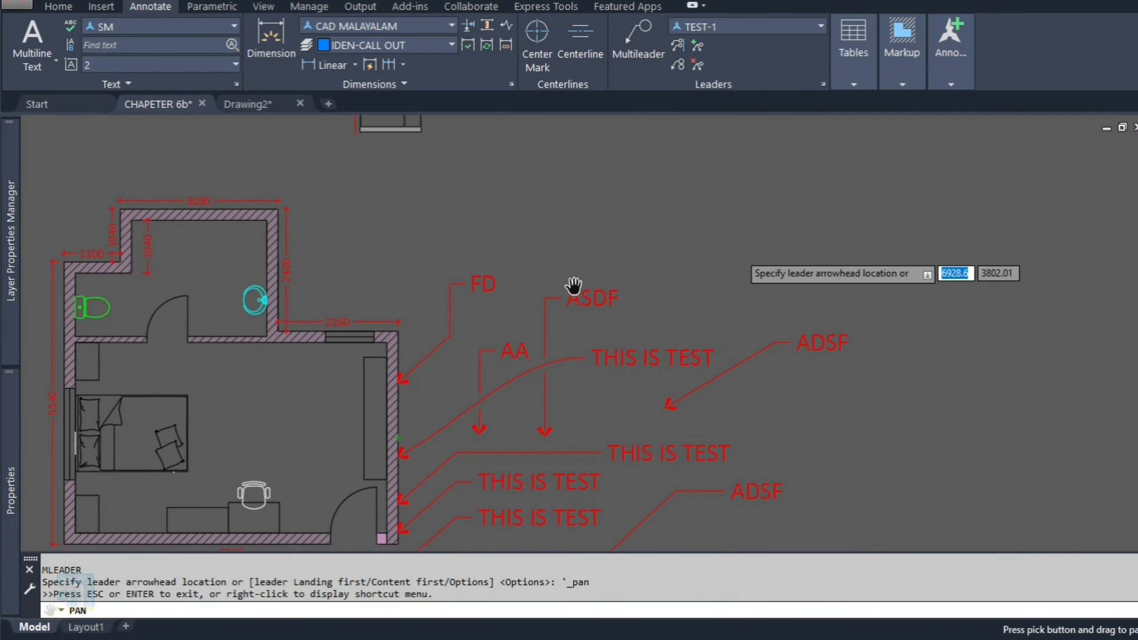
pyautogui.click(684, 258)
pyautogui.click(739, 167)
pyautogui.write('ADFS')
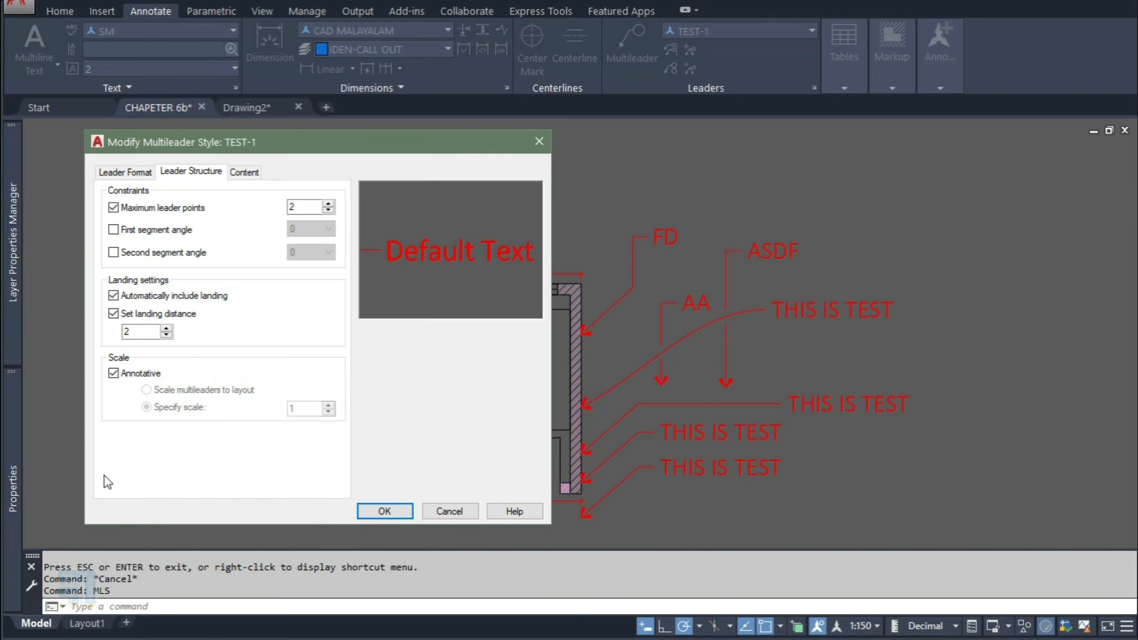
# Step: Create a multileader with the LE alias to the right of the drawing, with the text ASDF
pyautogui.click(406, 512)
pyautogui.click(532, 276)
pyautogui.click(864, 626)
pyautogui.write('LE')
pyautogui.press('space')
pyautogui.click(904, 359)
pyautogui.click(967, 307)
pyautogui.write('ASDF')
pyautogui.click(963, 397)
# Step: Set the annotation scale to 1:100
pyautogui.click(860, 626)
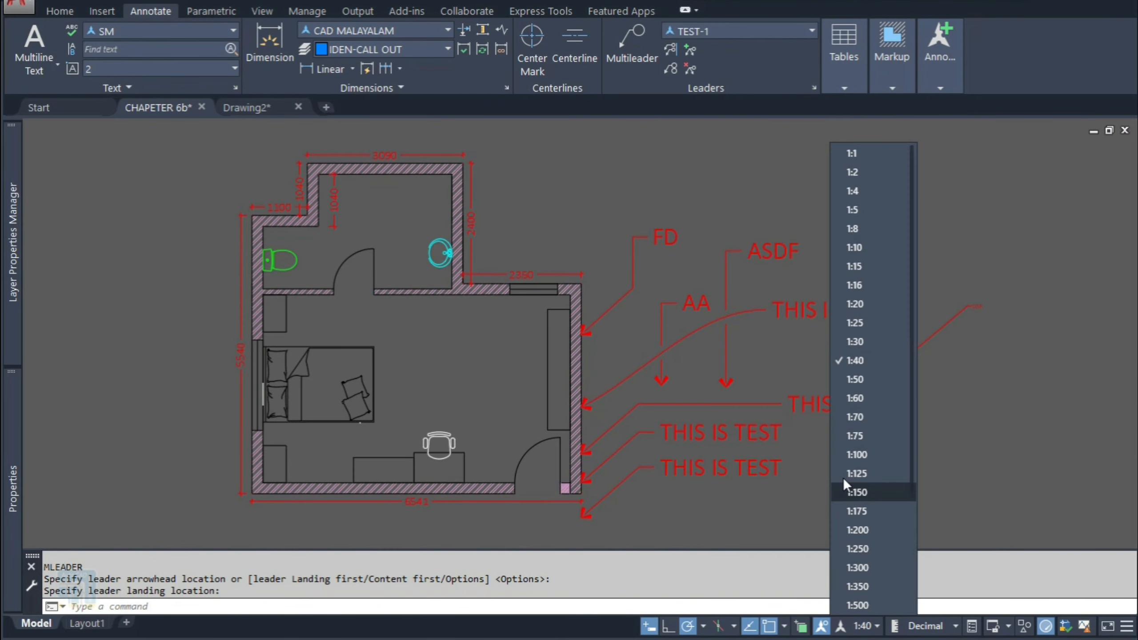
pyautogui.click(865, 459)
pyautogui.press('space')
pyautogui.press('Escape')
pyautogui.write('LE')
pyautogui.press('space')
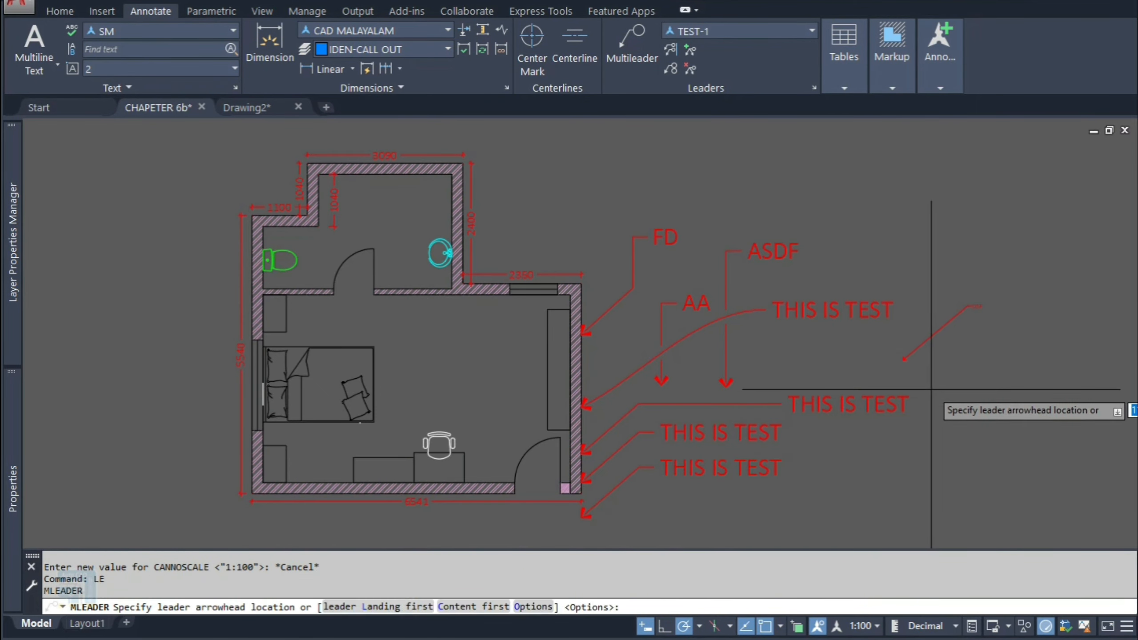
pyautogui.click(933, 389)
pyautogui.press('Escape')
# Step: Create a multileader at the upper right with the text ASDF at the 1:100 annotation scale
pyautogui.press('space')
pyautogui.click(914, 243)
pyautogui.click(944, 204)
pyautogui.write('ASDF')
pyautogui.click(973, 344)
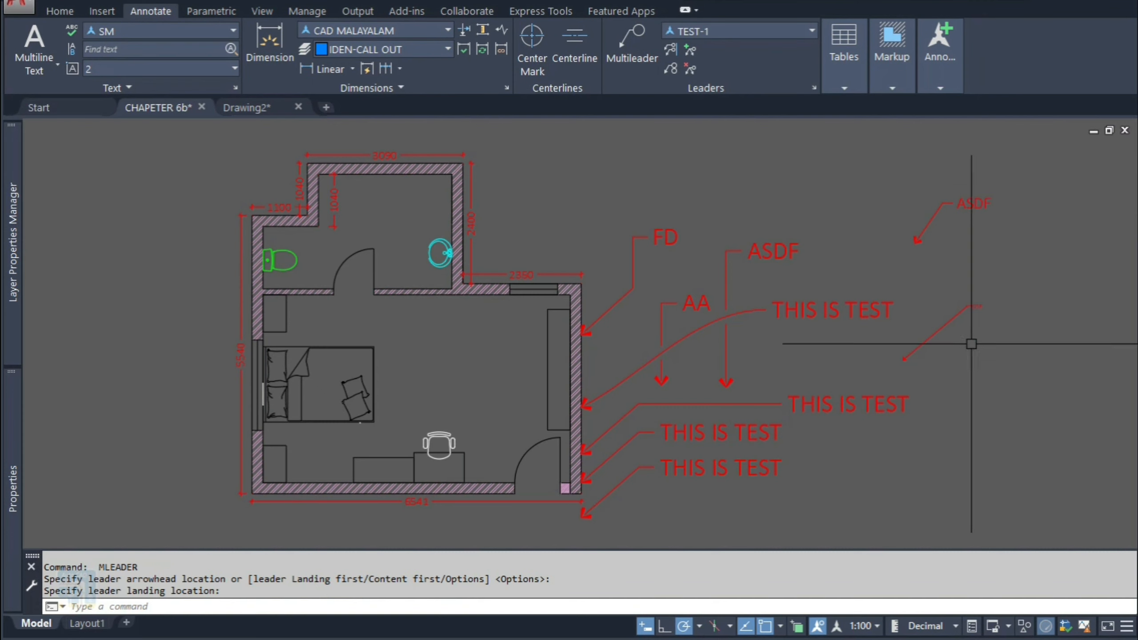
# Step: Set the annotation scale to 1:300 and create a multileader beside the ASDF leaders with the text AFD
pyautogui.click(861, 626)
pyautogui.click(877, 570)
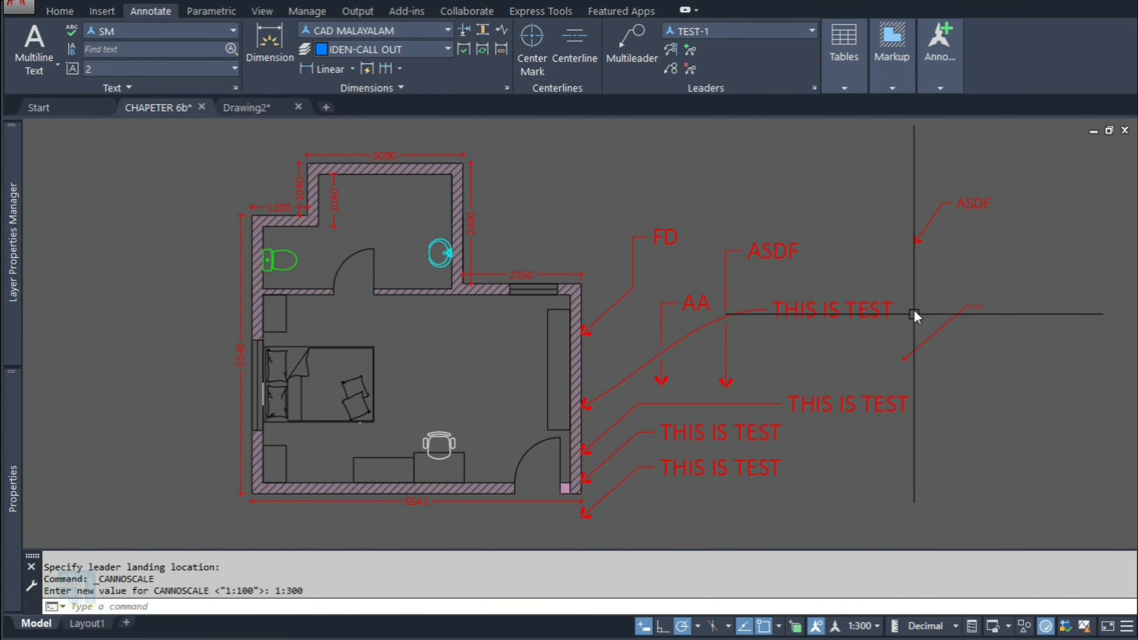
pyautogui.write('LE')
pyautogui.press('space')
pyautogui.click(923, 306)
pyautogui.click(982, 240)
pyautogui.write('AFD')
pyautogui.click(984, 354)
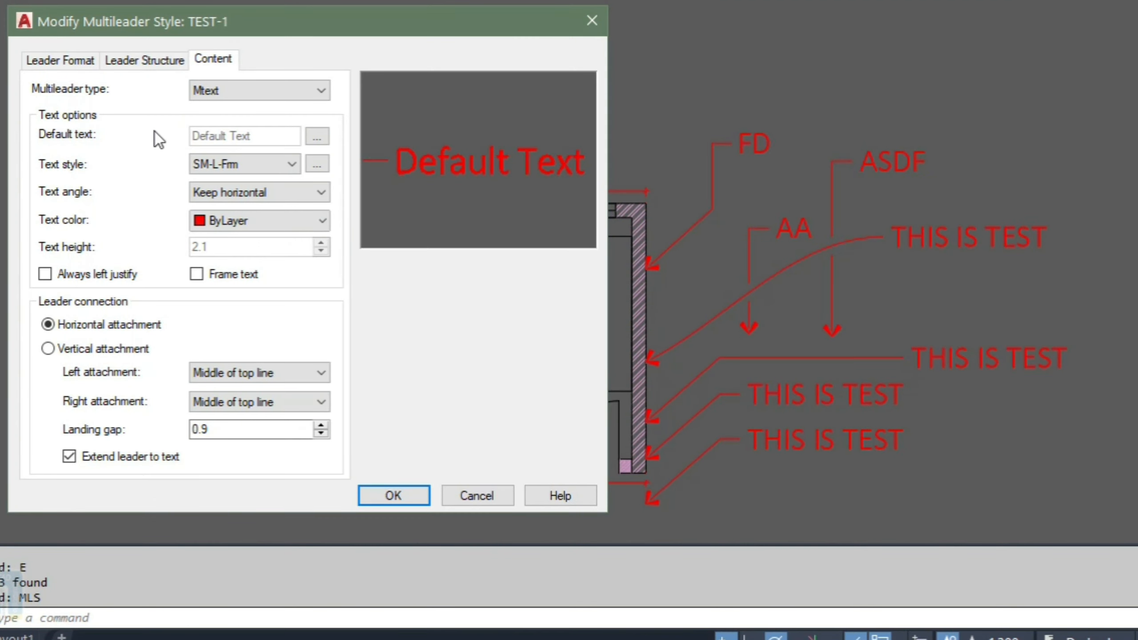
# Step: Change the TEST-1 style's content type to Block and pick Box as the source block after trying other shapes
pyautogui.click(194, 92)
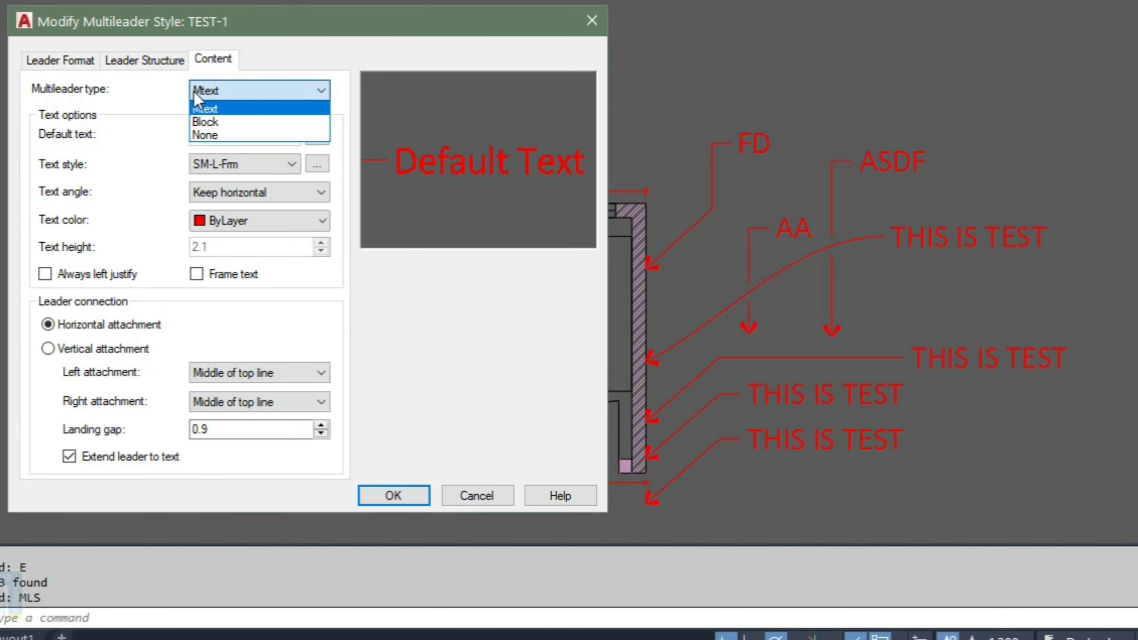
pyautogui.click(220, 123)
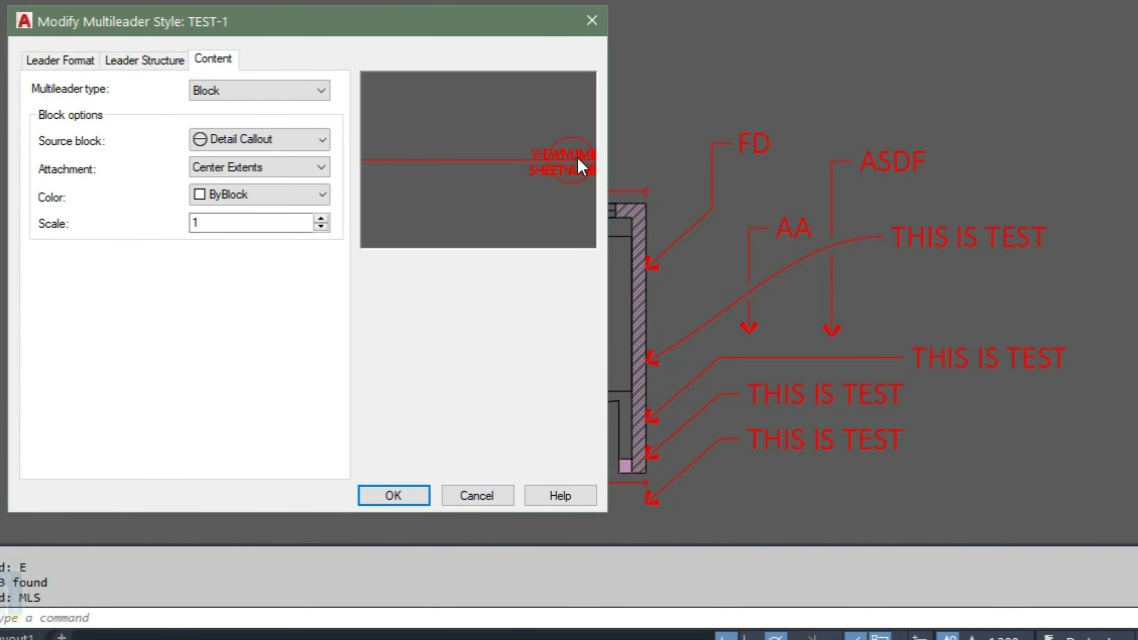
pyautogui.click(293, 142)
pyautogui.click(249, 177)
pyautogui.click(237, 140)
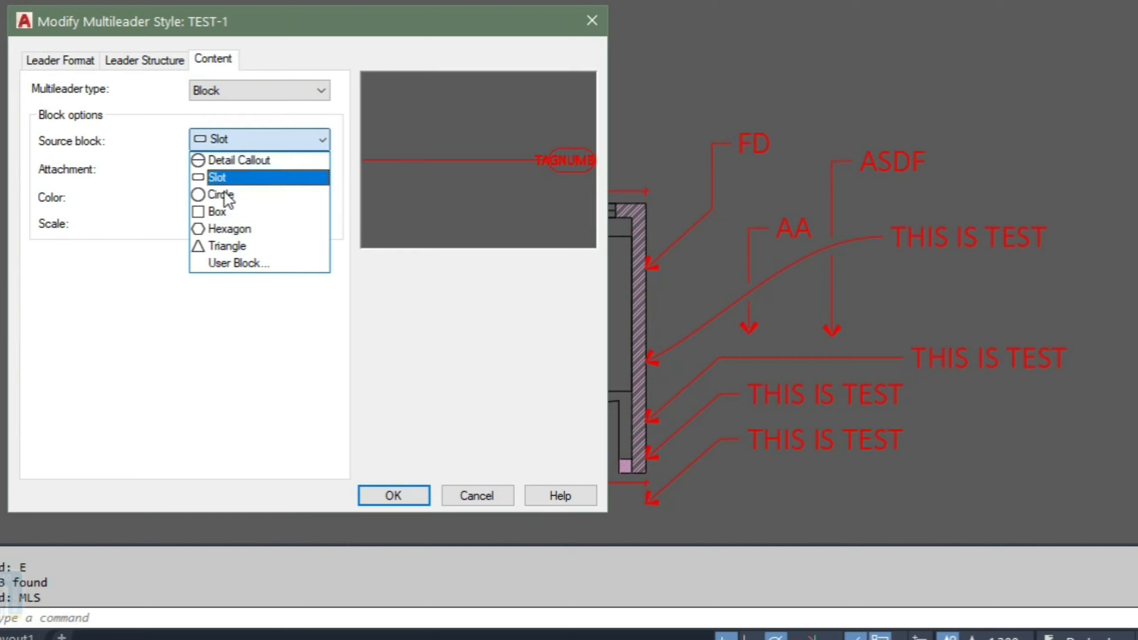
pyautogui.click(225, 195)
pyautogui.click(271, 148)
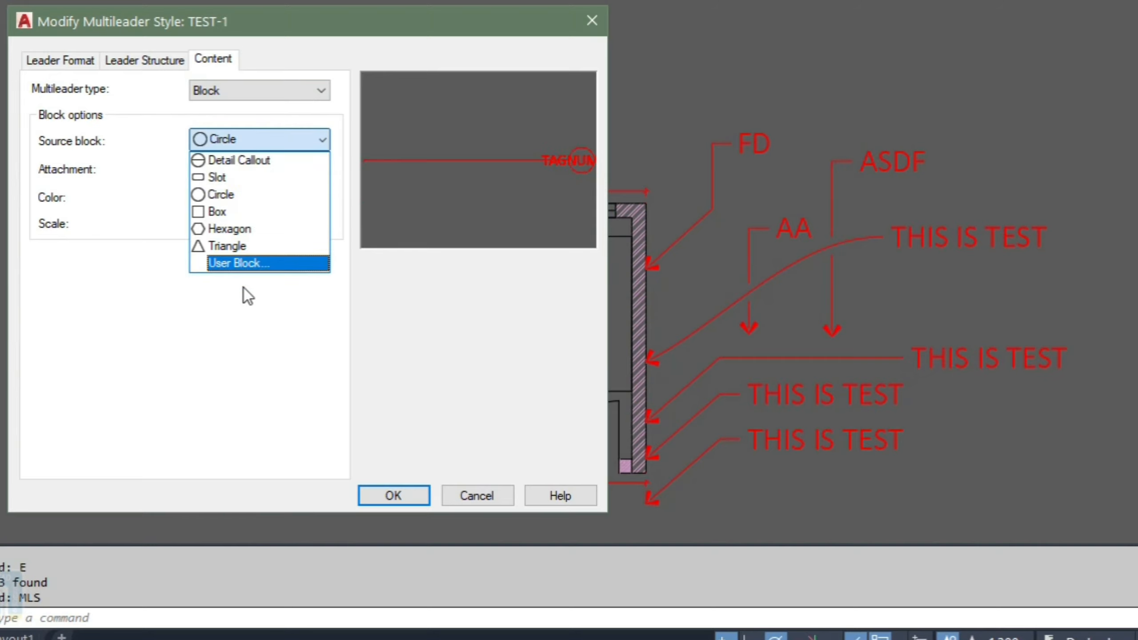
pyautogui.click(244, 288)
pyautogui.click(276, 140)
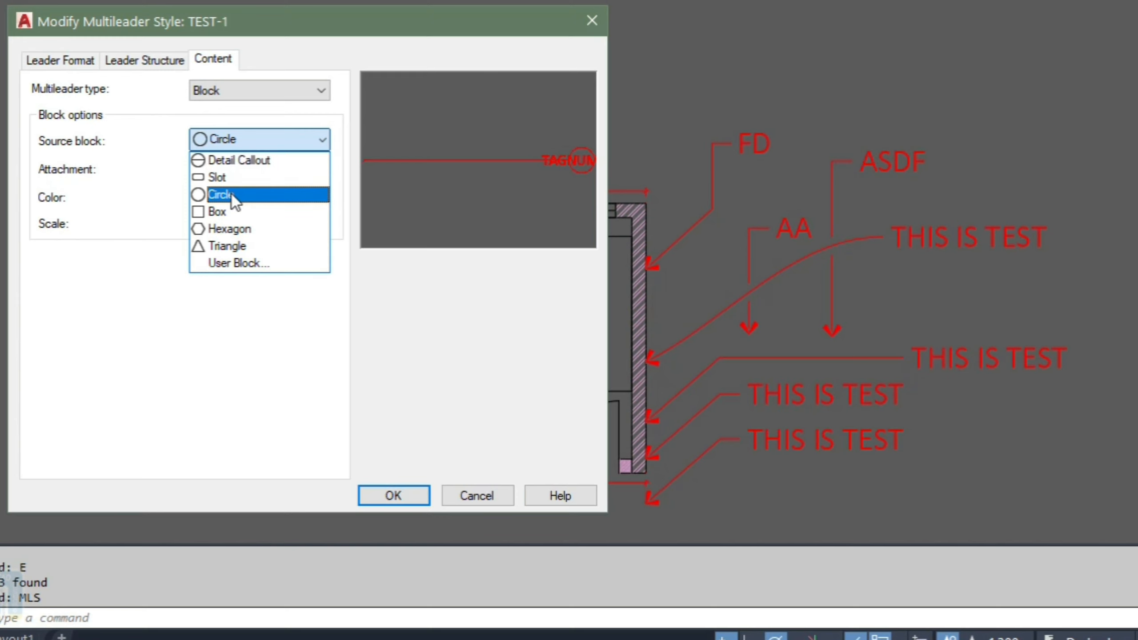
pyautogui.click(217, 212)
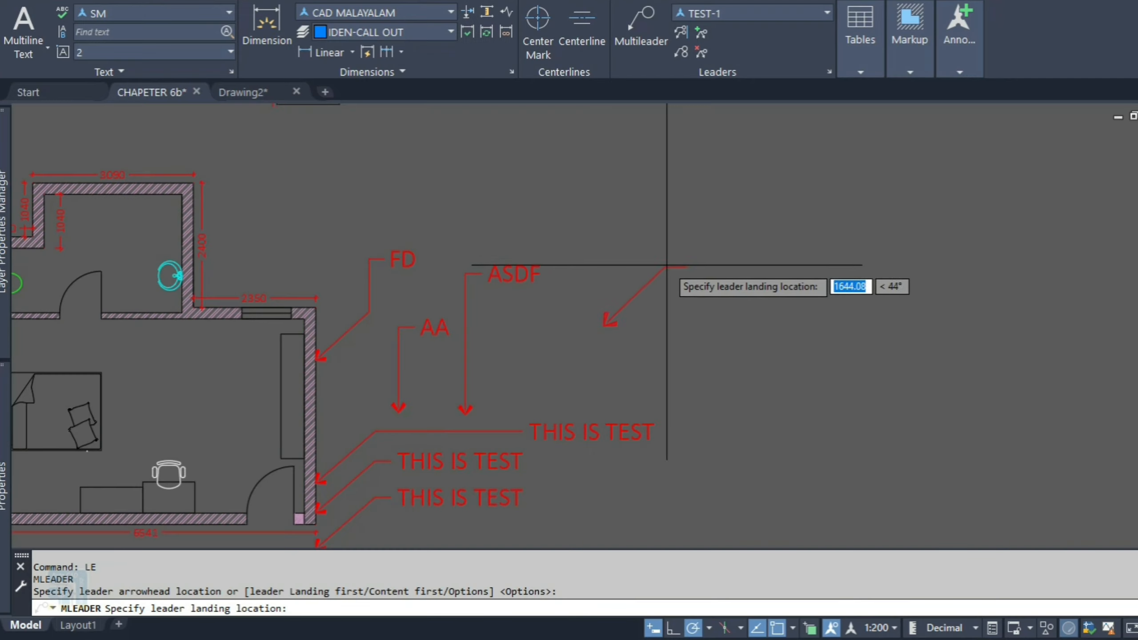
# Step: Place a box-tag multileader with tag number 01 beside the drawing
pyautogui.click(670, 269)
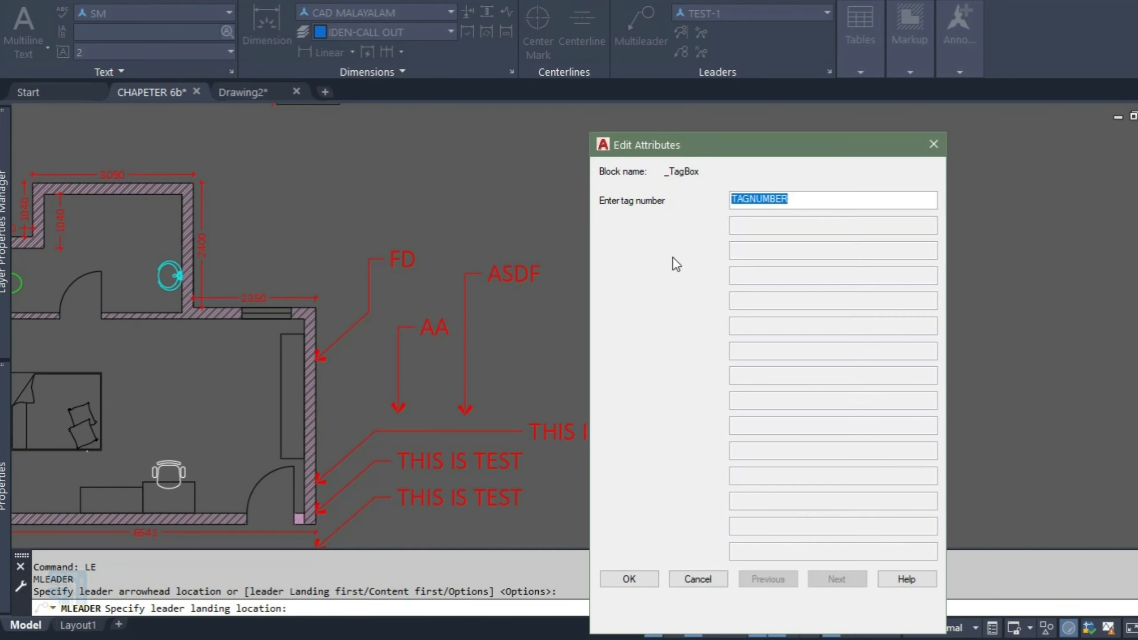
pyautogui.write('01')
pyautogui.click(629, 579)
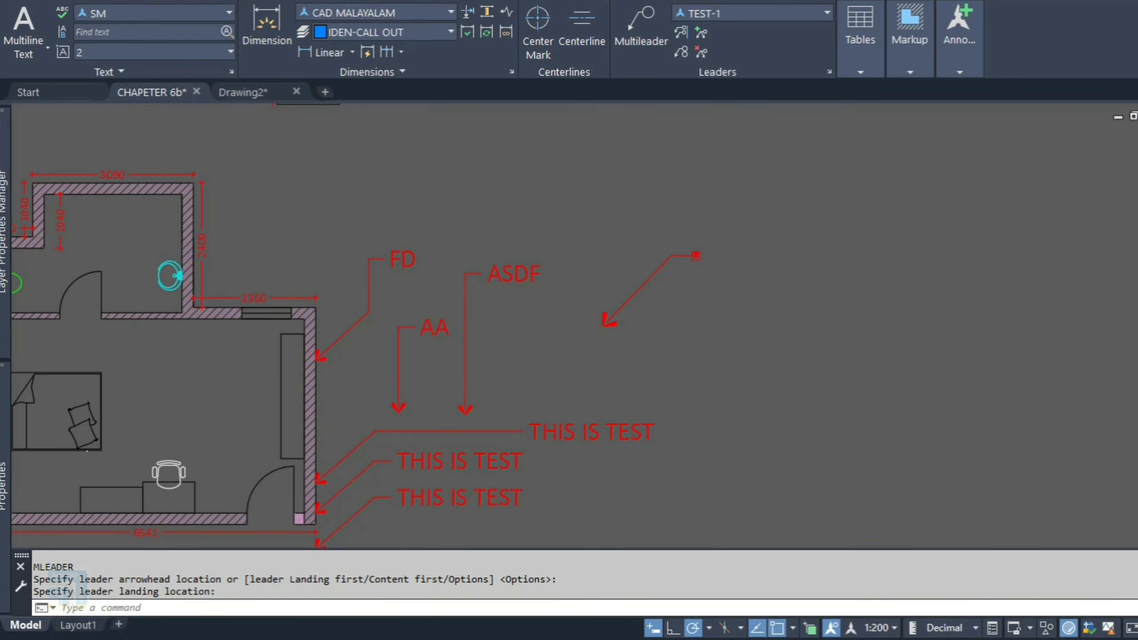
# Step: Set the TEST-1 style's block scale to 8 and close the style manager
pyautogui.write('MLS')
pyautogui.press('Return')
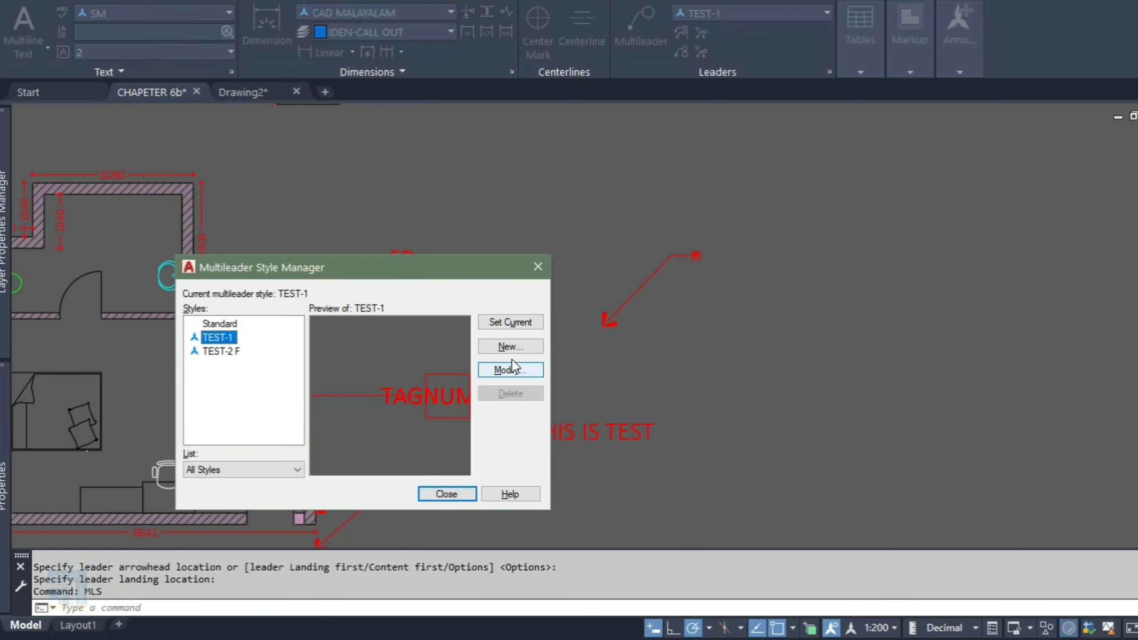
pyautogui.click(510, 370)
pyautogui.moveTo(268, 294); pyautogui.dragTo(224, 300)
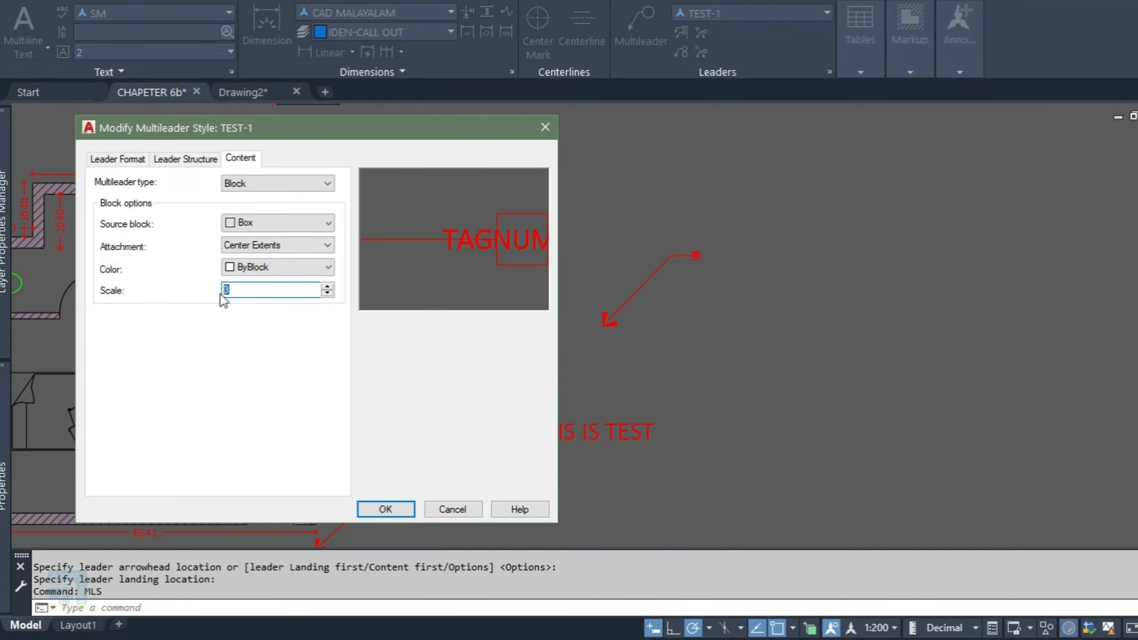
pyautogui.write('8')
pyautogui.click(386, 510)
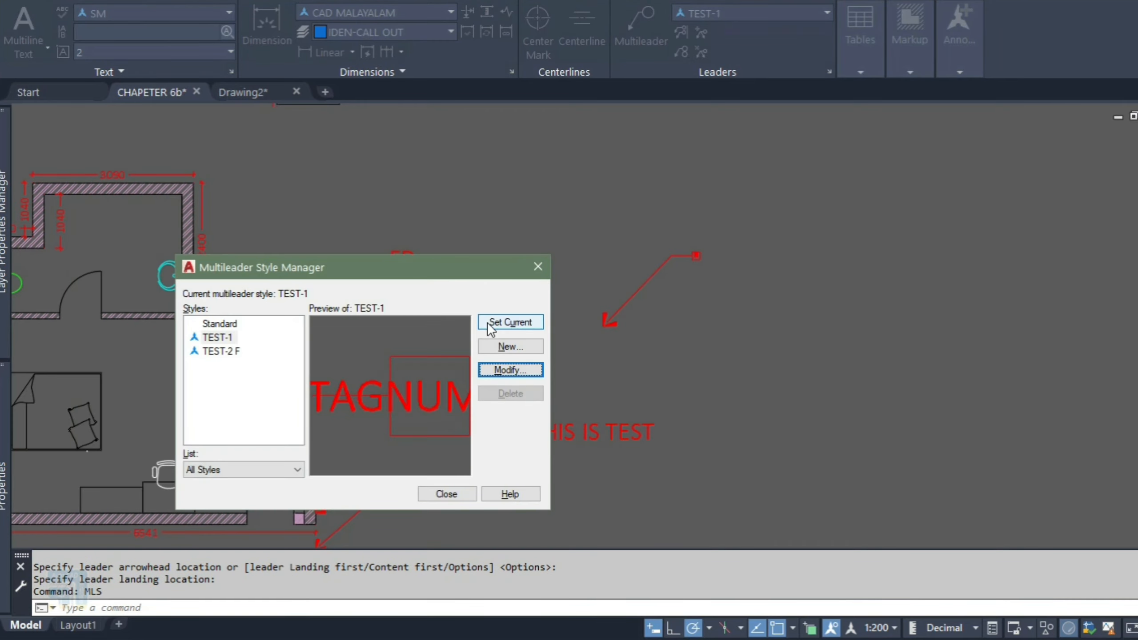
pyautogui.click(448, 501)
# Step: Erase the 01 box-tag multileader
pyautogui.click(714, 362)
pyautogui.click(611, 283)
pyautogui.write('E')
pyautogui.press('Return')
pyautogui.write('ML')
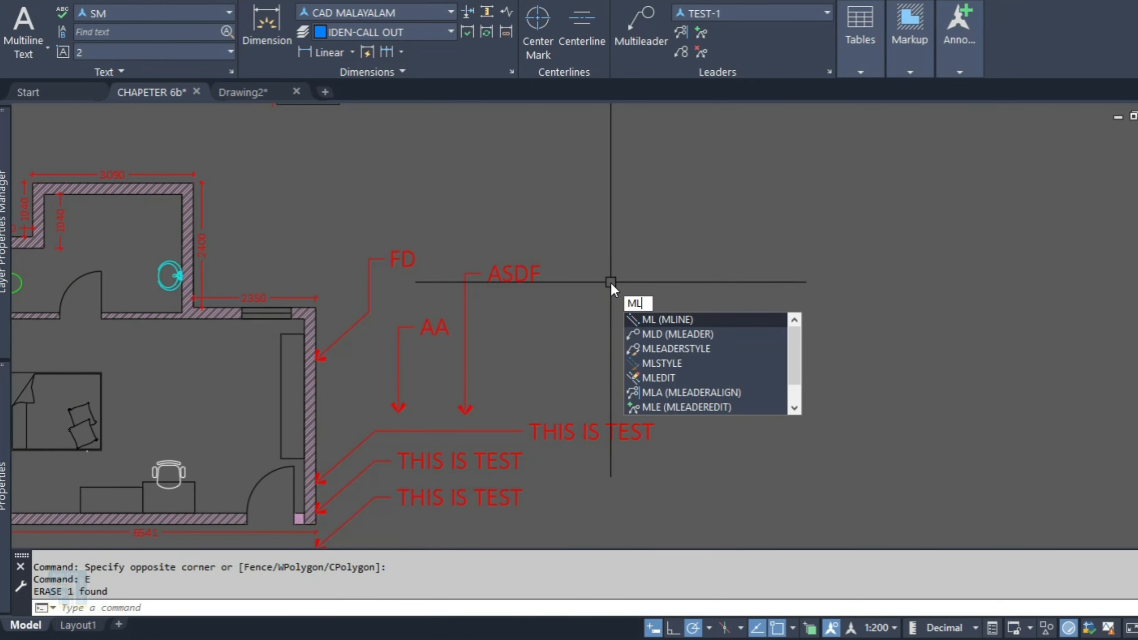
pyautogui.press('Return')
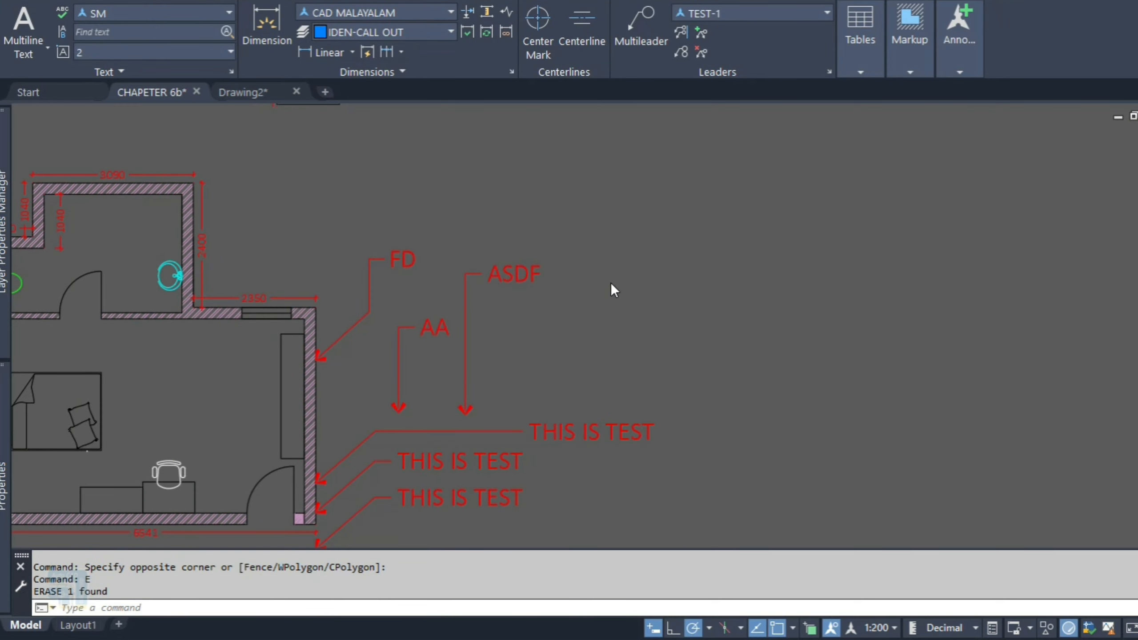
pyautogui.write('LE')
pyautogui.press('Return')
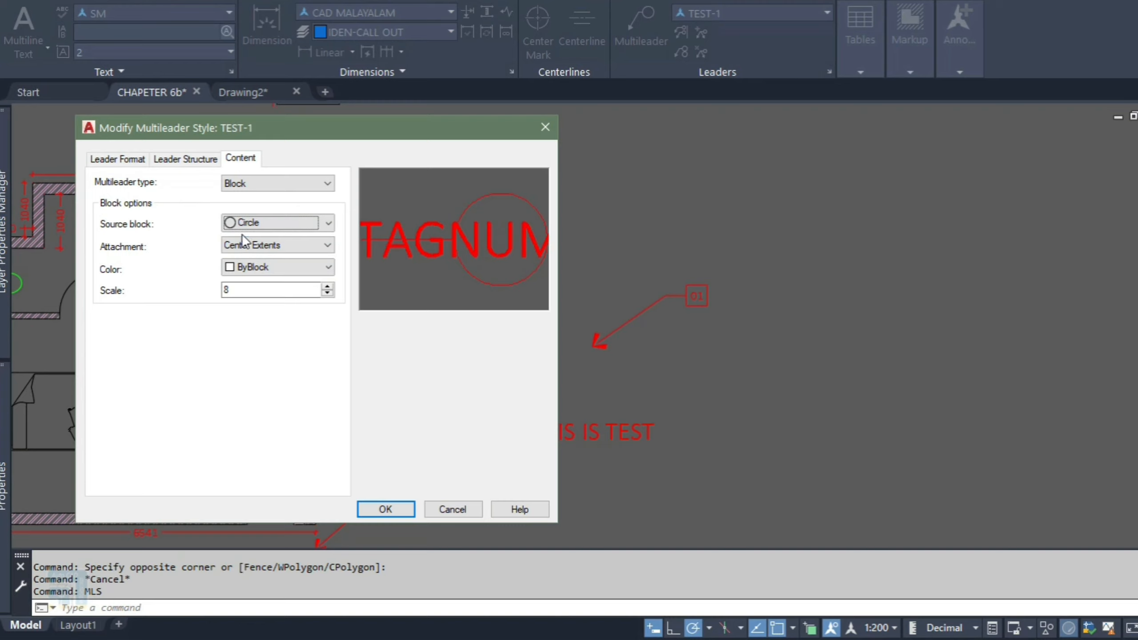
# Step: Browse the drawing blocks for a user block, cancel, and save TEST-1 with the Circle source block
pyautogui.click(244, 227)
pyautogui.click(254, 324)
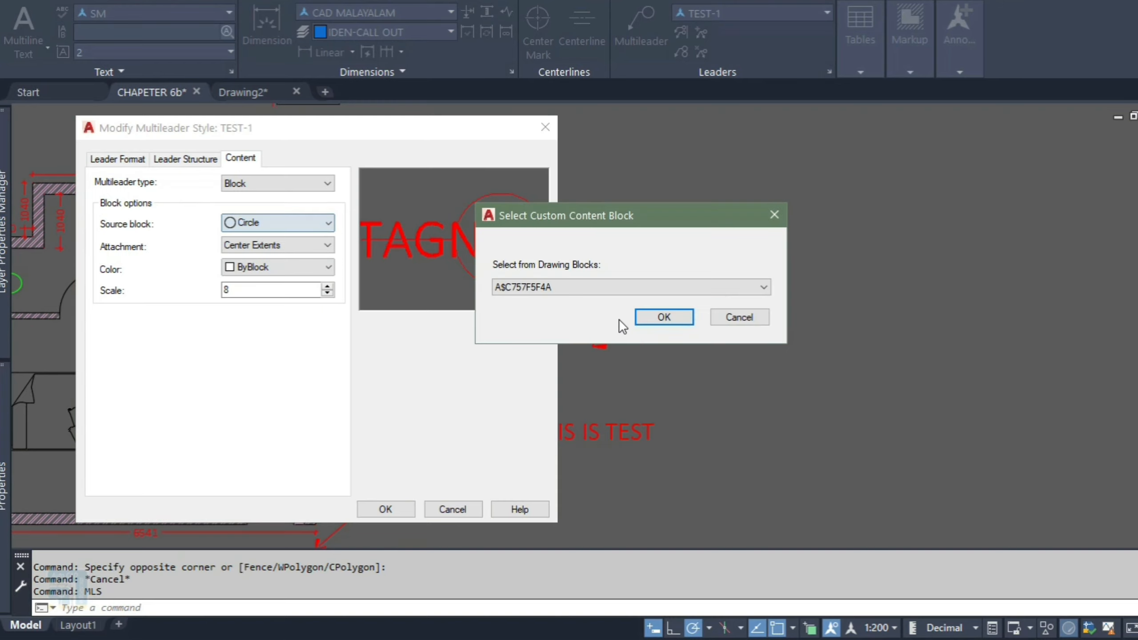
pyautogui.click(631, 289)
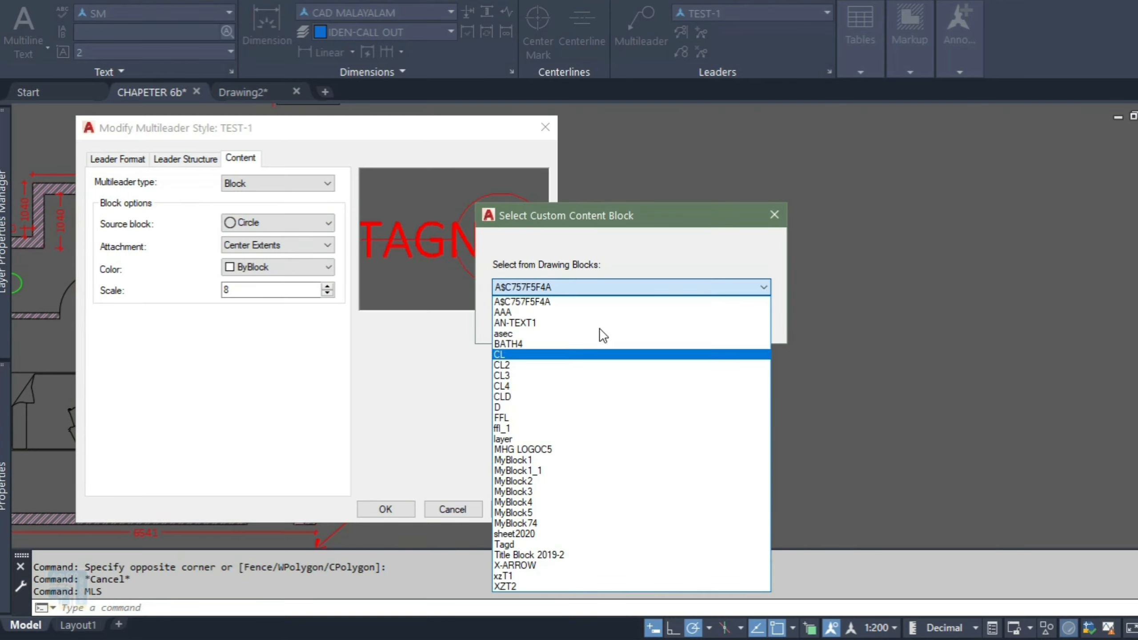
pyautogui.press('Escape')
pyautogui.press('Escape')
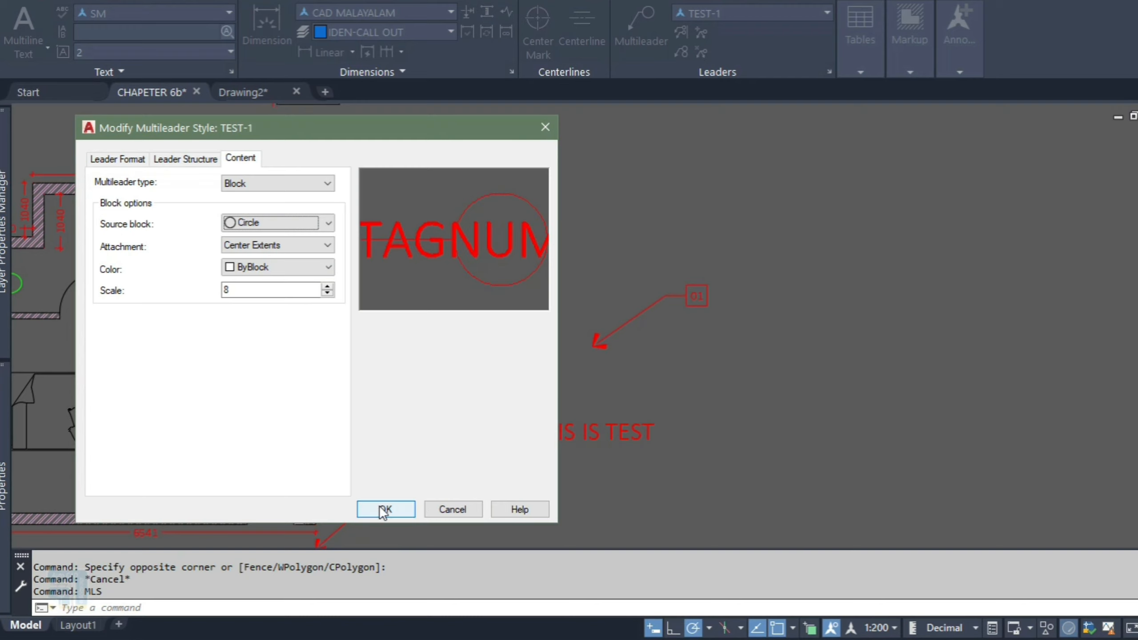
pyautogui.click(383, 510)
pyautogui.click(488, 322)
pyautogui.click(445, 495)
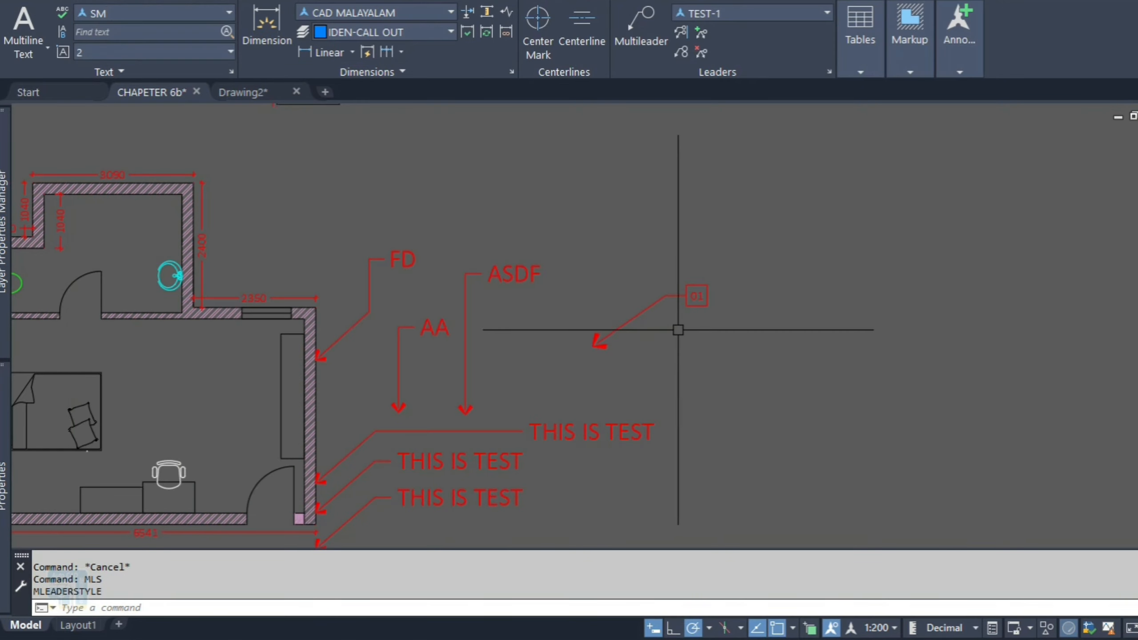
# Step: Create two circle-tag multileaders with tag numbers 02 and 03 to the right of the drawing
pyautogui.write('LE')
pyautogui.press('Return')
pyautogui.click(627, 366)
pyautogui.click(677, 333)
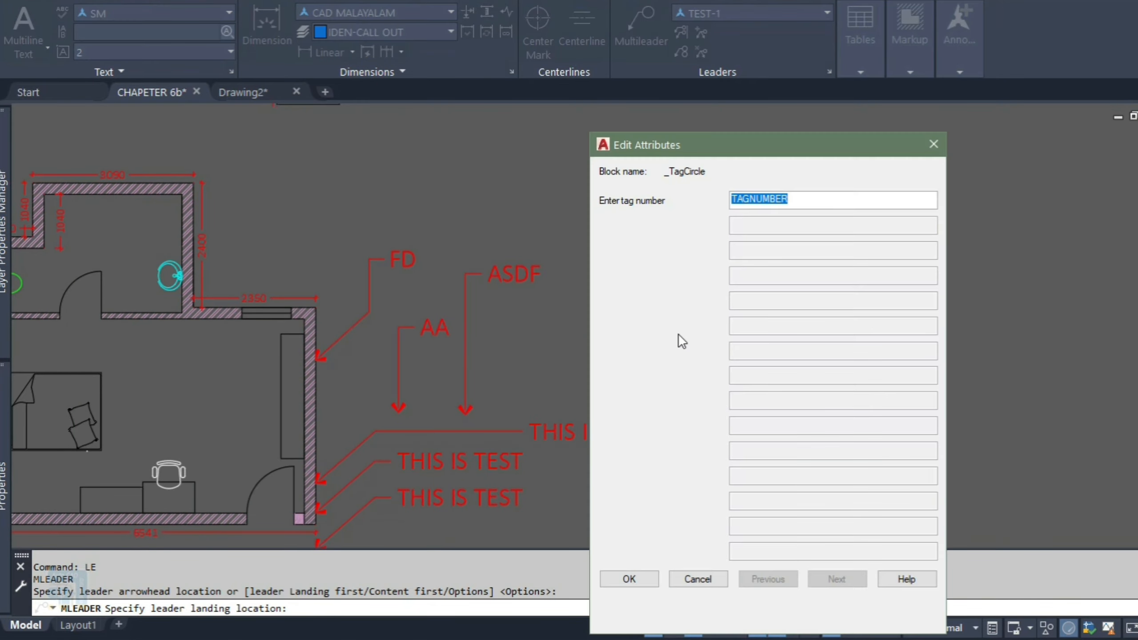
pyautogui.write('02')
pyautogui.click(621, 580)
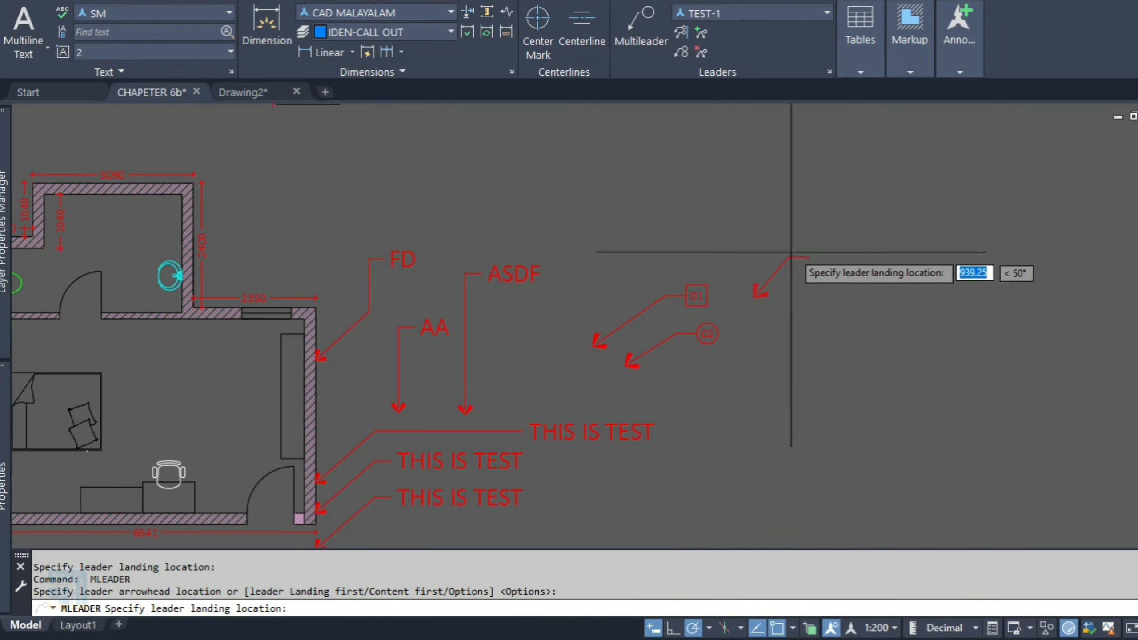
pyautogui.click(735, 251)
pyautogui.write('03')
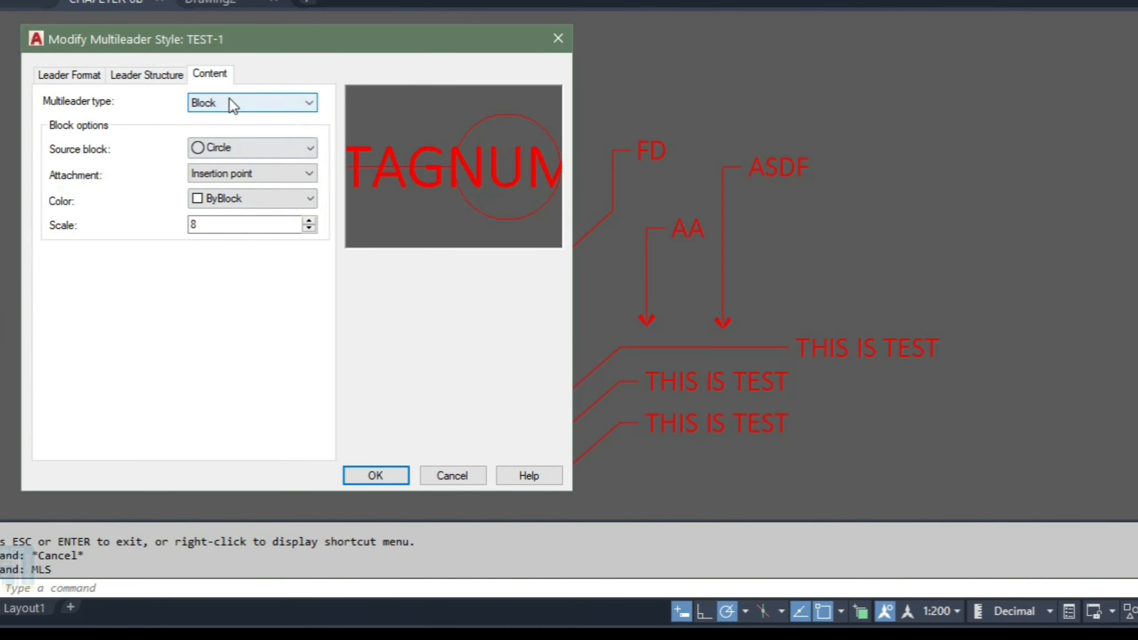
# Step: Switch the TEST-1 content type back to Mtext with default text \\\ and close the style manager
pyautogui.click(231, 102)
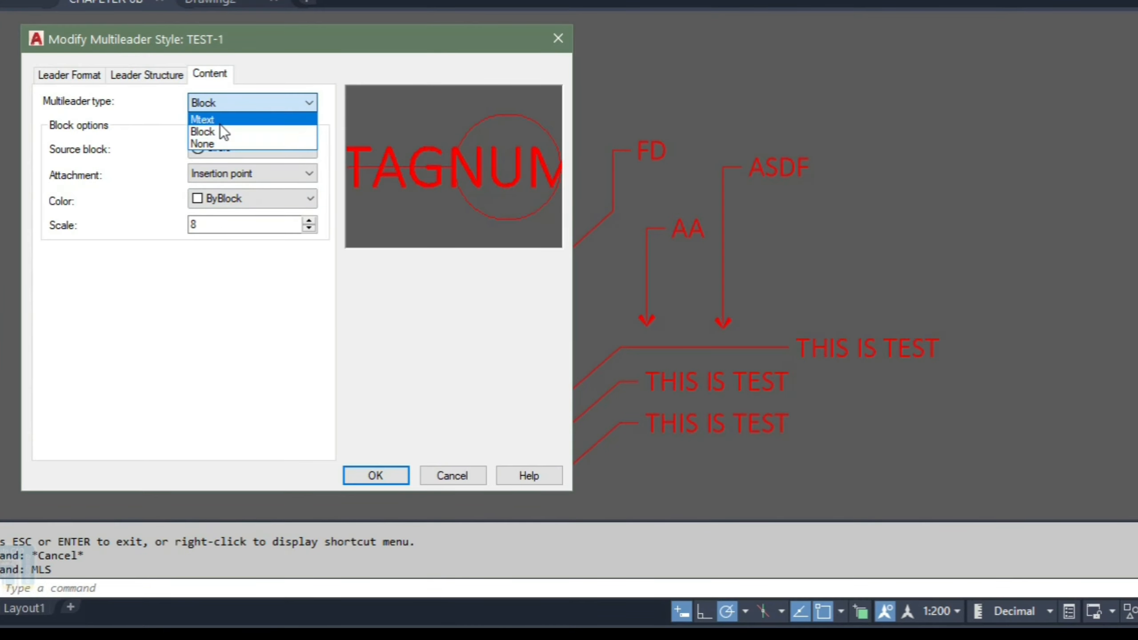
pyautogui.click(220, 124)
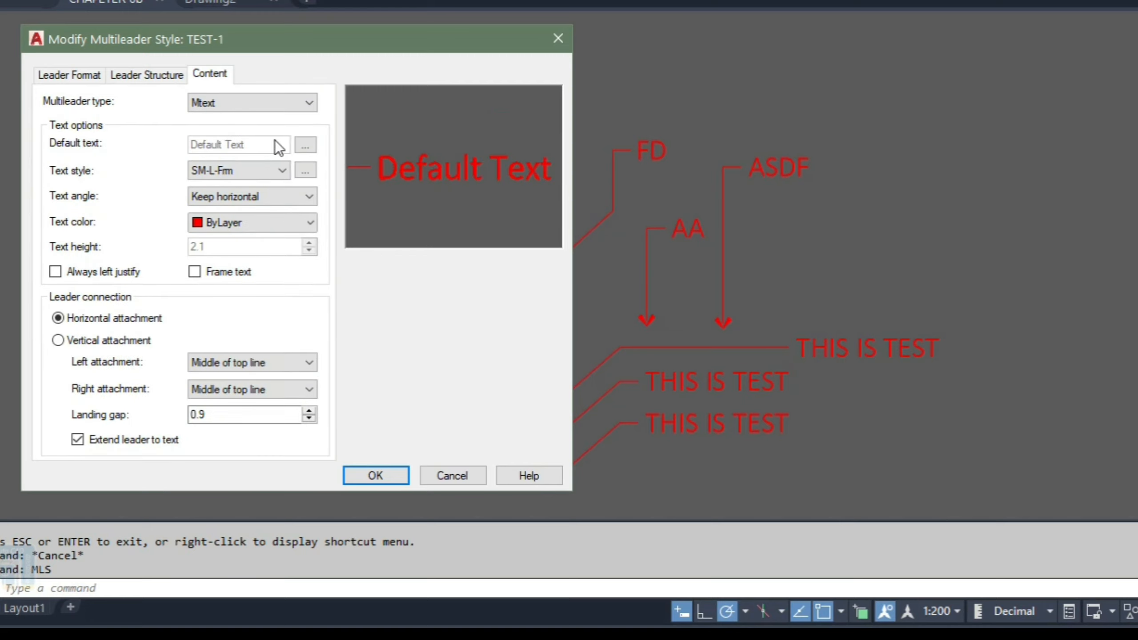
pyautogui.click(312, 144)
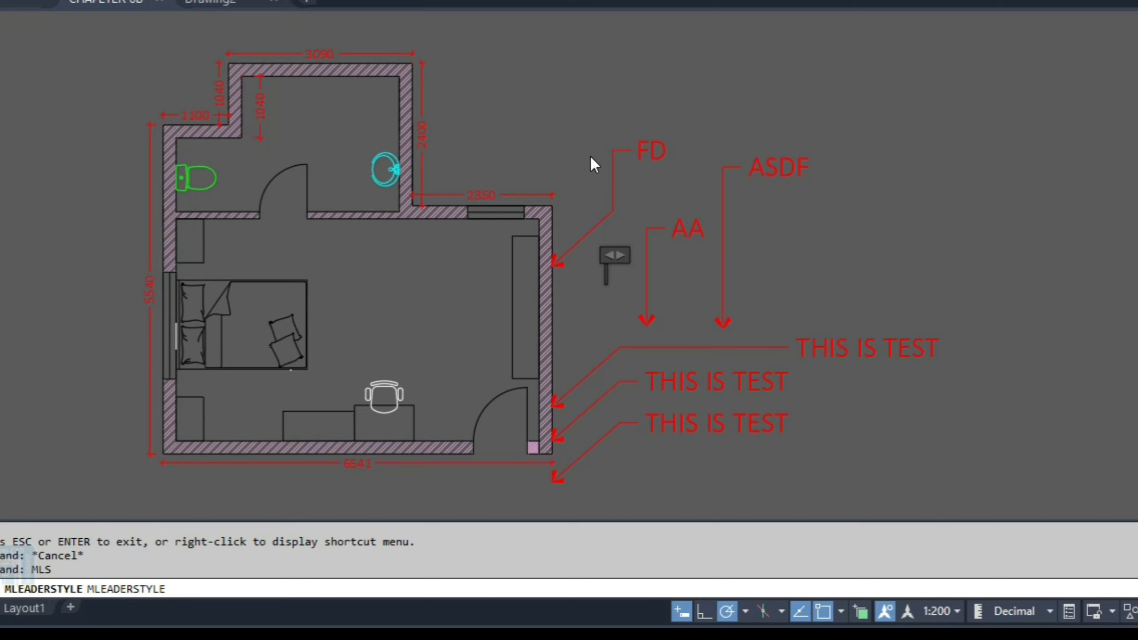
pyautogui.write('\\\\\\')
pyautogui.click(581, 189)
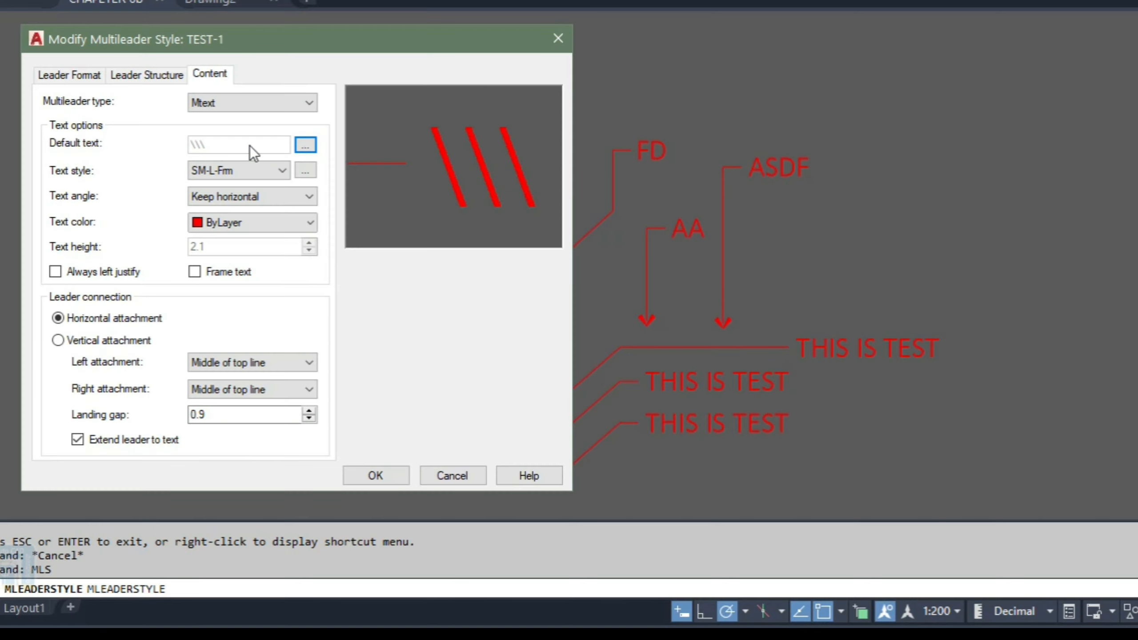
pyautogui.click(376, 475)
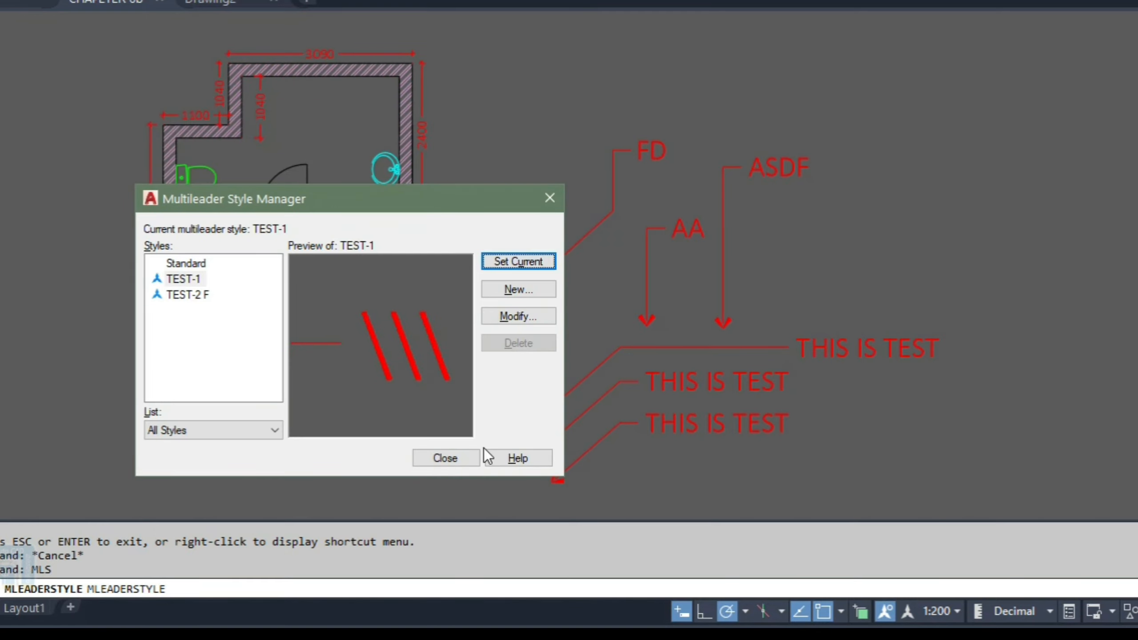
pyautogui.click(470, 457)
# Step: Create a multileader overwriting the default text with ADS, then erase it
pyautogui.write('LE')
pyautogui.press('Return')
pyautogui.click(786, 260)
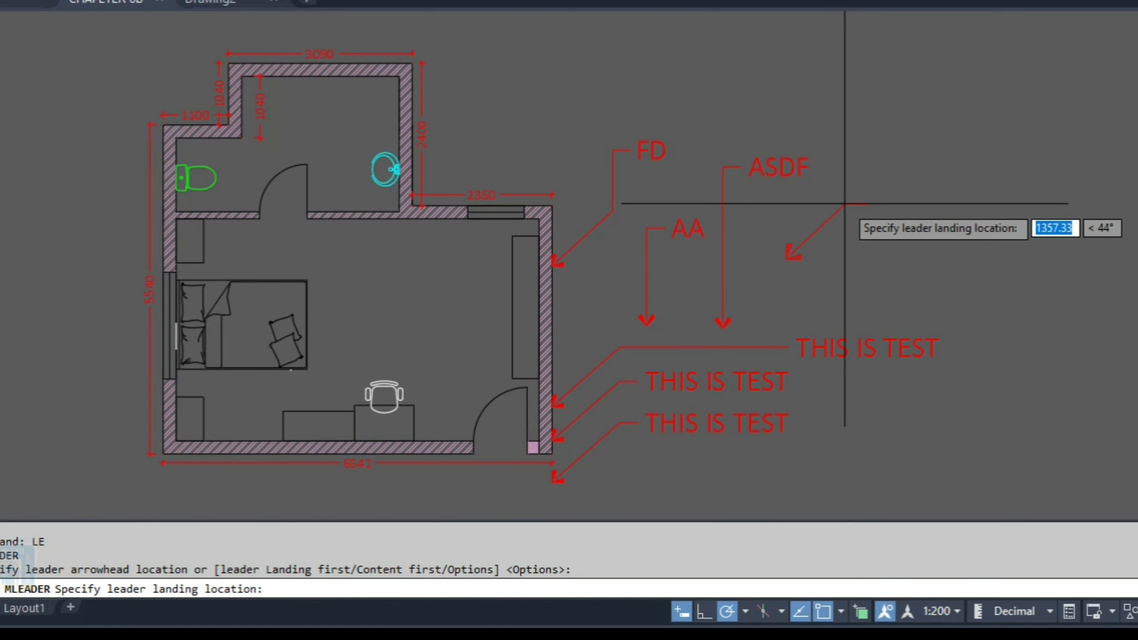
pyautogui.click(845, 205)
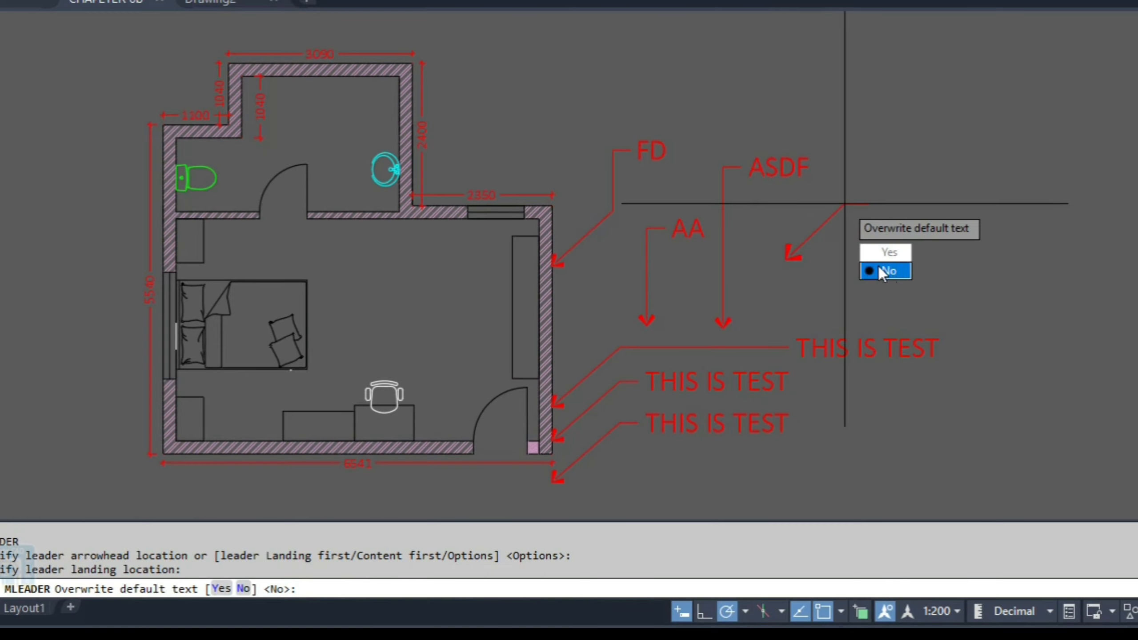
pyautogui.click(882, 259)
pyautogui.write('ADS')
pyautogui.click(845, 269)
pyautogui.click(816, 232)
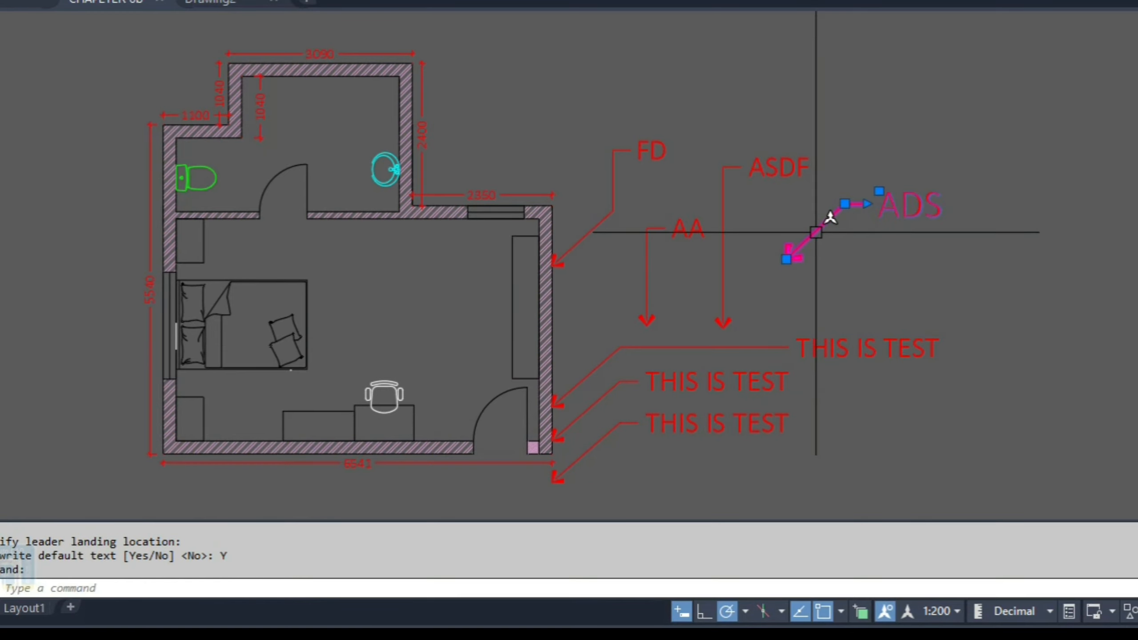
pyautogui.write('E')
pyautogui.press('Return')
# Step: Create a multileader at the upper right that keeps the default text
pyautogui.write('LE')
pyautogui.press('Return')
pyautogui.click(791, 251)
pyautogui.click(876, 196)
pyautogui.click(885, 260)
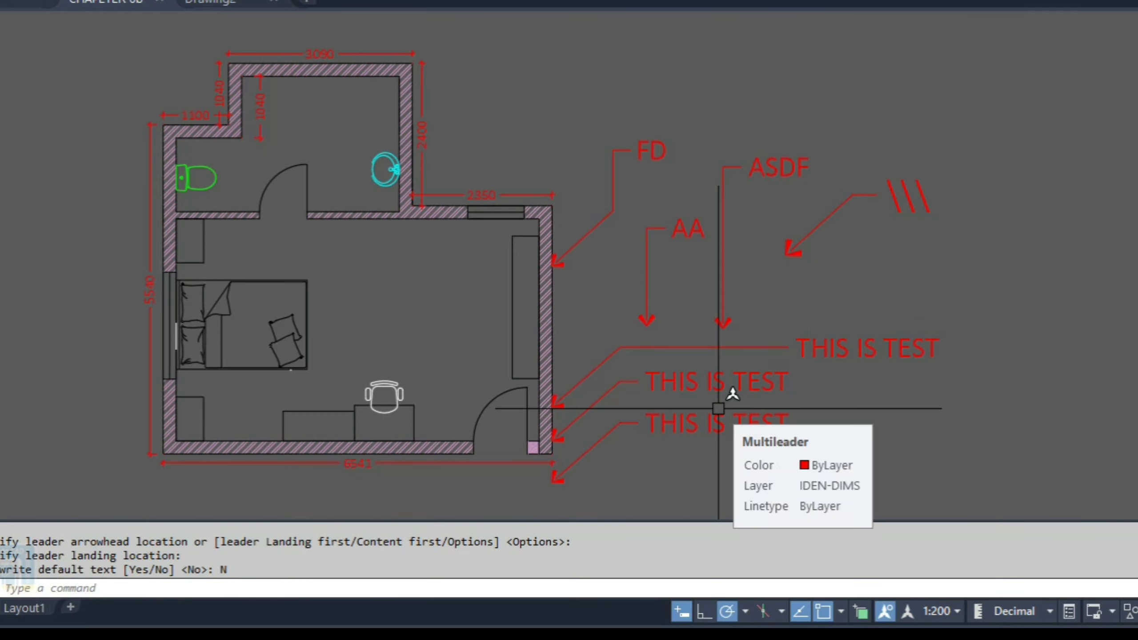
# Step: Reset the TEST-1 style's default text to Default Text
pyautogui.write('MLS')
pyautogui.press('Return')
pyautogui.click(515, 315)
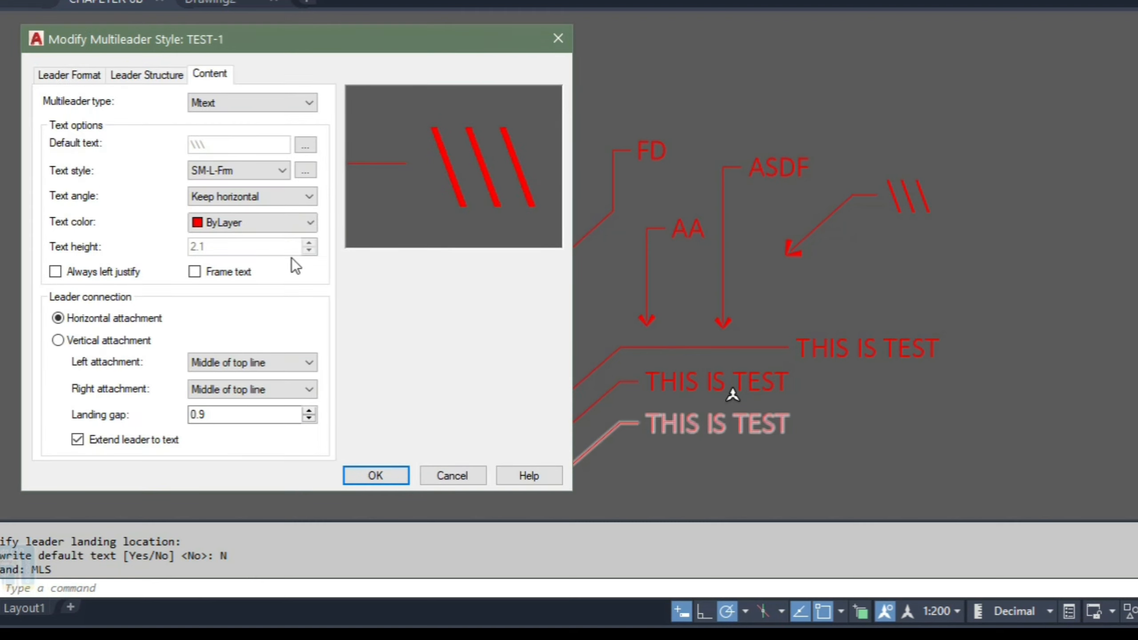
pyautogui.click(301, 151)
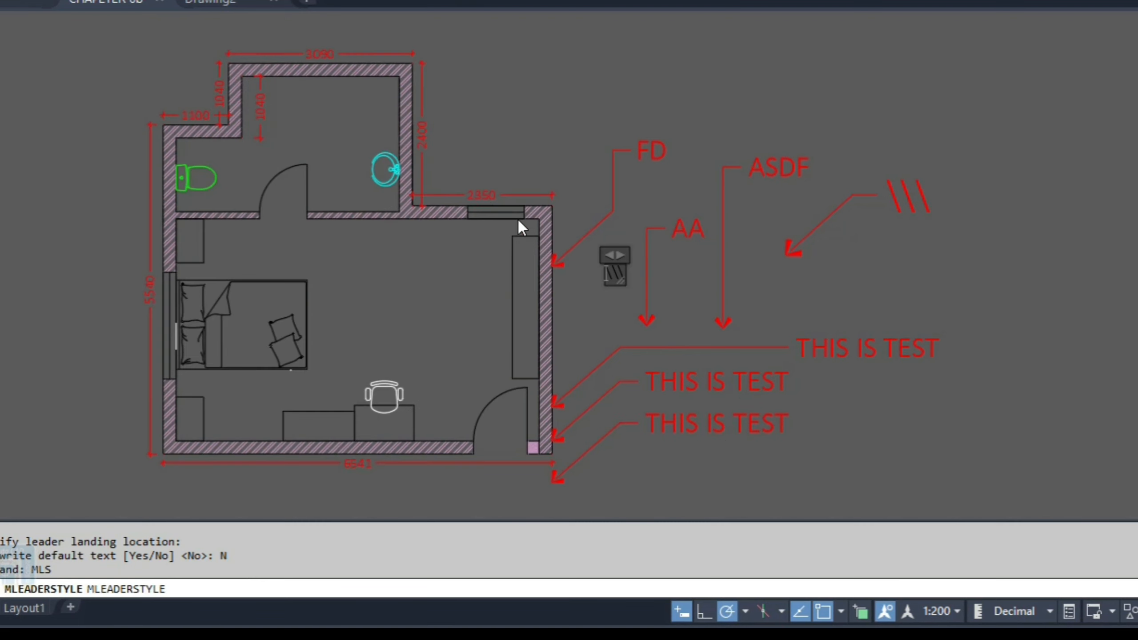
pyautogui.click(593, 261)
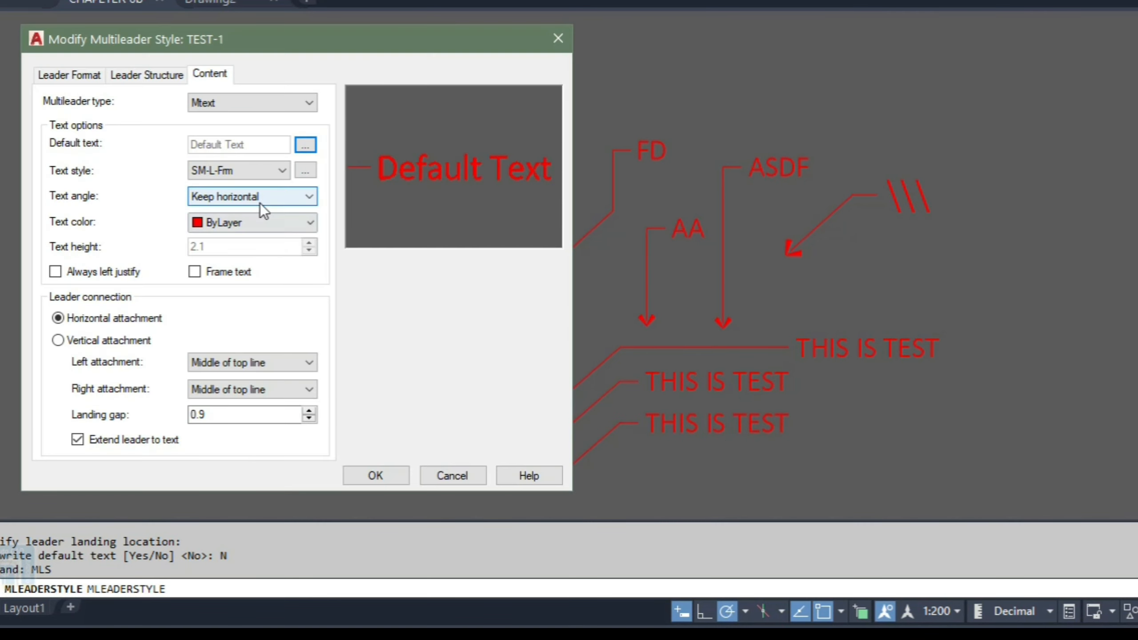
# Step: Examine the available text styles and the SM-L-Frm text style settings
pyautogui.click(243, 174)
pyautogui.click(305, 168)
pyautogui.click(287, 173)
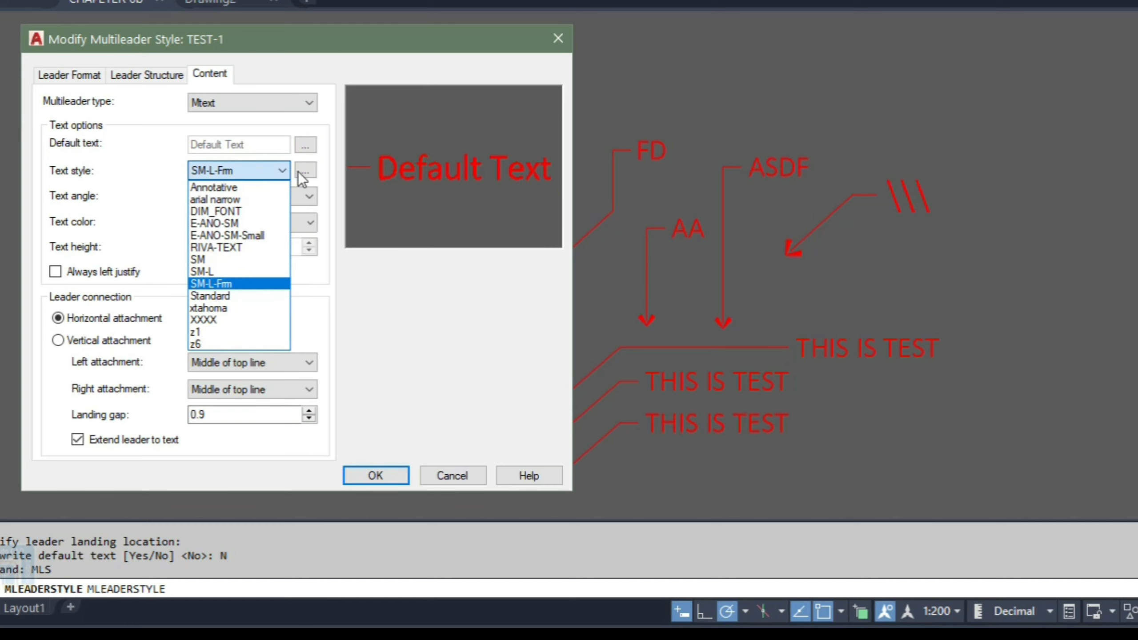
pyautogui.click(305, 175)
pyautogui.click(314, 174)
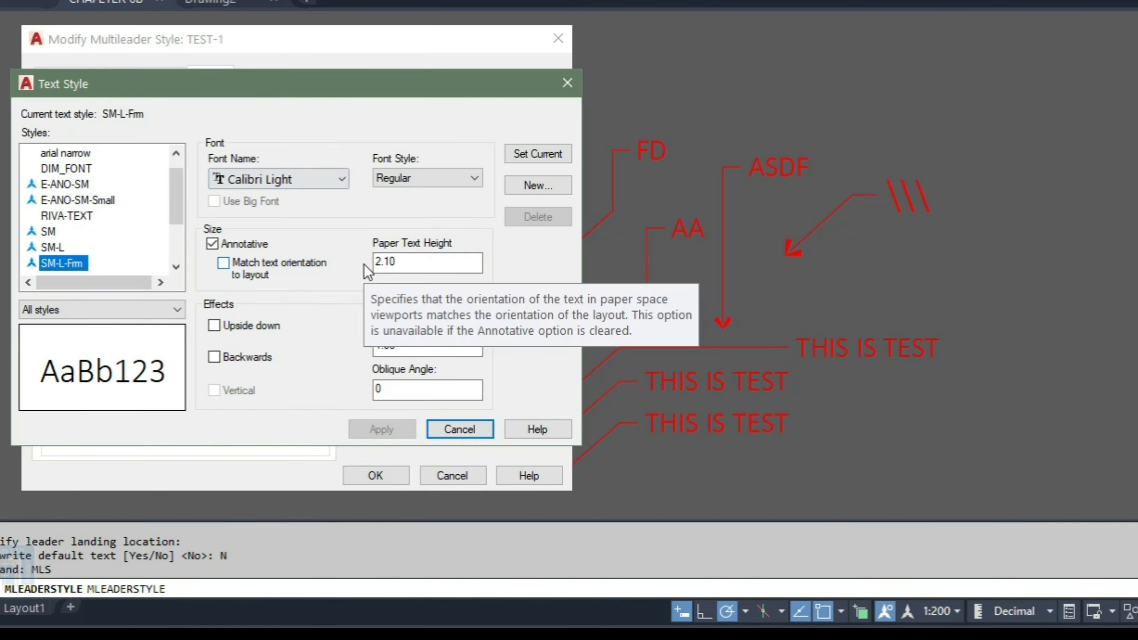
pyautogui.click(566, 84)
# Step: Try setting the text angle to Always right-reading, then switch it back to Keep horizontal
pyautogui.click(250, 197)
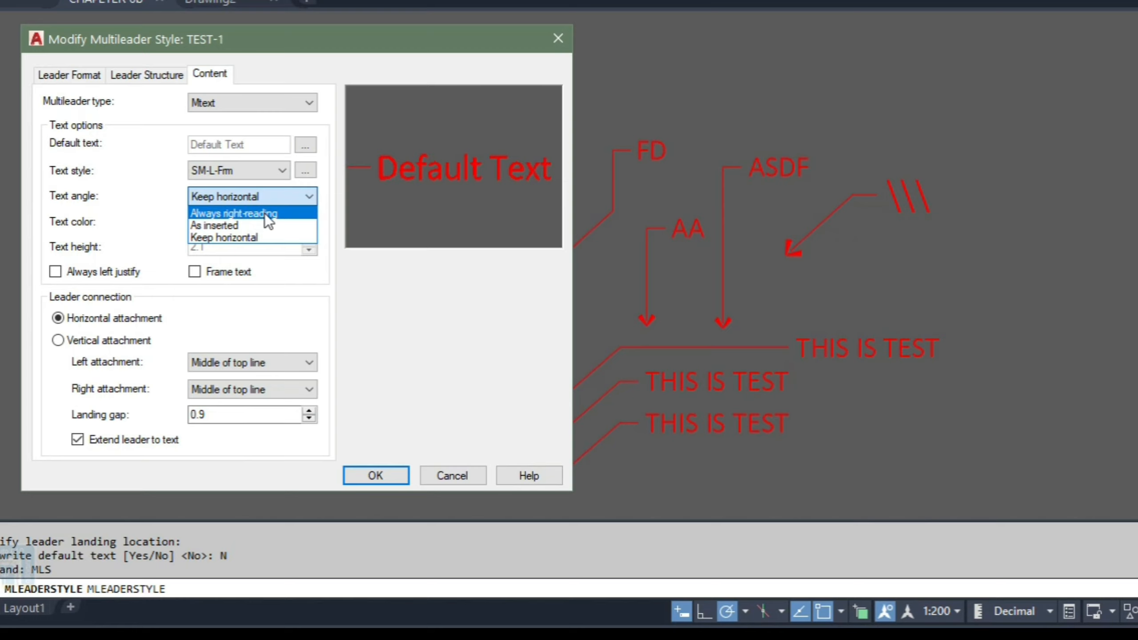
pyautogui.click(265, 213)
pyautogui.click(262, 174)
pyautogui.click(330, 155)
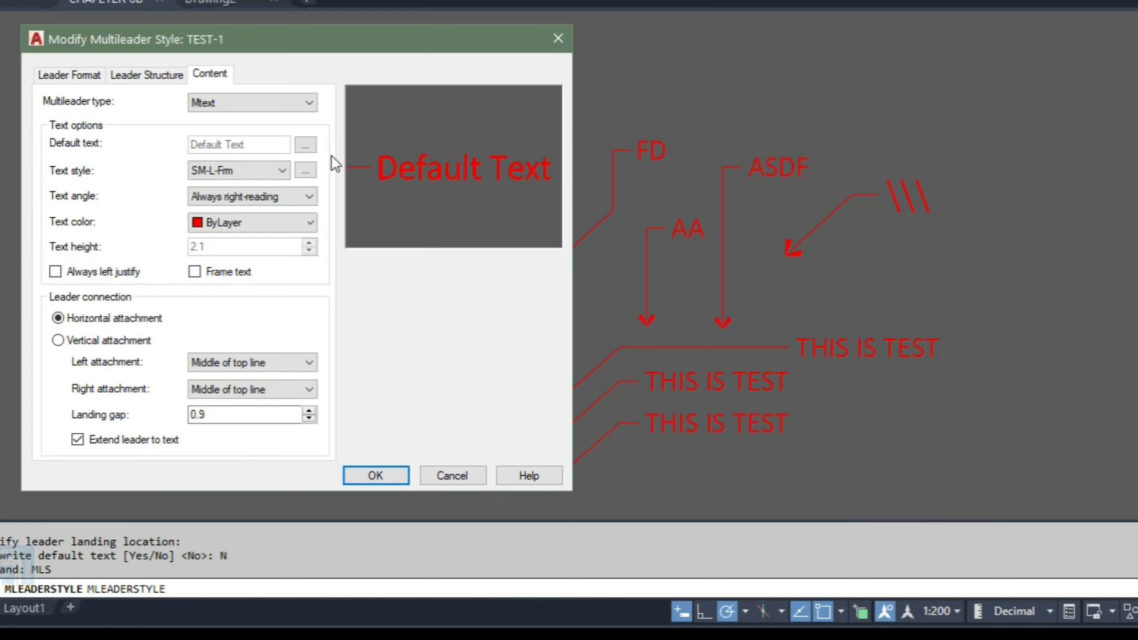
pyautogui.click(267, 197)
pyautogui.click(237, 237)
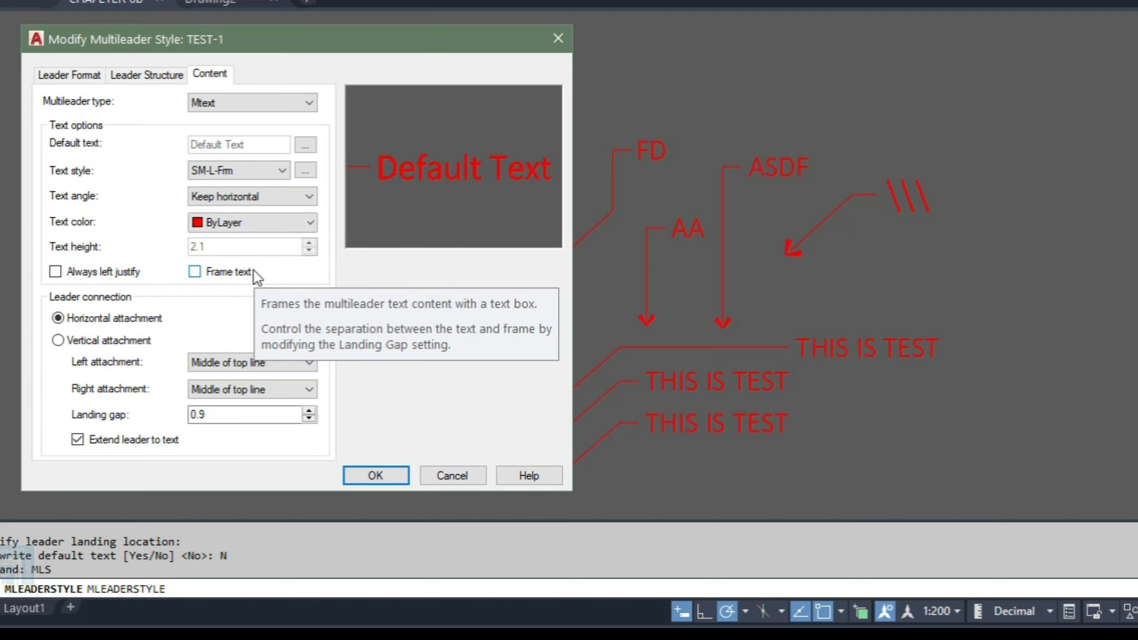
# Step: Enable Frame text in the TEST-1 style's content options and save the style
pyautogui.click(209, 275)
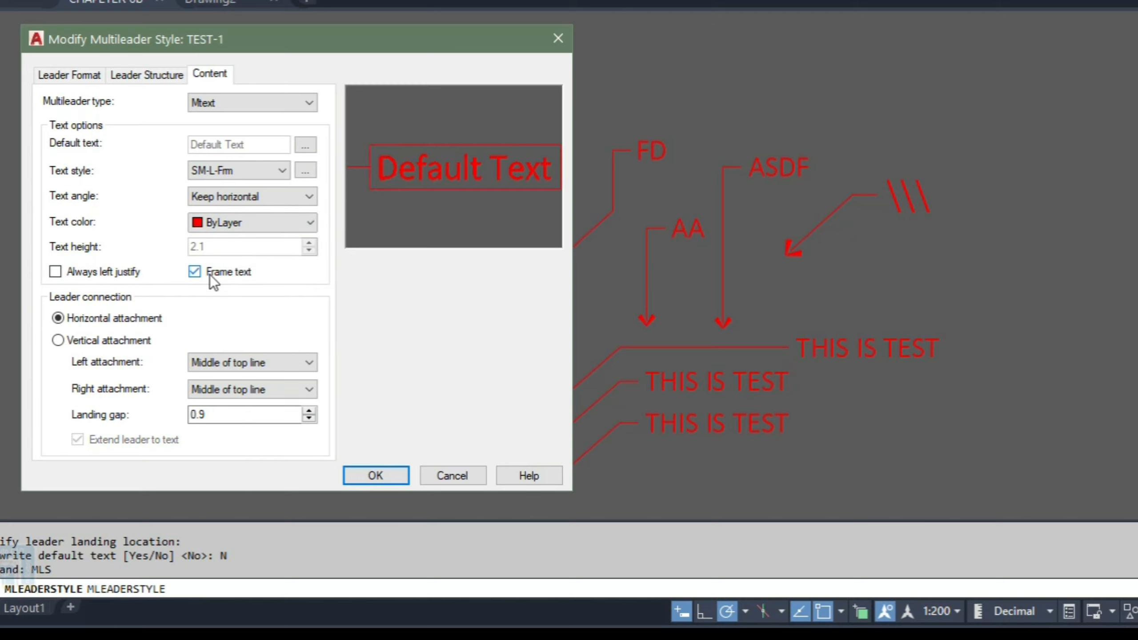
pyautogui.click(392, 481)
pyautogui.click(555, 264)
pyautogui.click(450, 460)
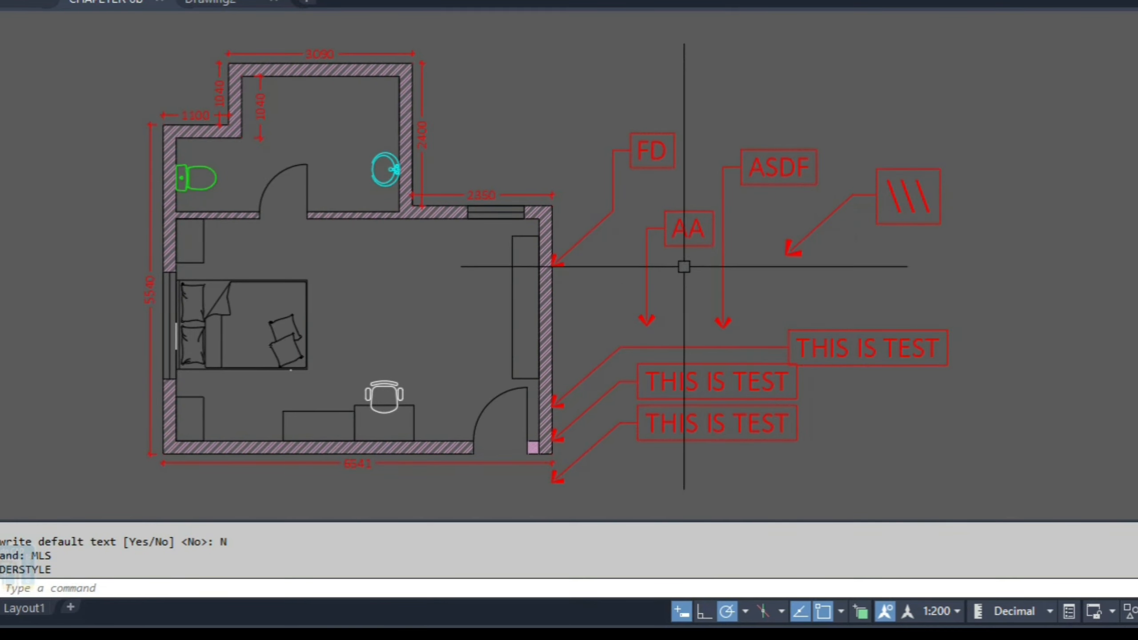
# Step: Turn off the text frame on the FD multileader through its properties
pyautogui.click(647, 159)
pyautogui.click(611, 175)
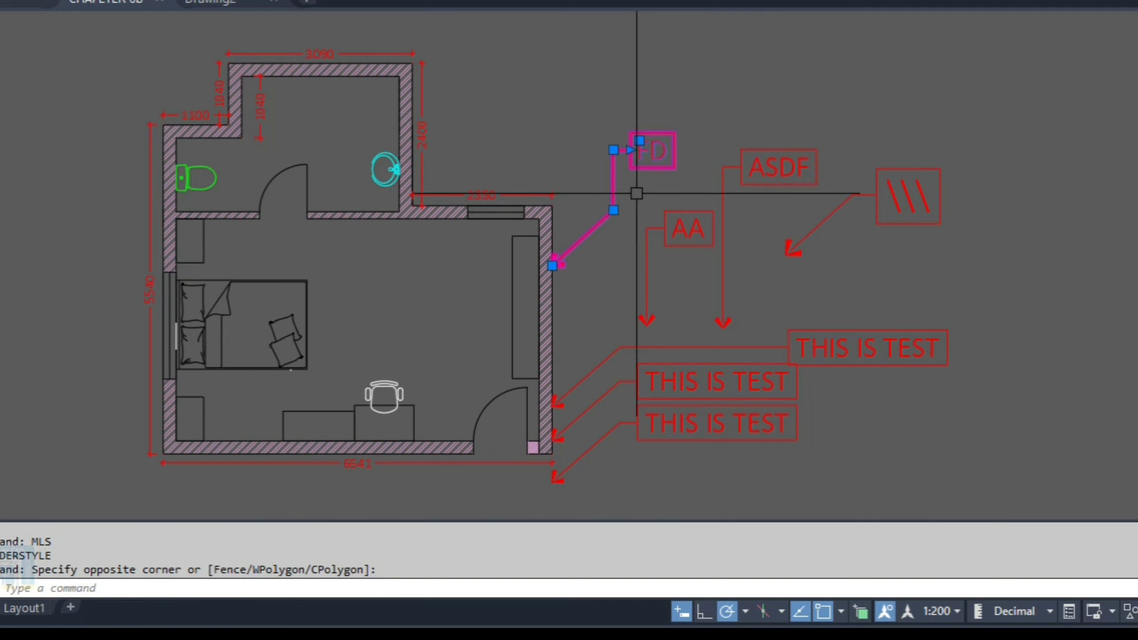
pyautogui.press('Escape')
pyautogui.click(619, 159)
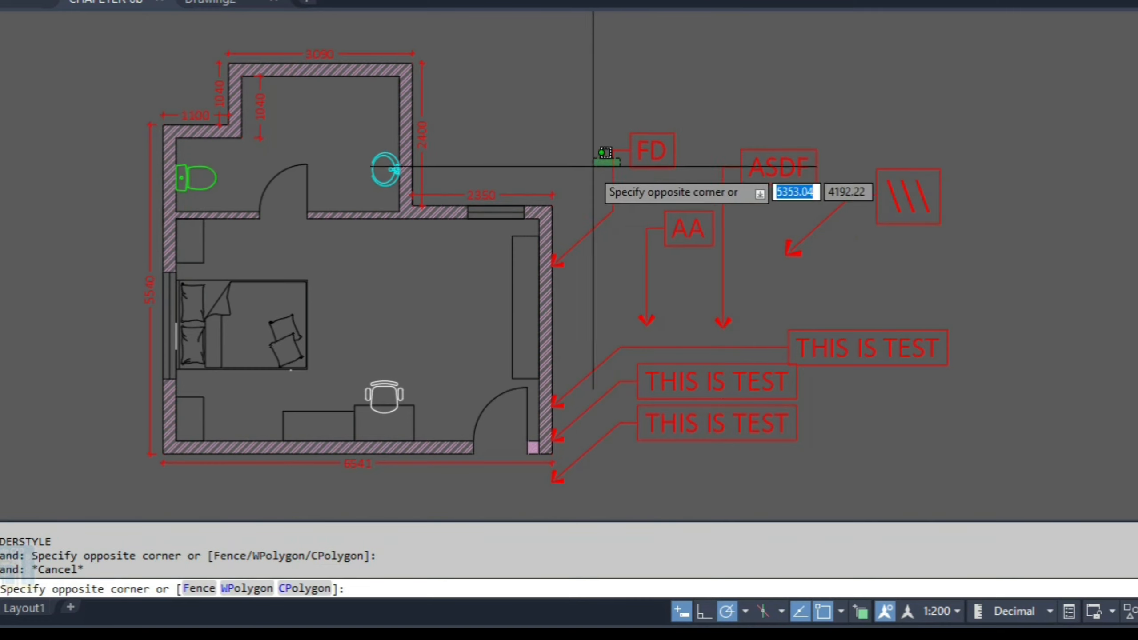
pyautogui.click(593, 167)
pyautogui.moveTo(5, 300)
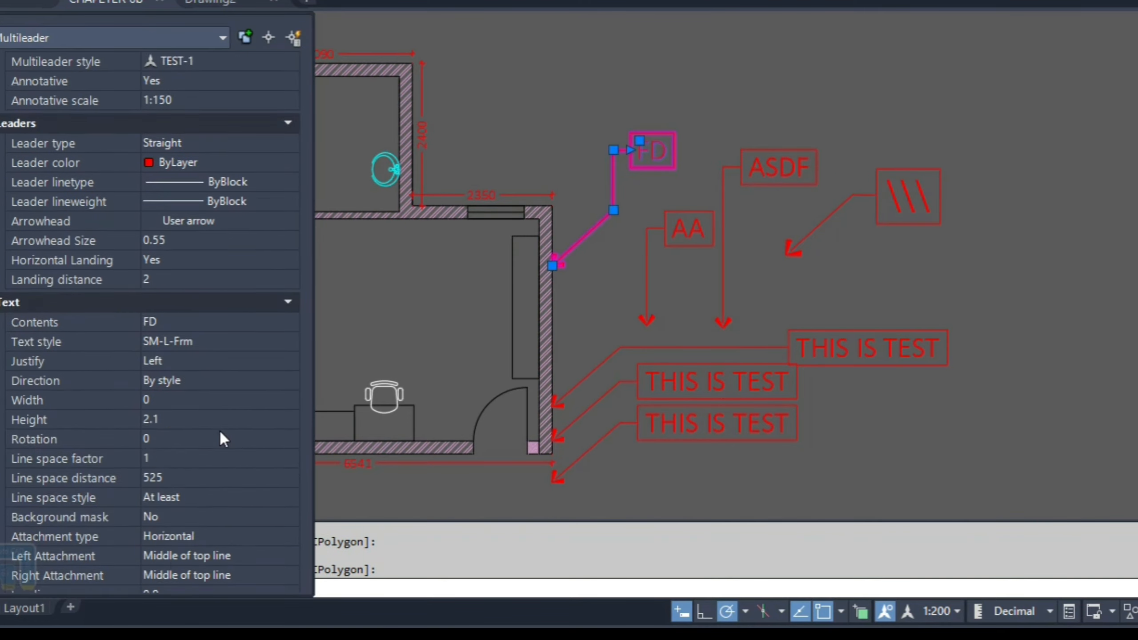
pyautogui.scroll(-2, 220, 437)
pyautogui.click(168, 574)
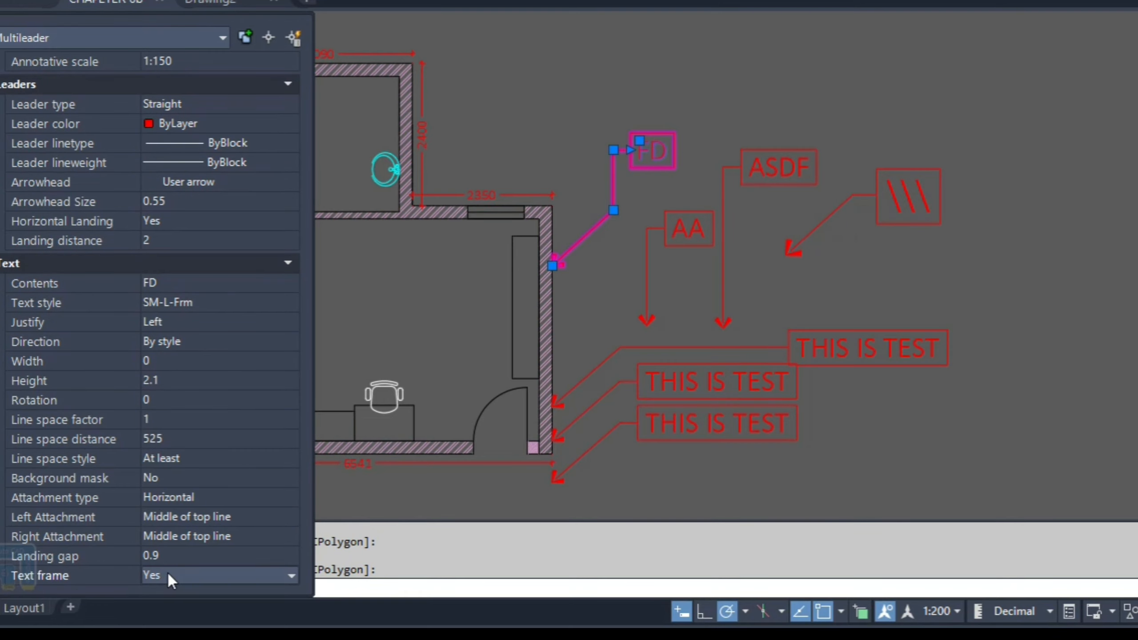
pyautogui.click(168, 574)
pyautogui.click(158, 593)
pyautogui.click(185, 573)
pyautogui.click(164, 609)
pyautogui.press('Escape')
pyautogui.press('Escape')
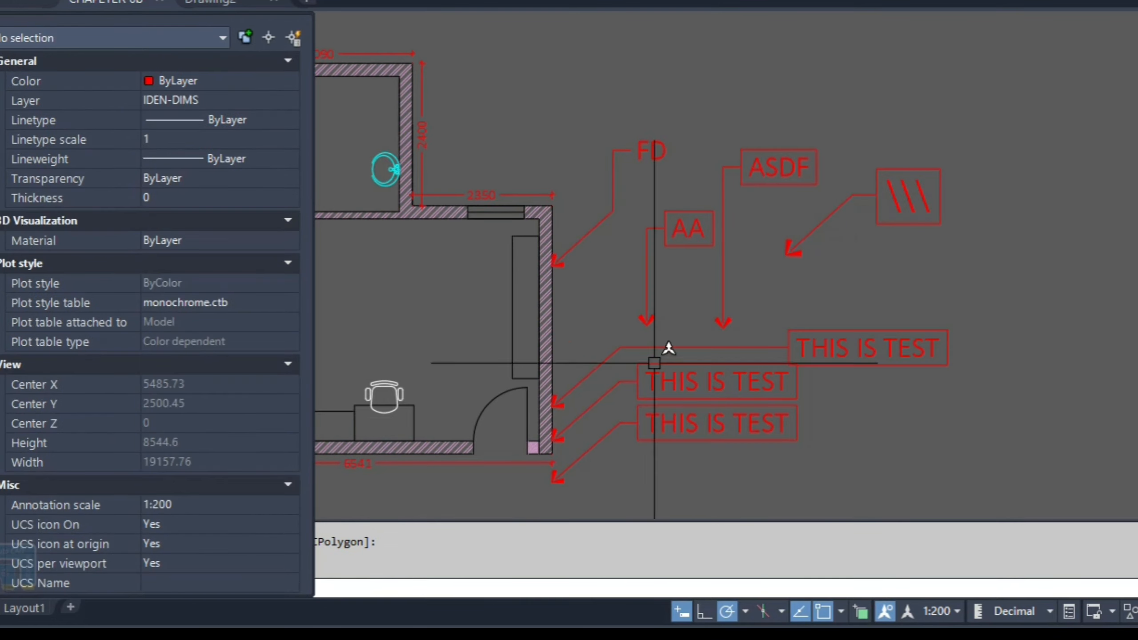
# Step: Select the FD, AA and ASDF multileaders and set their text frame to No
pyautogui.hotkey('ctrl', '1')
pyautogui.click(792, 102)
pyautogui.click(556, 267)
pyautogui.hotkey('ctrl', '1')
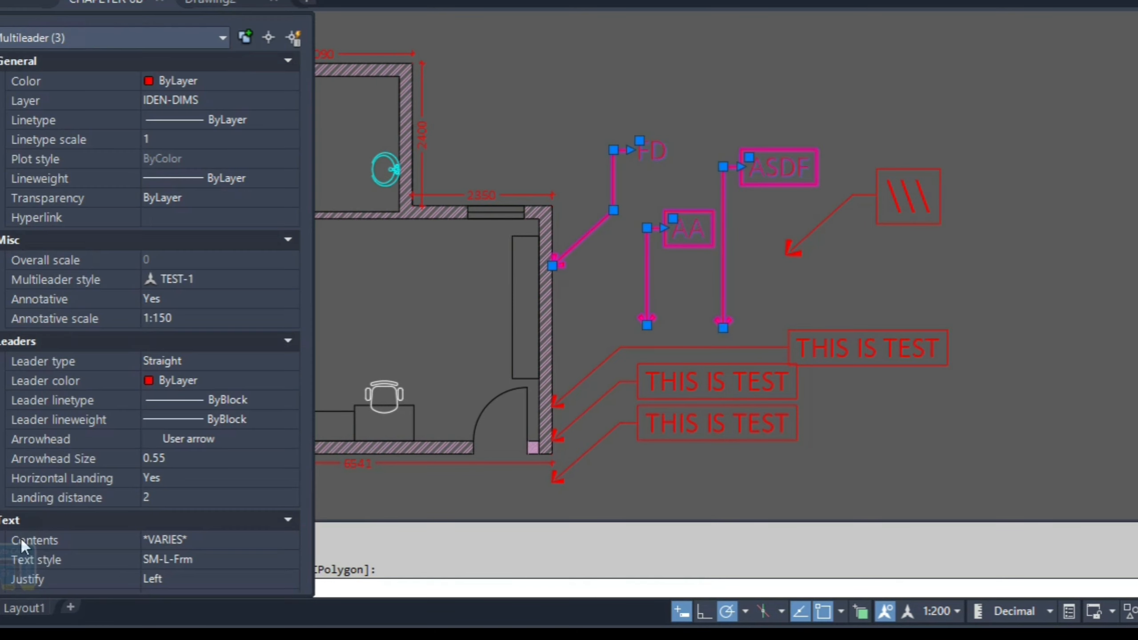
pyautogui.scroll(-5, 160, 579)
pyautogui.click(183, 574)
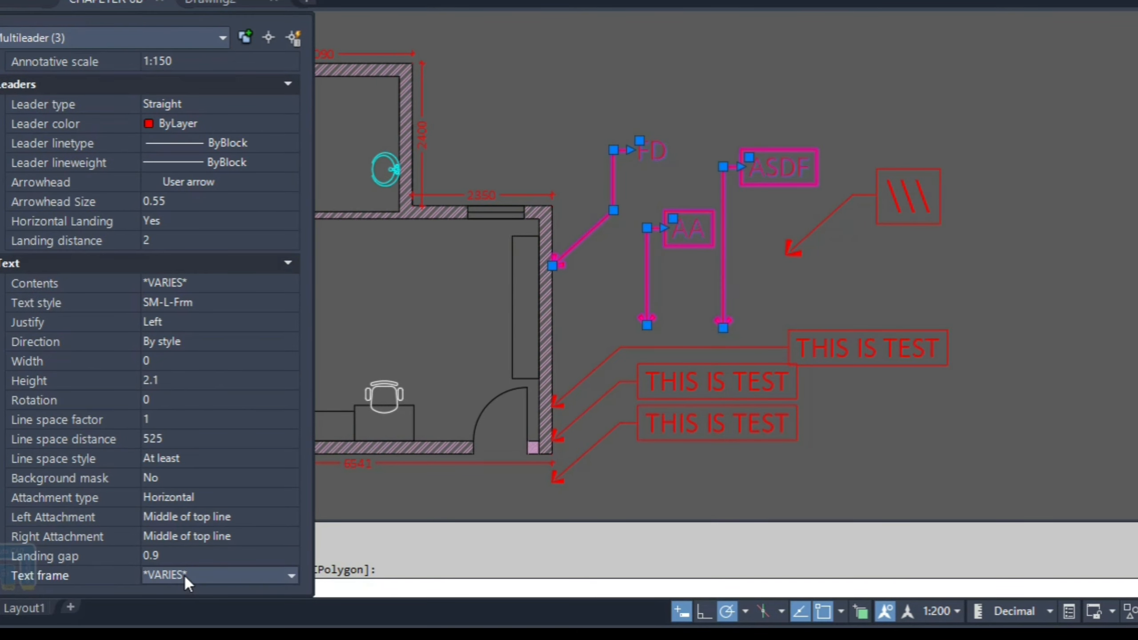
pyautogui.click(183, 574)
pyautogui.click(166, 609)
pyautogui.hotkey('ctrl', '1')
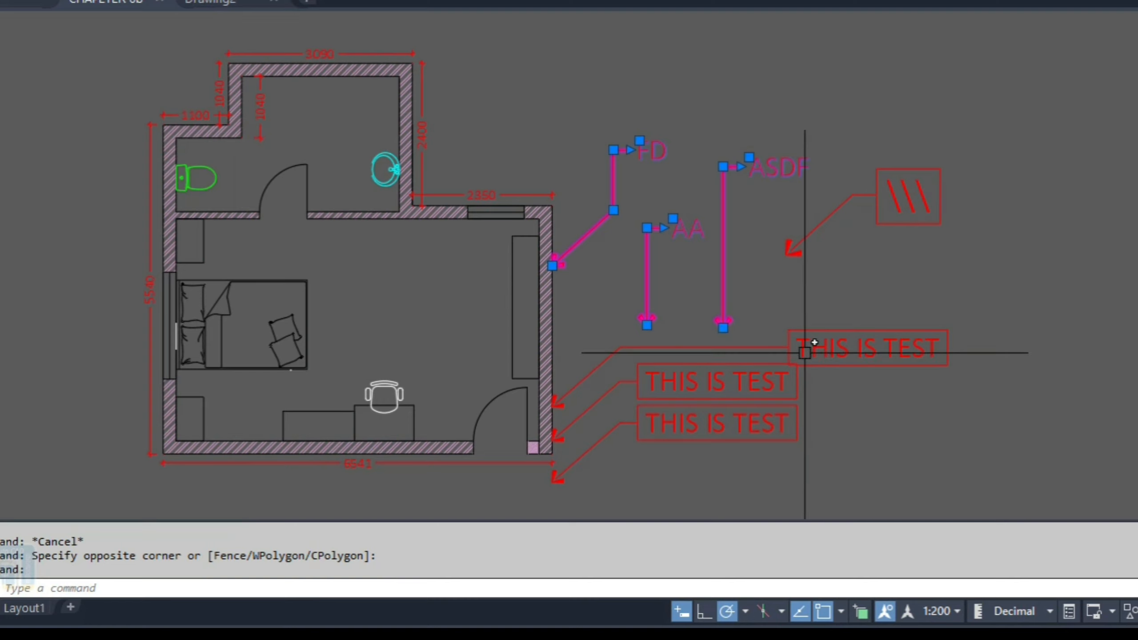
pyautogui.press('Escape')
# Step: Open the multileader style manager and start modifying the TEST-1 style
pyautogui.write('MLS')
pyautogui.press('Return')
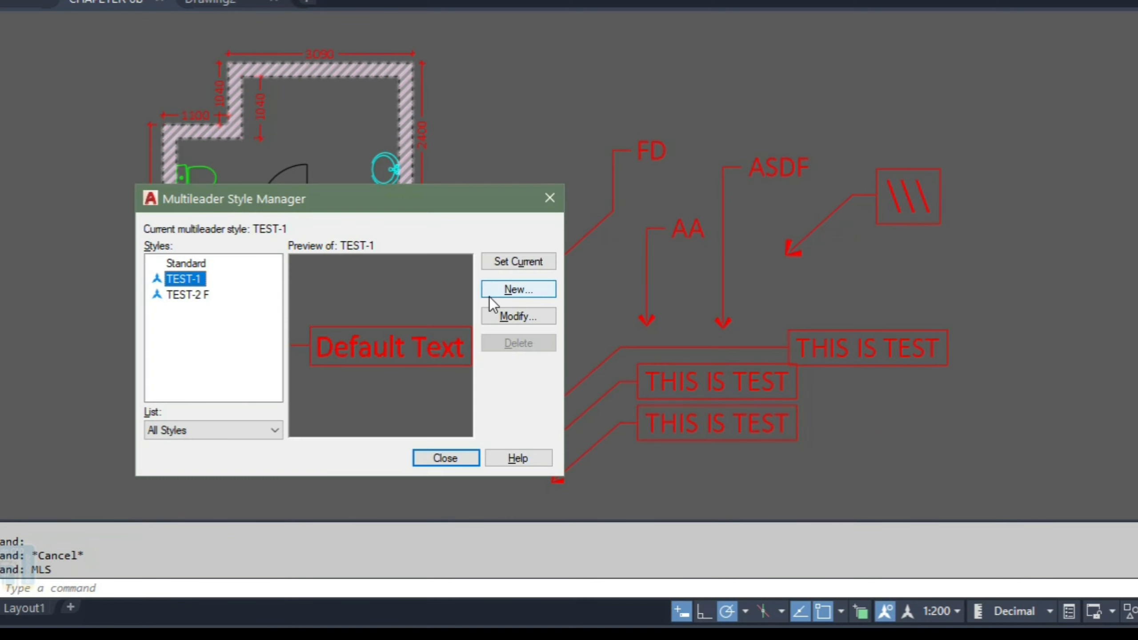
pyautogui.click(516, 315)
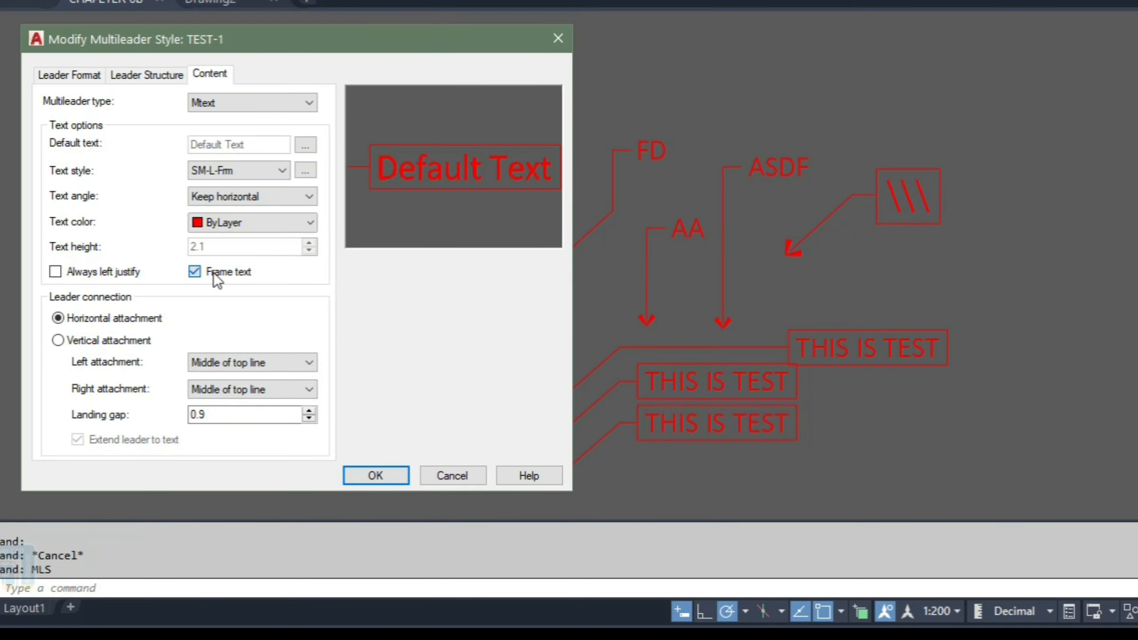